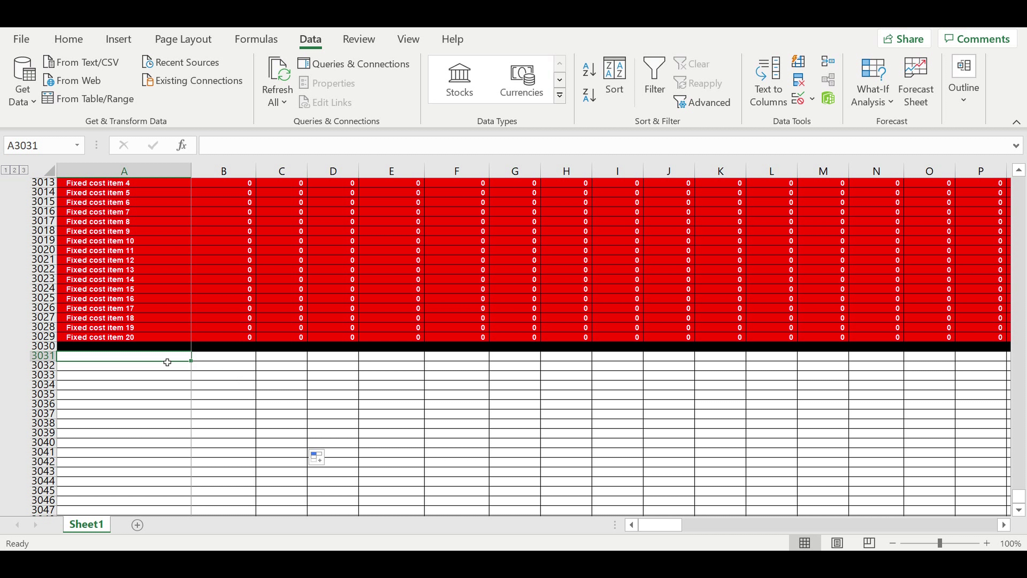
Step: Enter the 'Loan' heading in A3031 and fill its cell yellow
text(Loan)
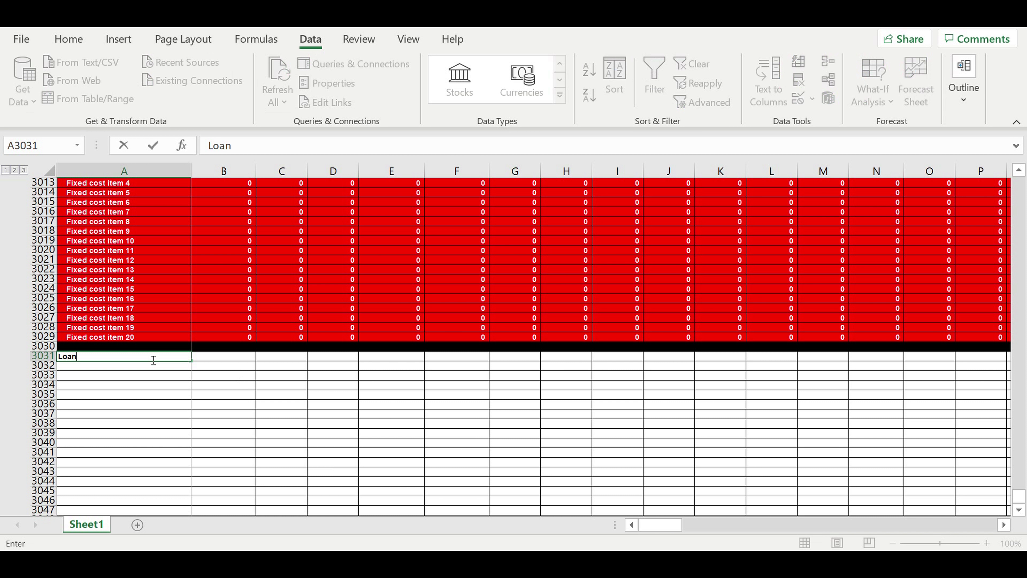
key(Return)
key(Up)
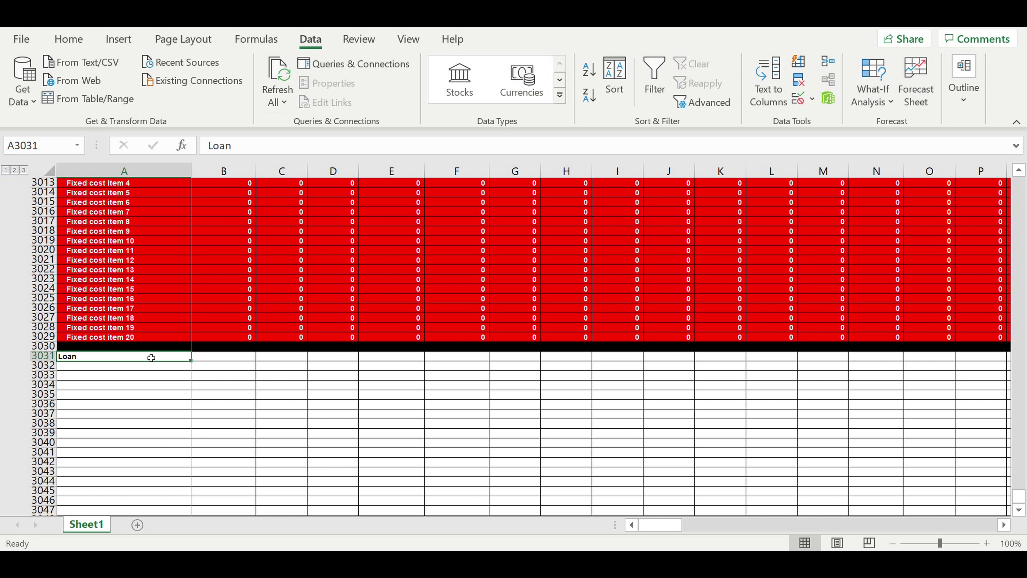
click(68, 38)
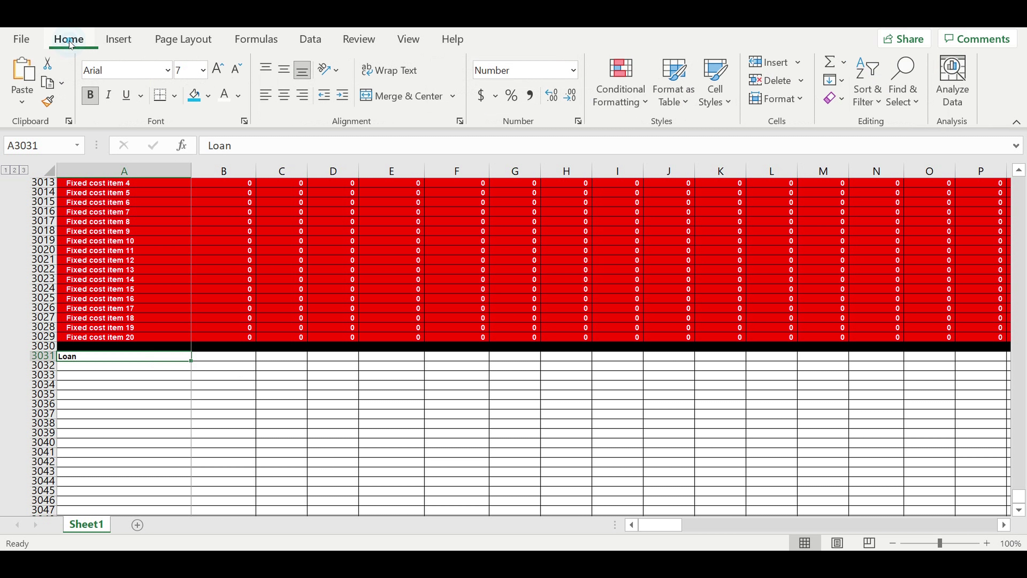
click(209, 96)
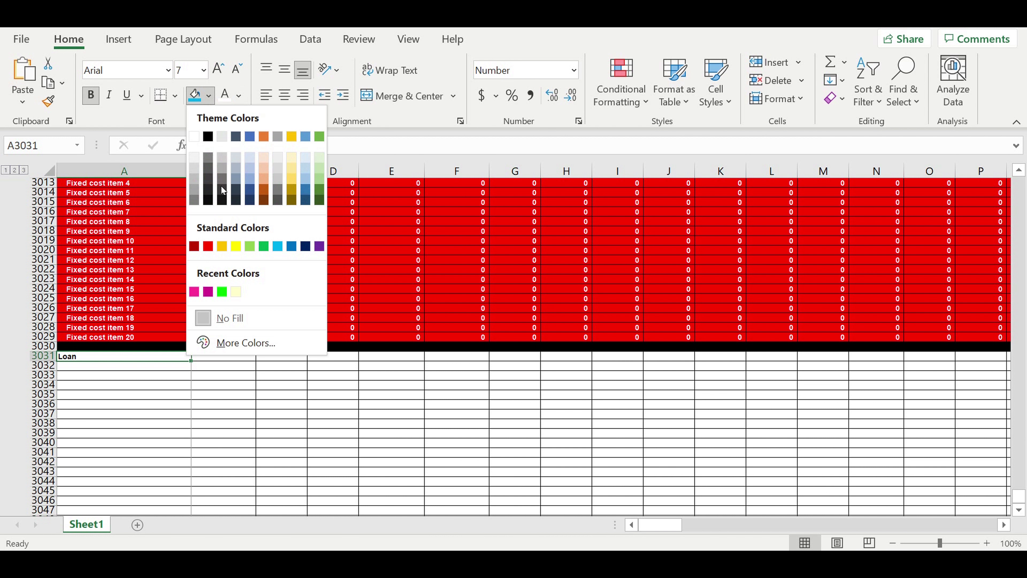
click(241, 253)
click(140, 433)
click(89, 367)
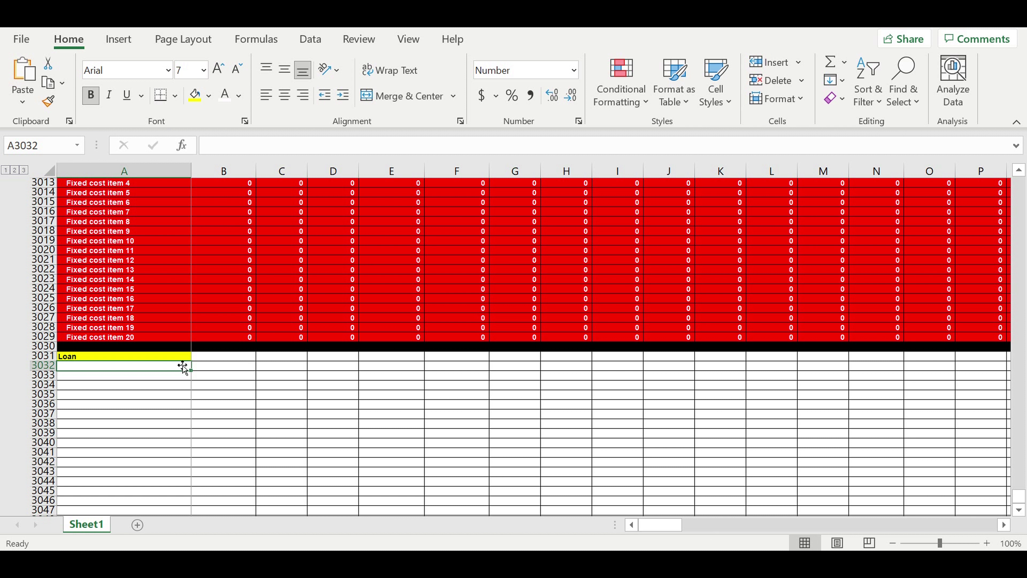
Step: Enter the label 'Amount ($)' in A3032 with 3000000 in B3032
text(Amo)
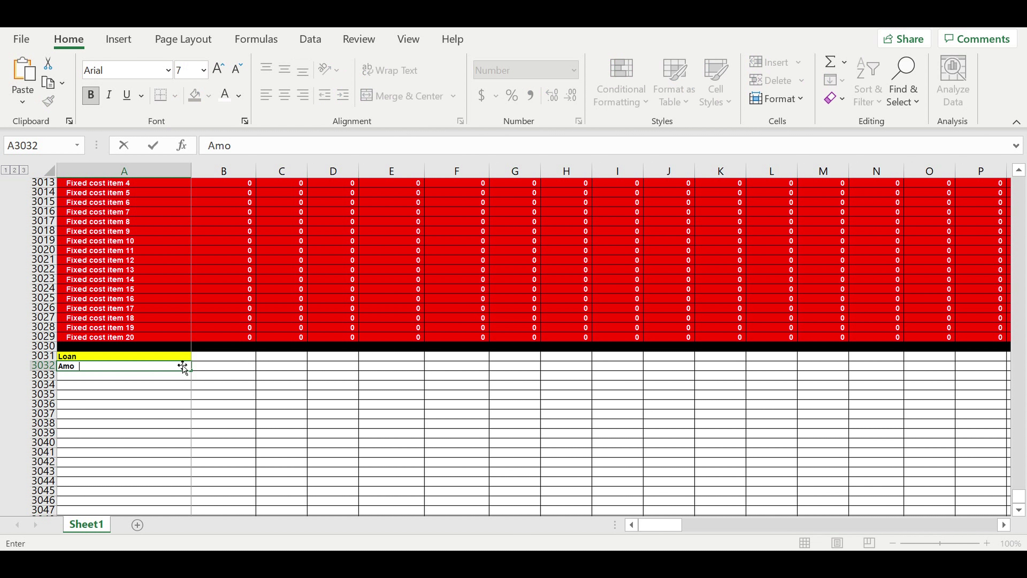
text(unt ($))
key(Tab)
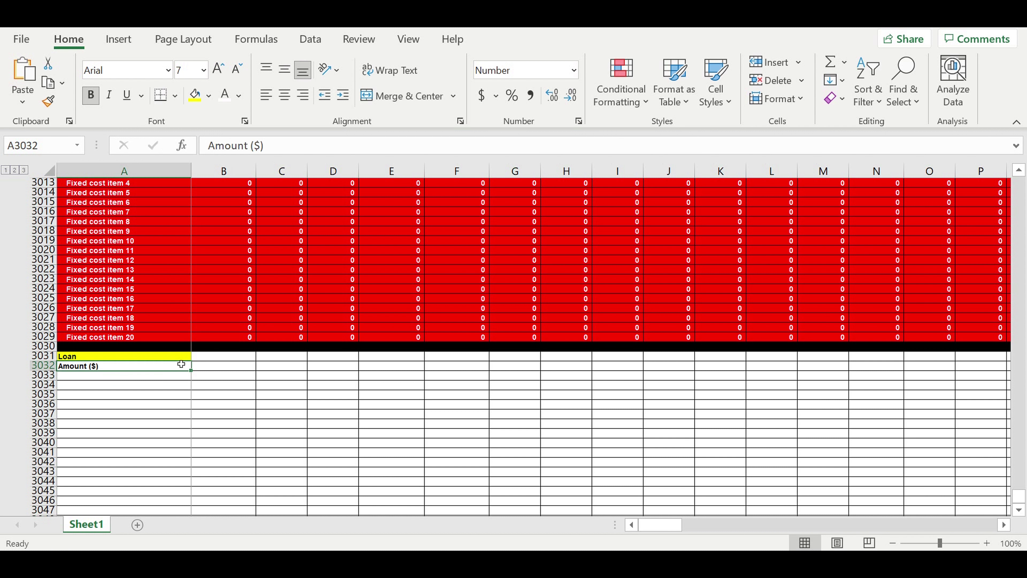
text(30)
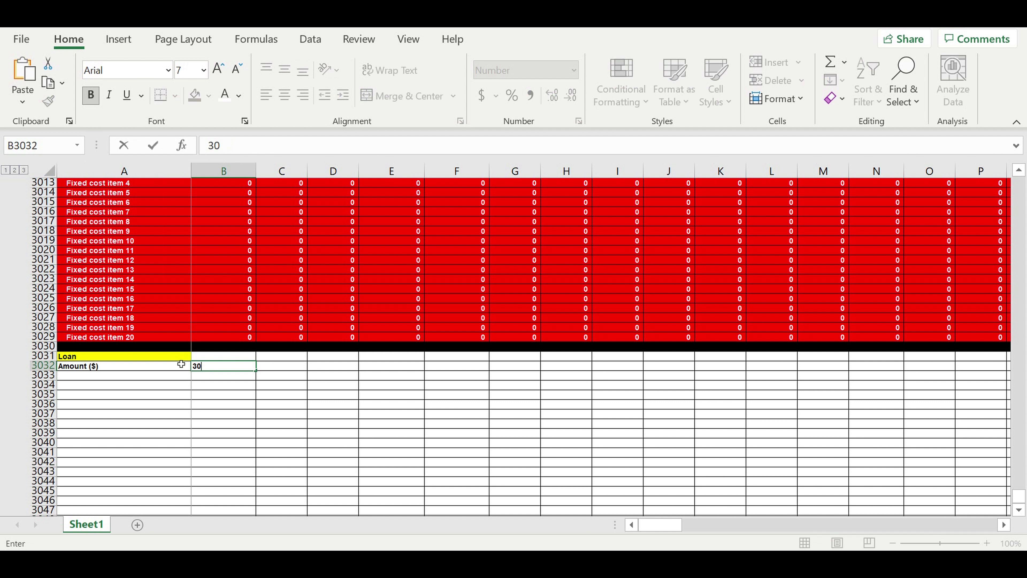
text(00000)
key(Return)
key(Up)
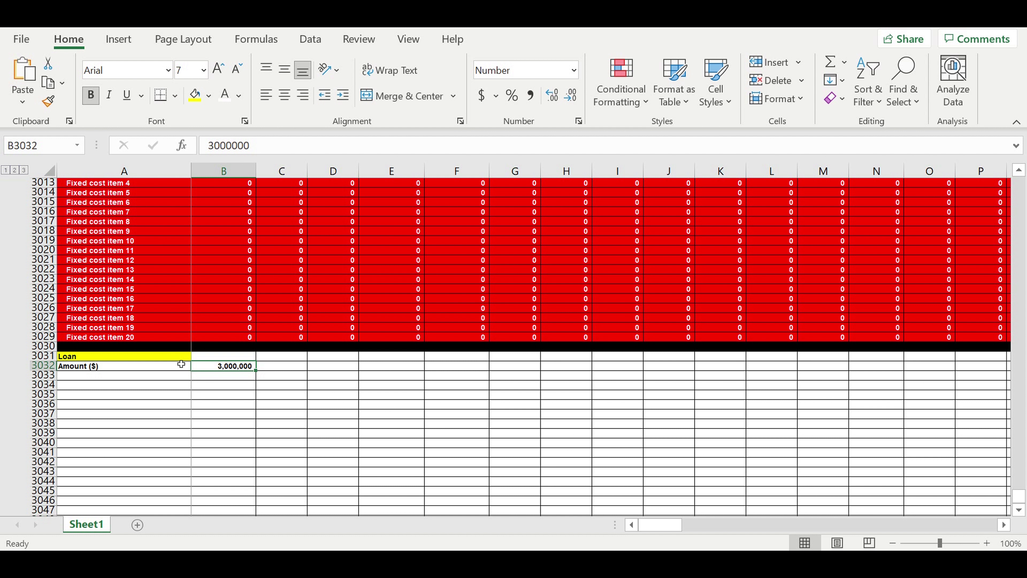
Step: Format the 3,000,000 amount cell with white text on a light-blue fill
click(225, 95)
click(210, 95)
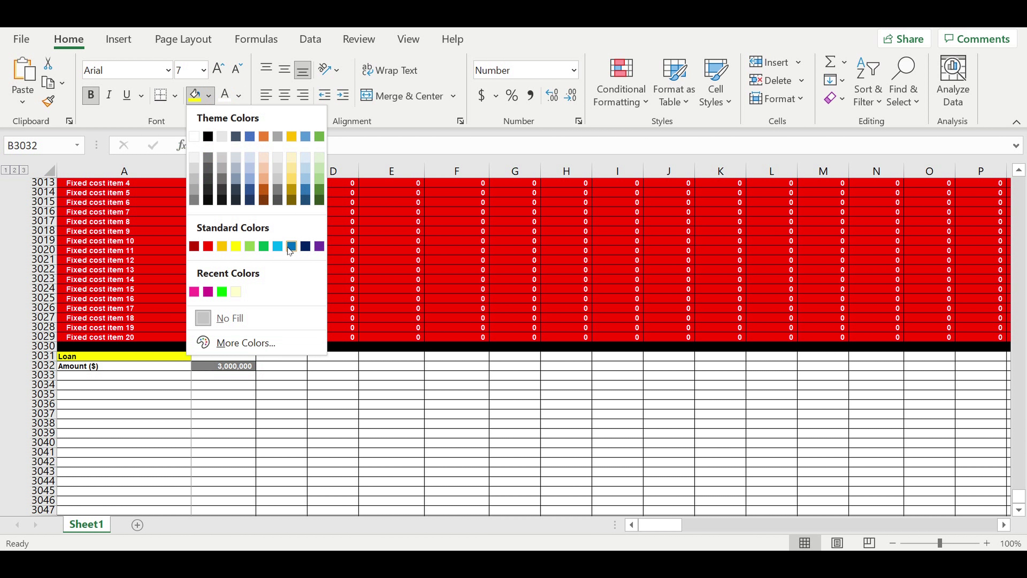
click(278, 246)
click(293, 423)
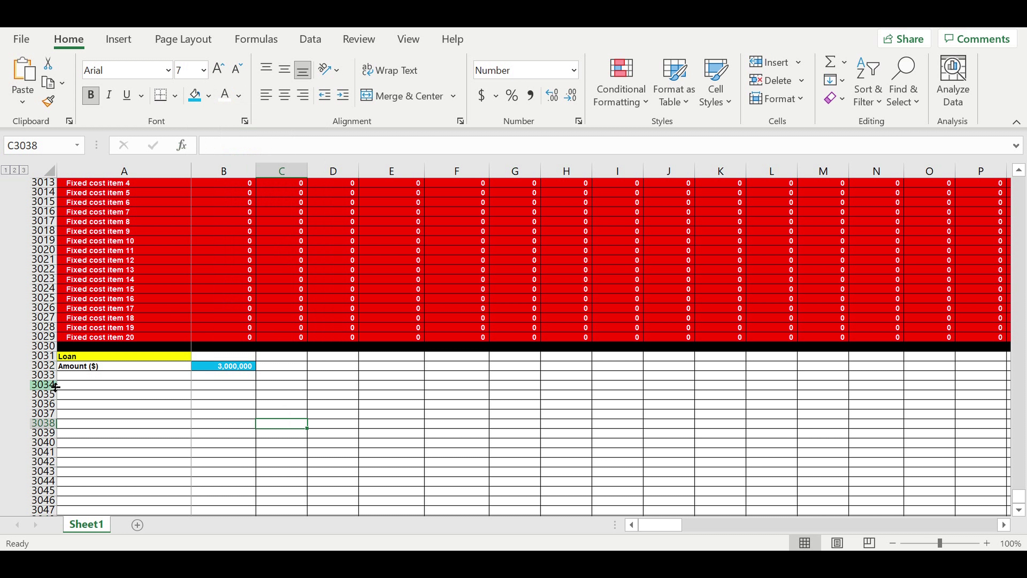
click(88, 375)
click(237, 368)
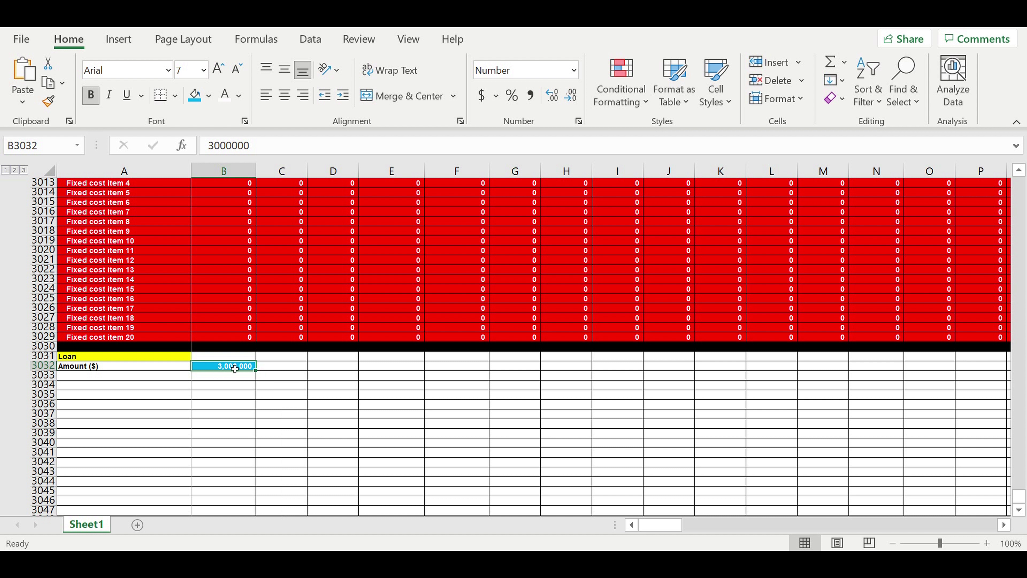
scroll(247, 382, up, 8)
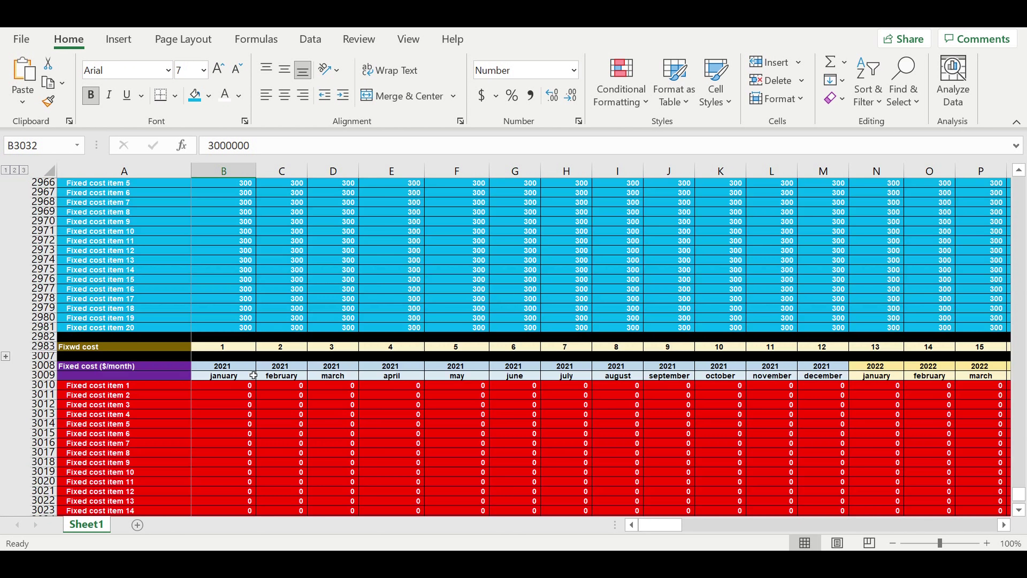
Step: Enter the labels Year, Month and Interest rate (%) in A3033–A3035
scroll(253, 375, up, 3)
scroll(431, 395, down, 13)
click(224, 366)
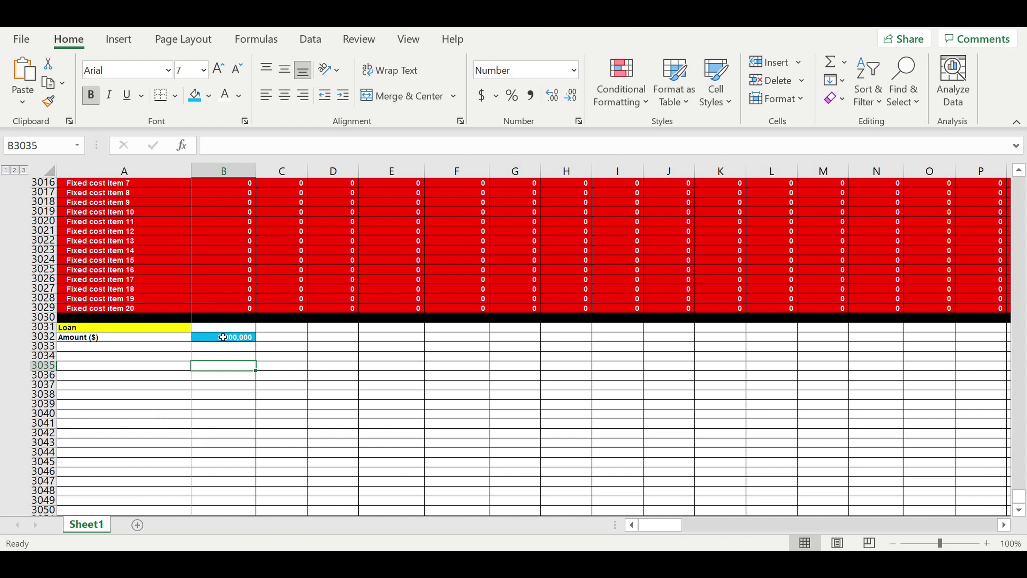
click(221, 337)
click(97, 350)
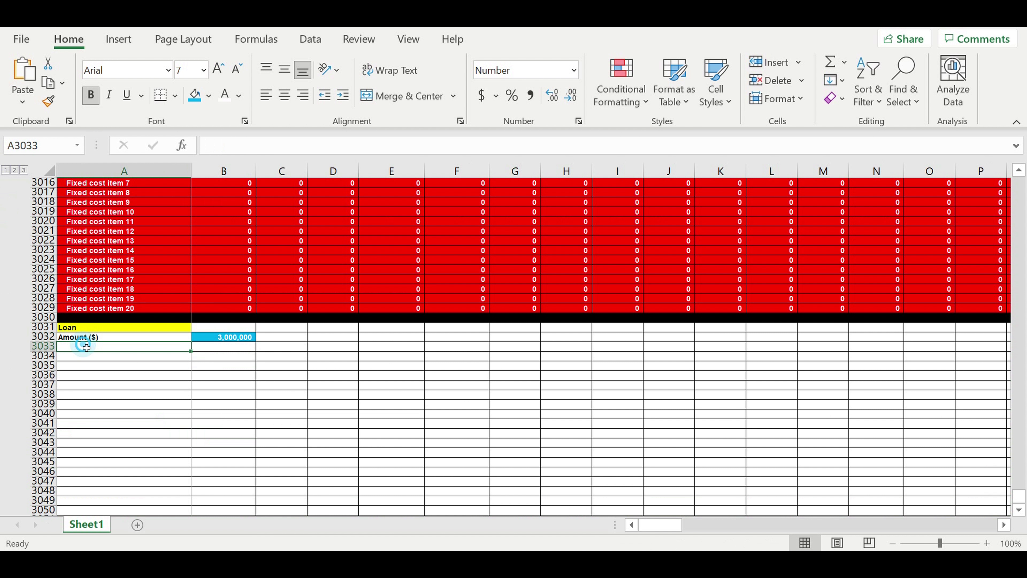
text(Month)
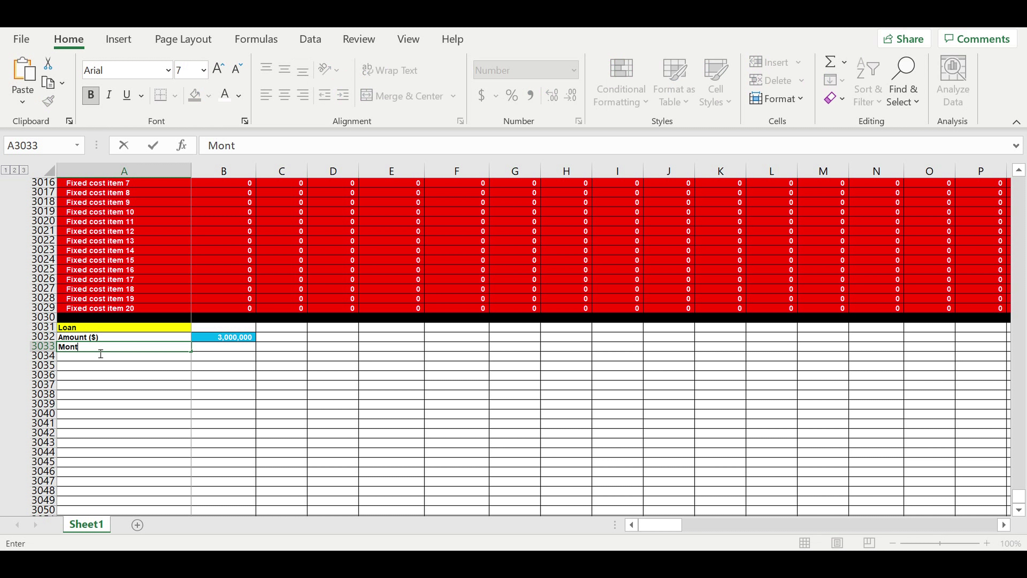
key(BackSpace)
key(BackSpace)
key(BackSpace)
key(BackSpace)
key(BackSpace)
text(Year)
key(Return)
text(Month)
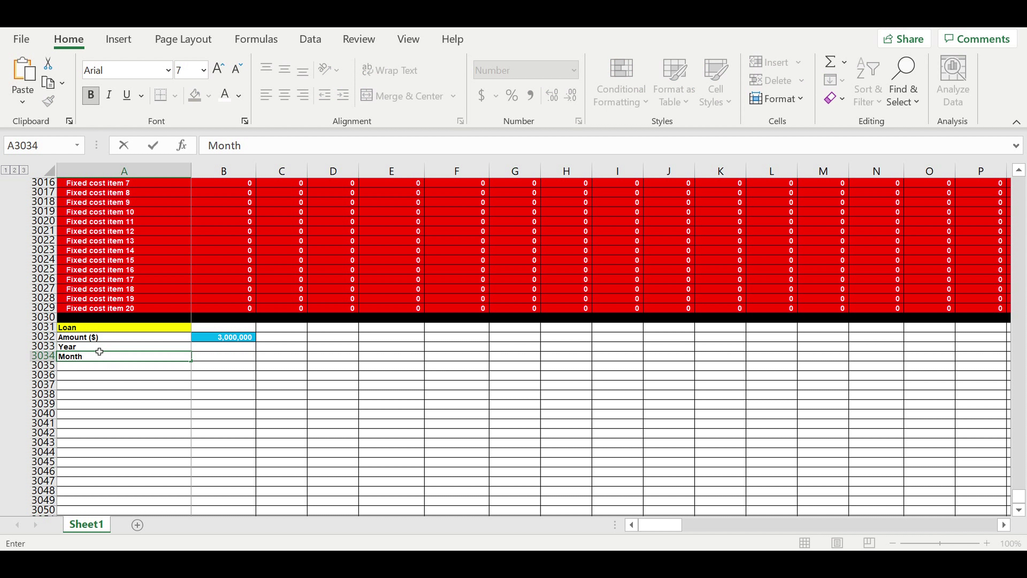
key(Return)
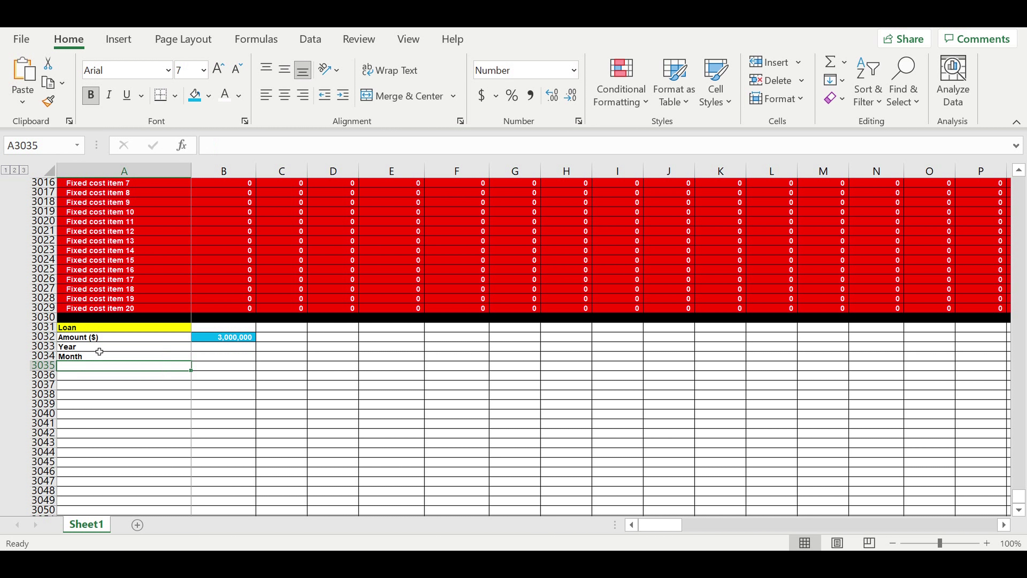
text(Interest rate )
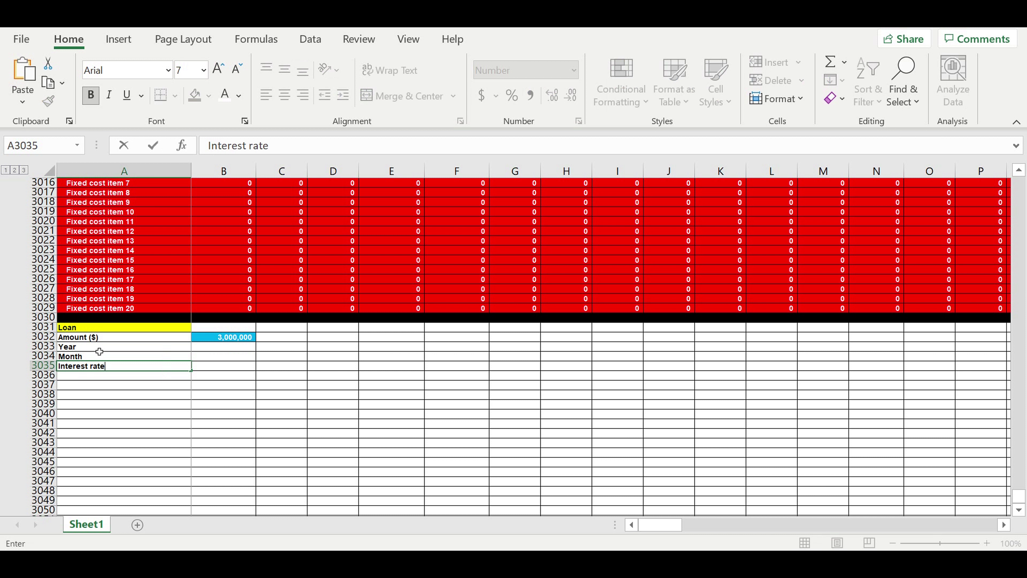
text((%))
key(Return)
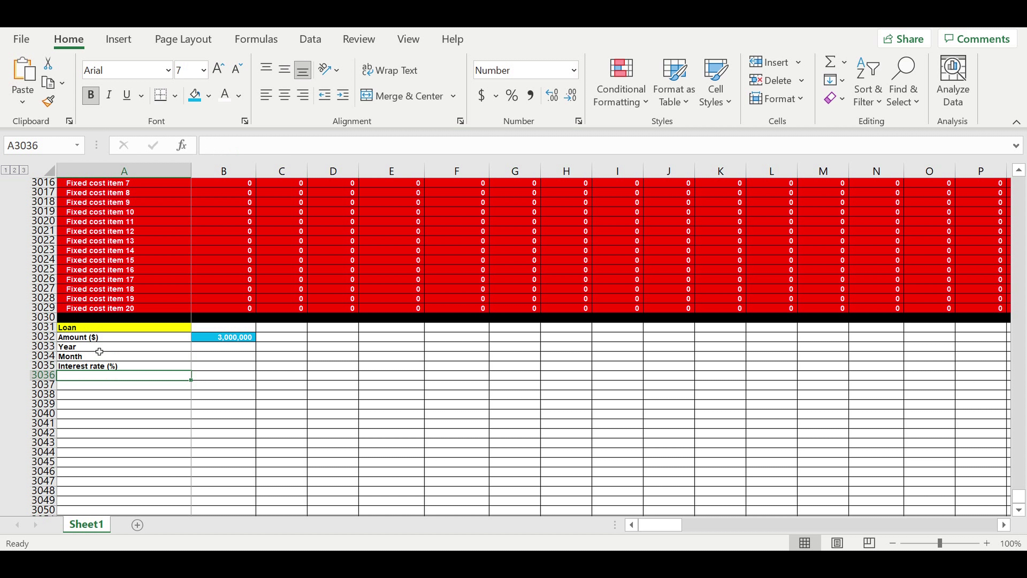
Step: Add the label 'Grace period principal (months)' in A3036
text(Gra)
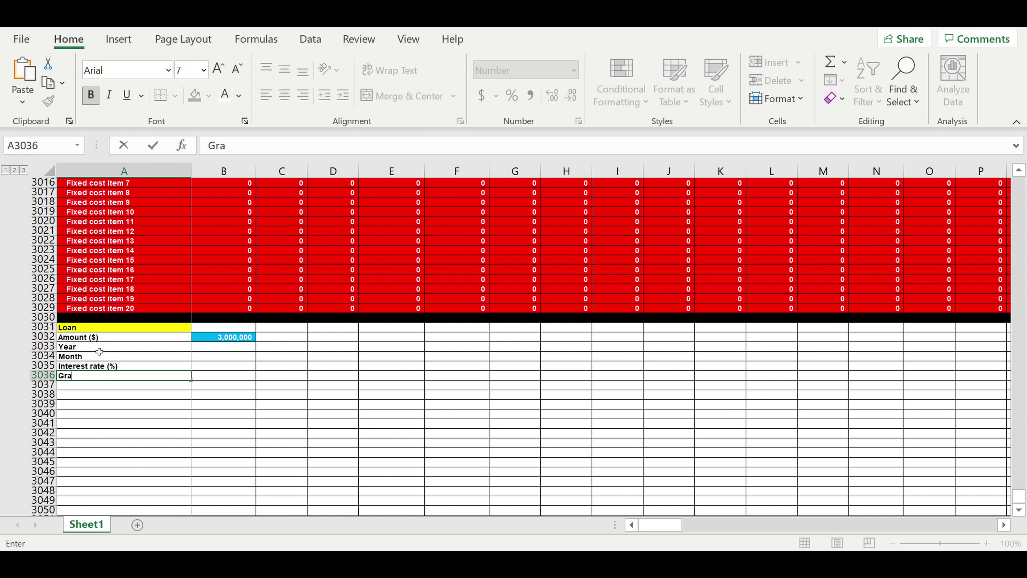
text(ce period principal (mo)
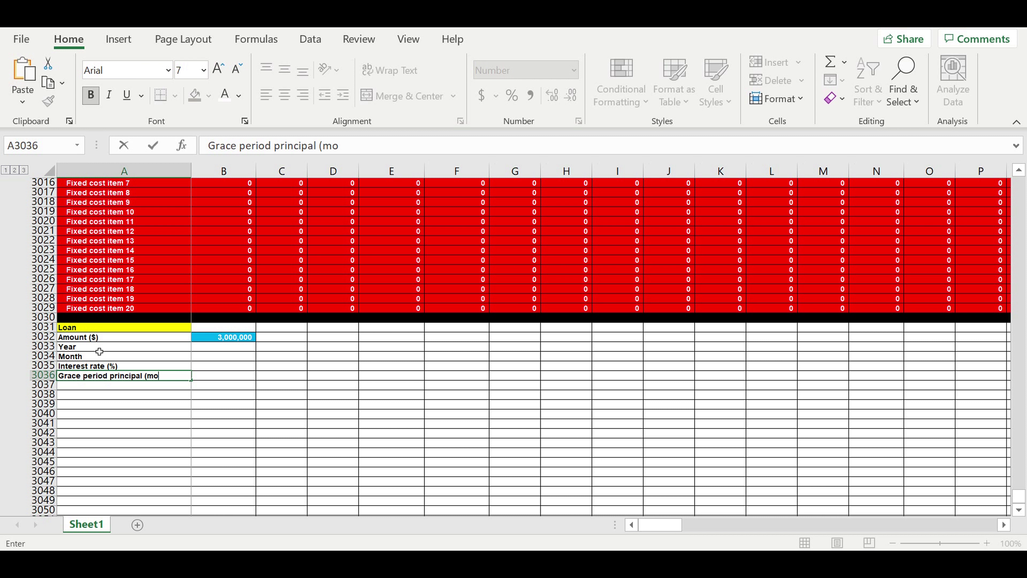
text(nths))
key(Return)
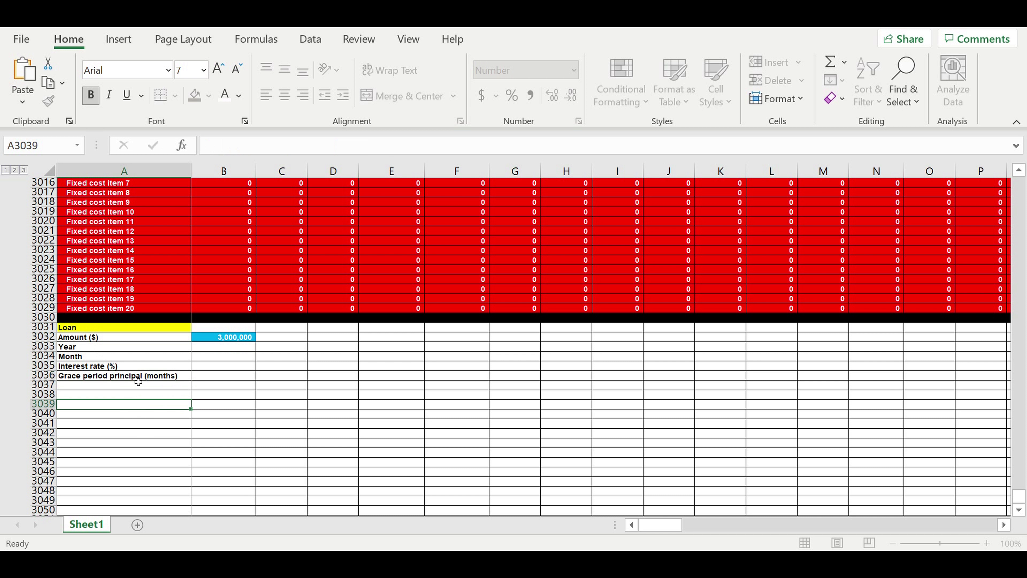
key(Up)
Step: Copy that label to A3037 and change it to 'Grace period interest (months)'
drag(191, 380, 191, 392)
click(136, 408)
click(122, 387)
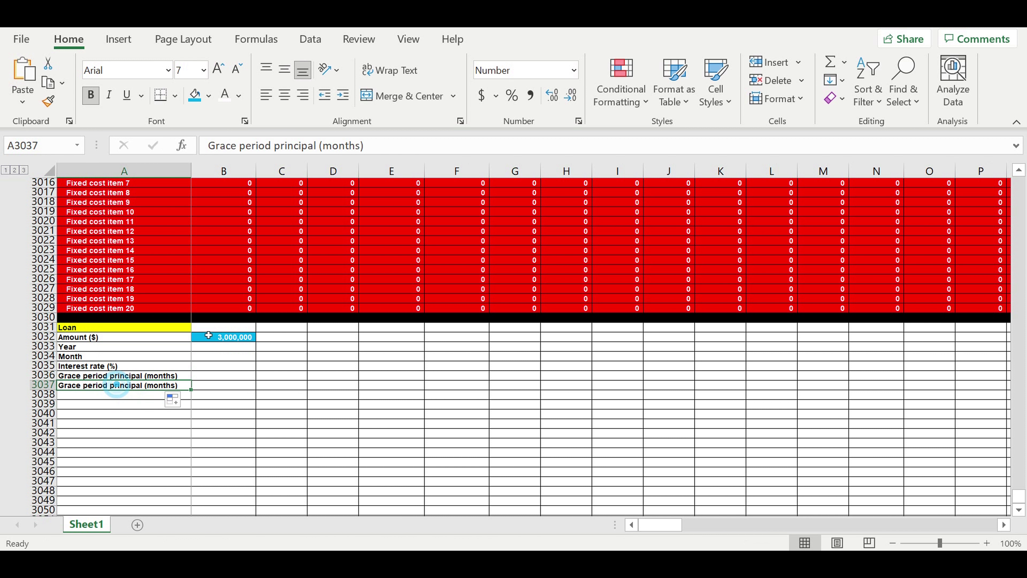
drag(275, 153, 319, 154)
text(interest)
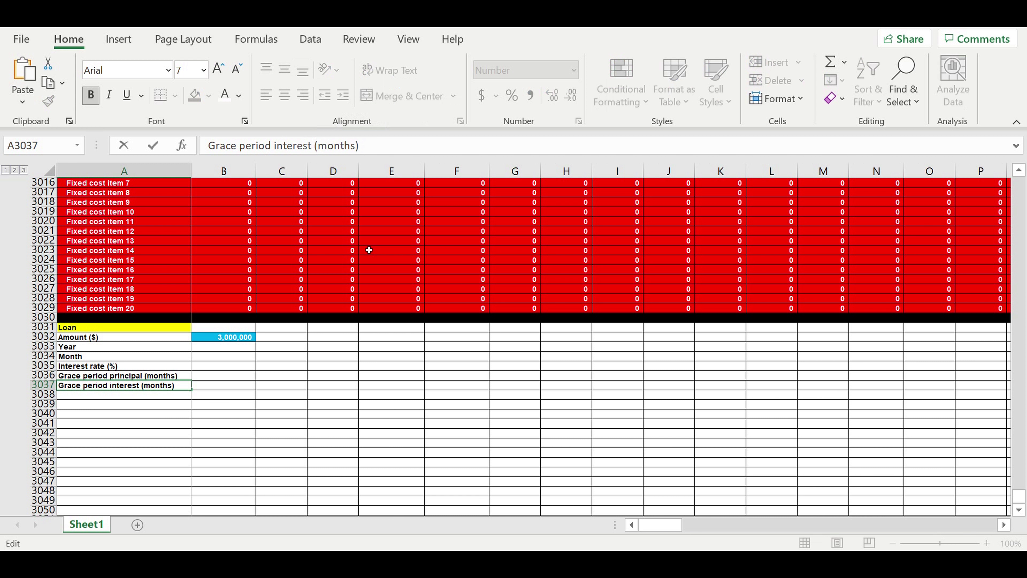
key(Return)
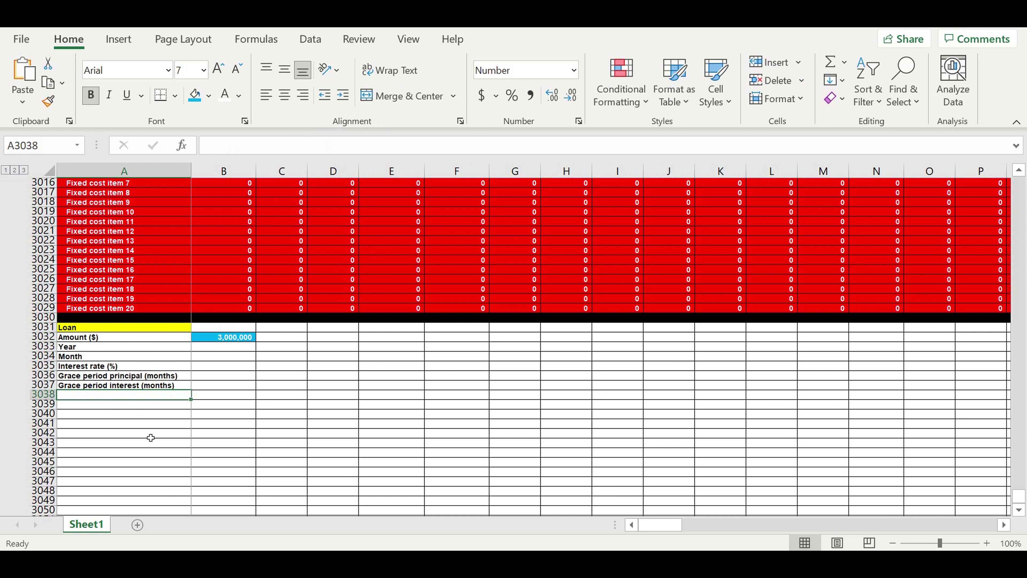
click(130, 432)
Step: Restrict Year cell B3033 to a list validation sourced from years in A1:A10
click(88, 348)
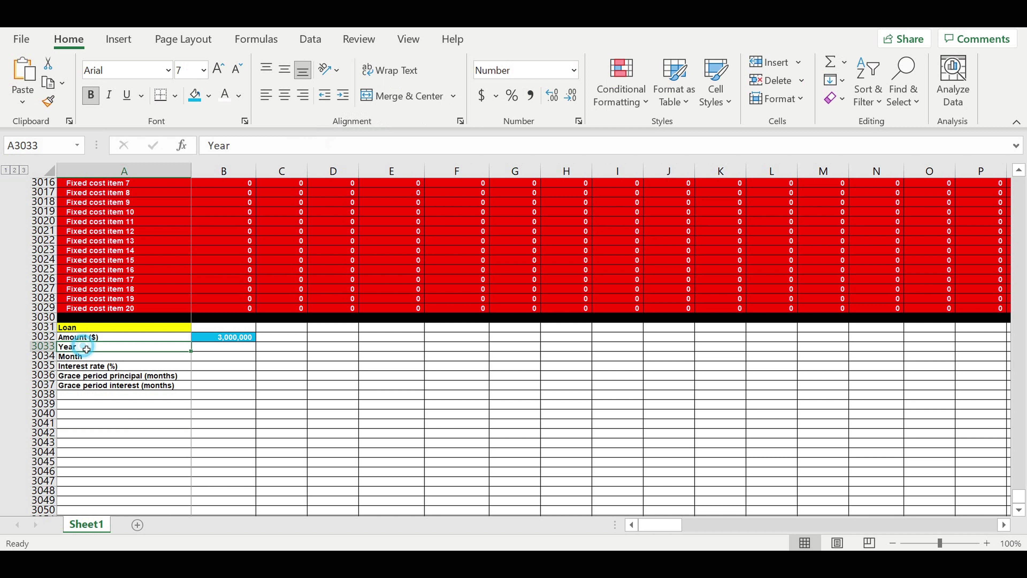
click(229, 347)
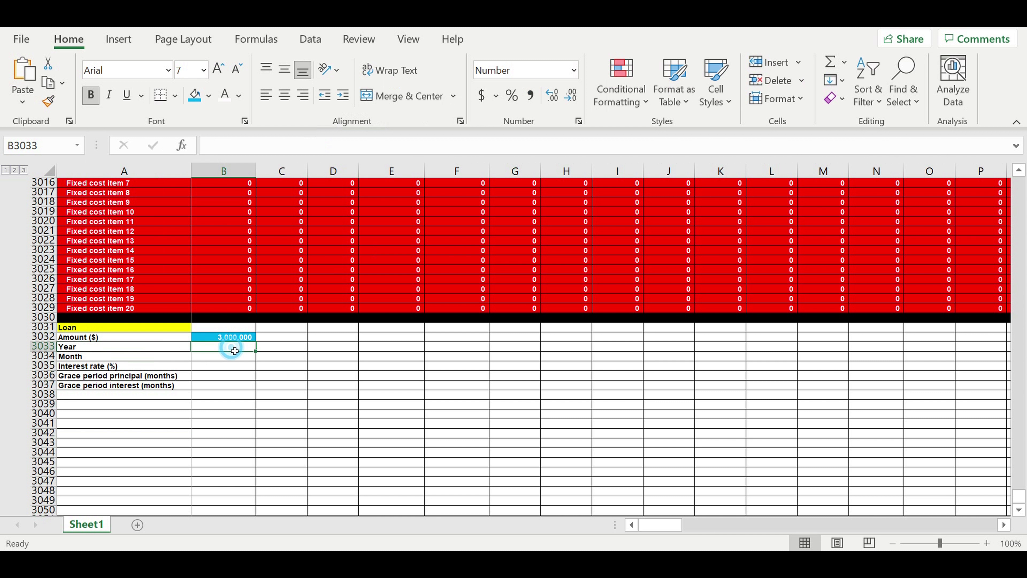
click(310, 38)
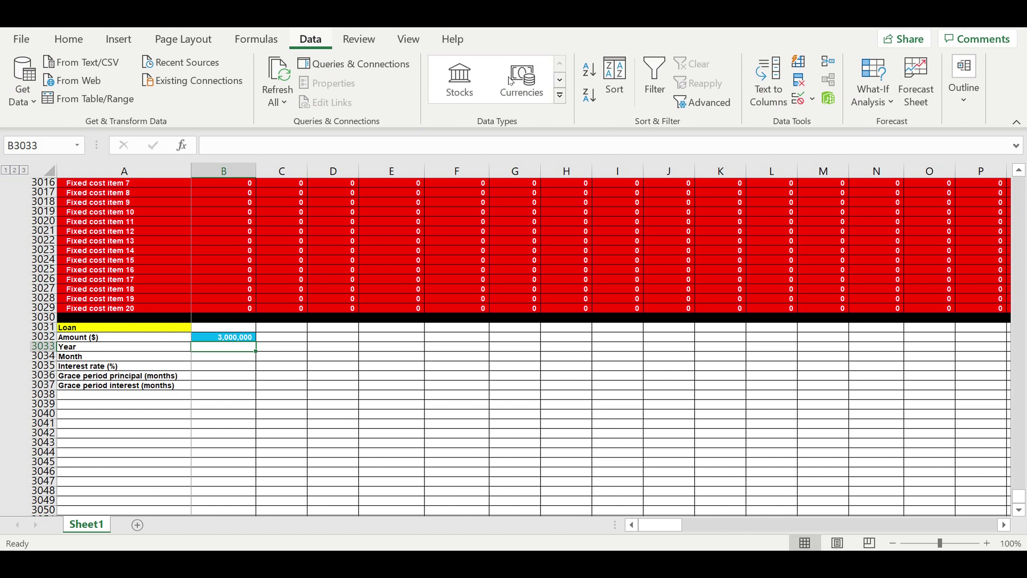
click(813, 100)
click(855, 120)
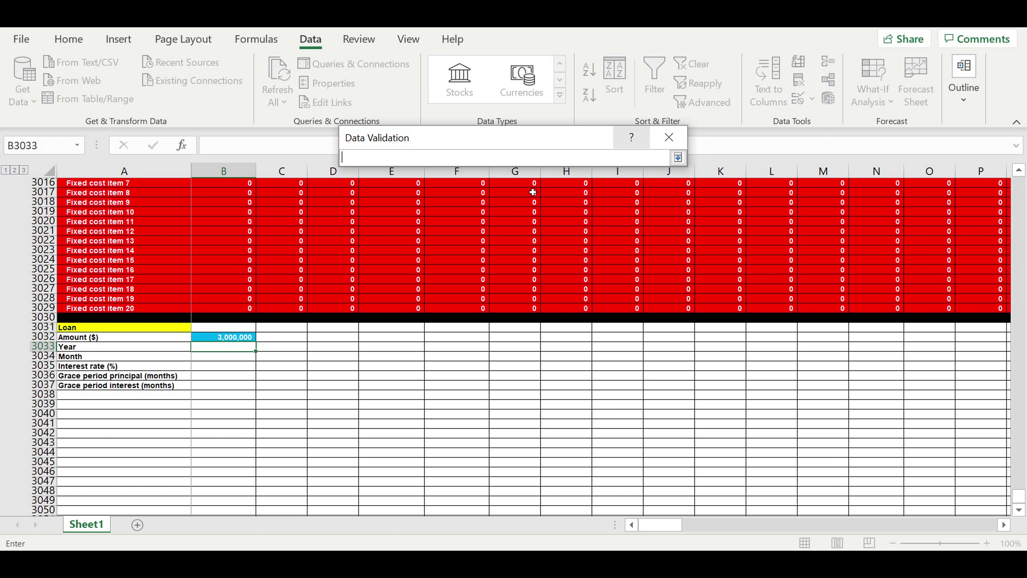
drag(1019, 496, 1019, 183)
drag(144, 185, 172, 269)
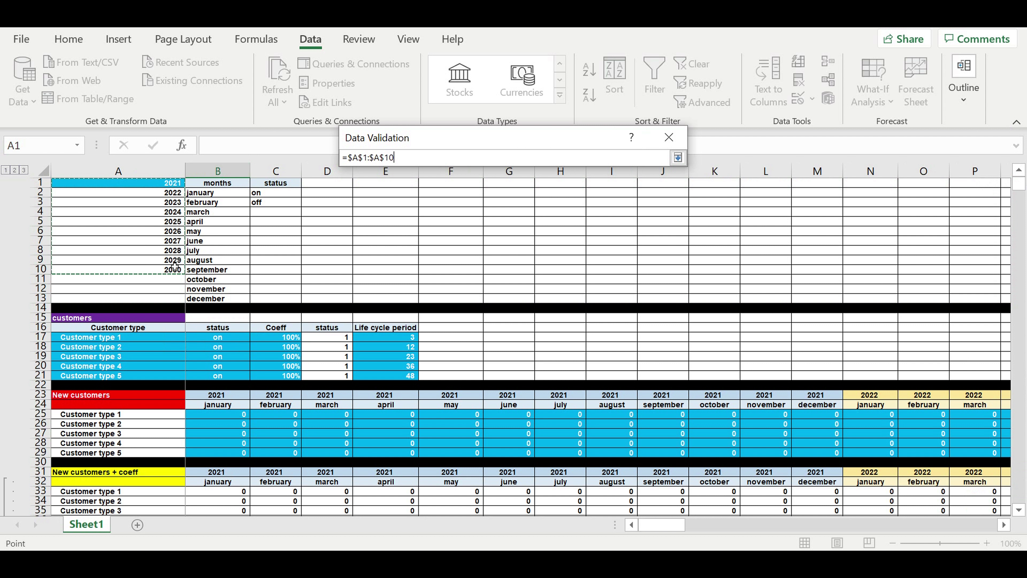
key(Return)
key(Return)
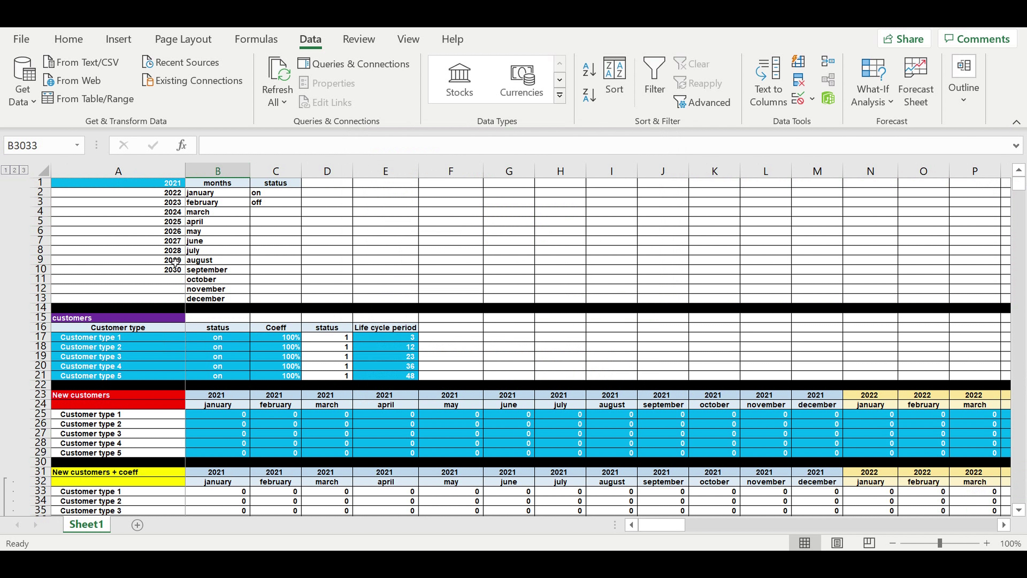
Step: Remove the thousands separator from the year and shade B3033 light blue
key(ctrl+1)
click(190, 269)
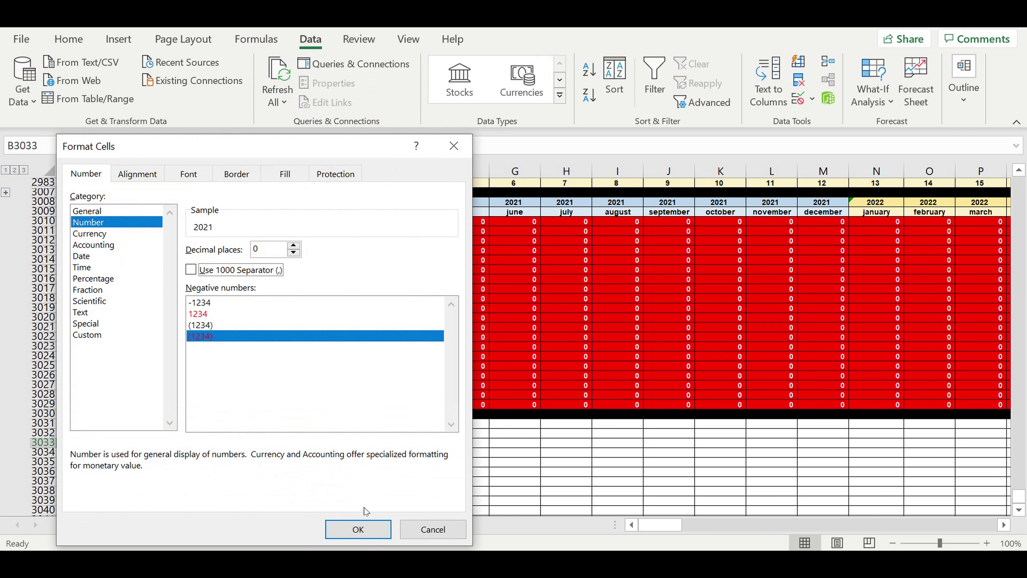
click(362, 528)
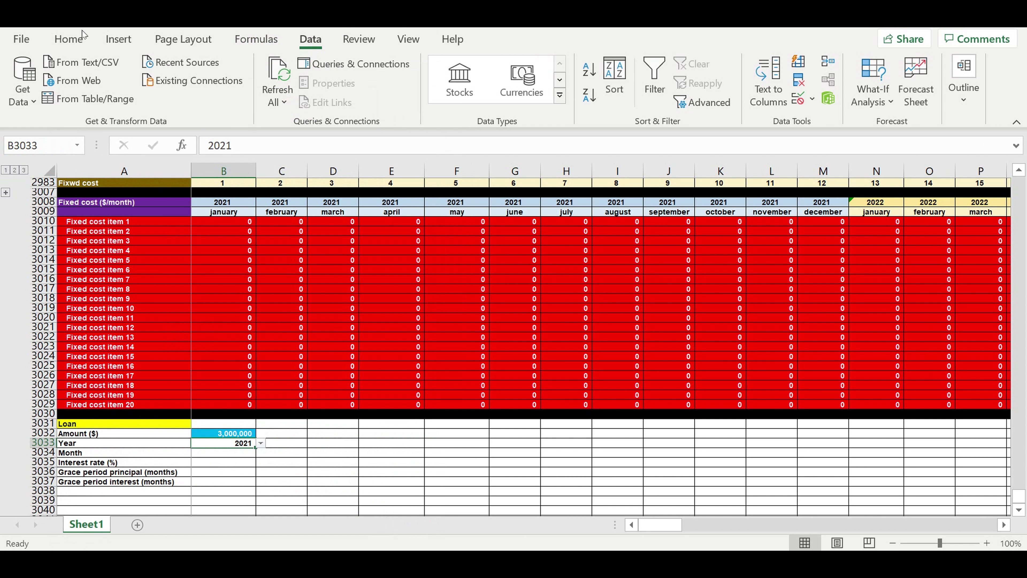
click(69, 38)
click(194, 95)
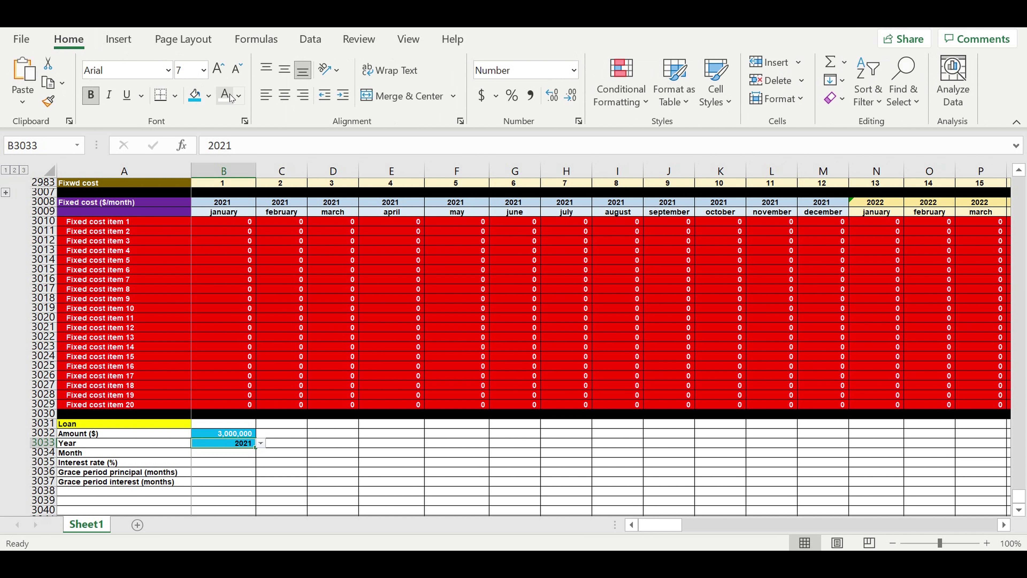
click(228, 456)
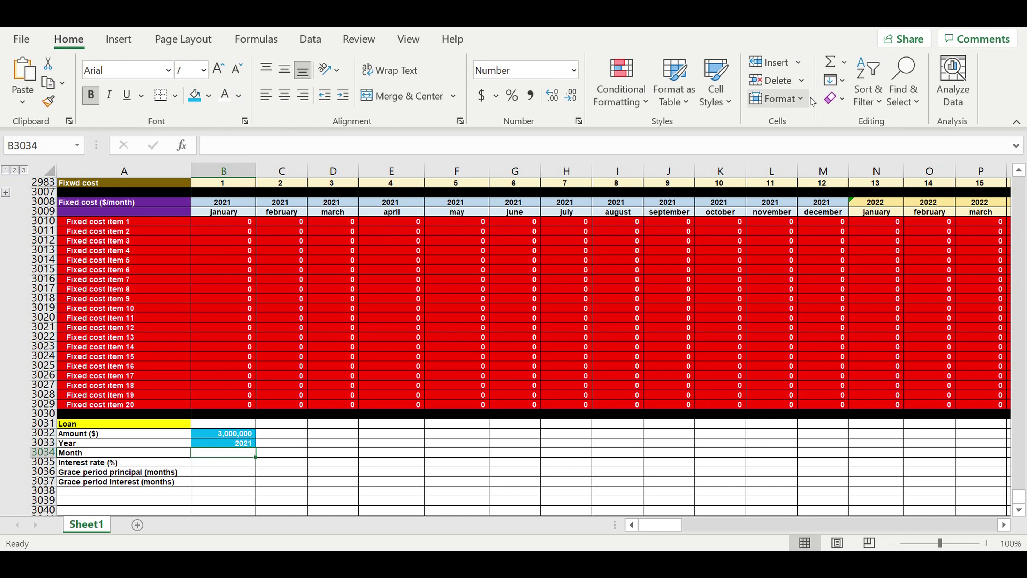
Step: Give Month cell B3034 a list validation using the month names january–december
click(310, 39)
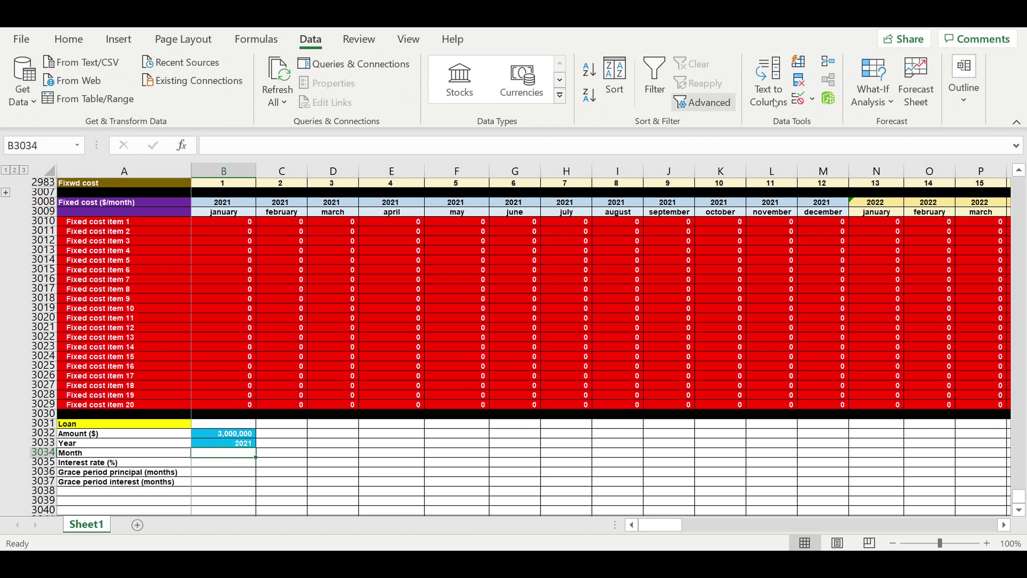
click(811, 99)
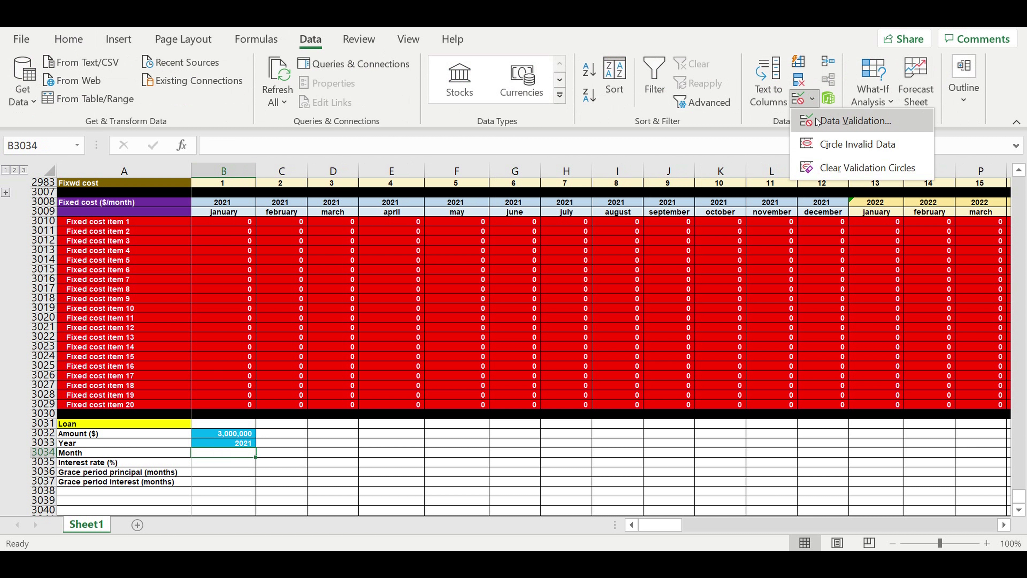
click(853, 121)
click(467, 222)
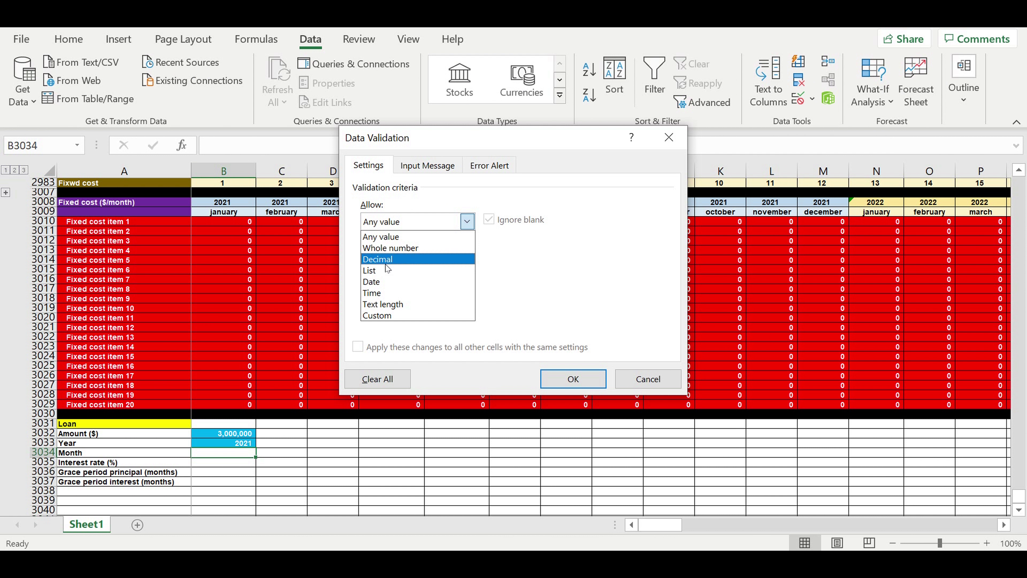
click(378, 270)
click(575, 290)
drag(1019, 496, 1019, 182)
drag(217, 193, 206, 299)
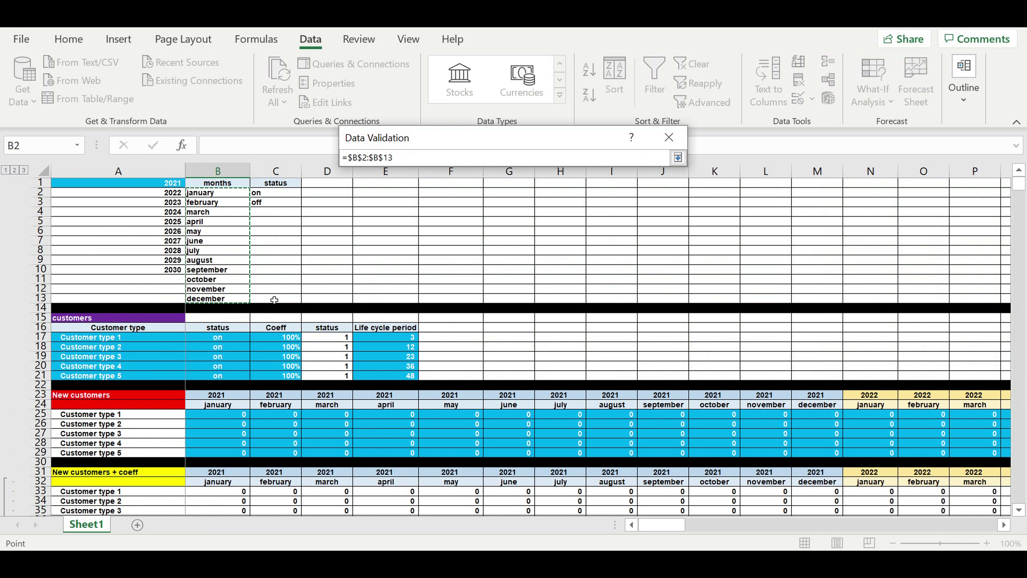
key(Return)
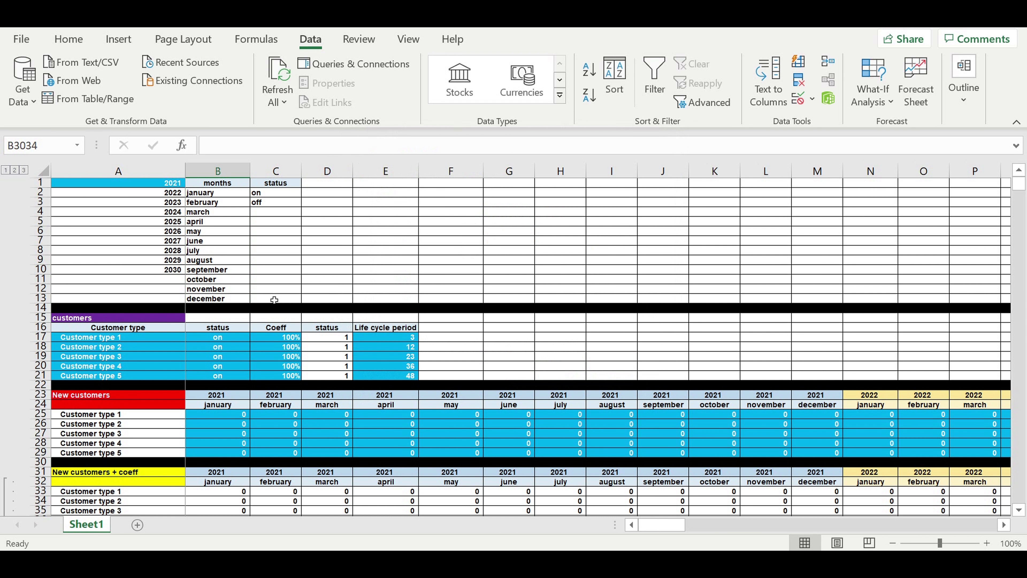
key(Down)
key(Down)
Step: Set the month to july, right-align it and shade the cell blue
scroll(243, 388, down, 2)
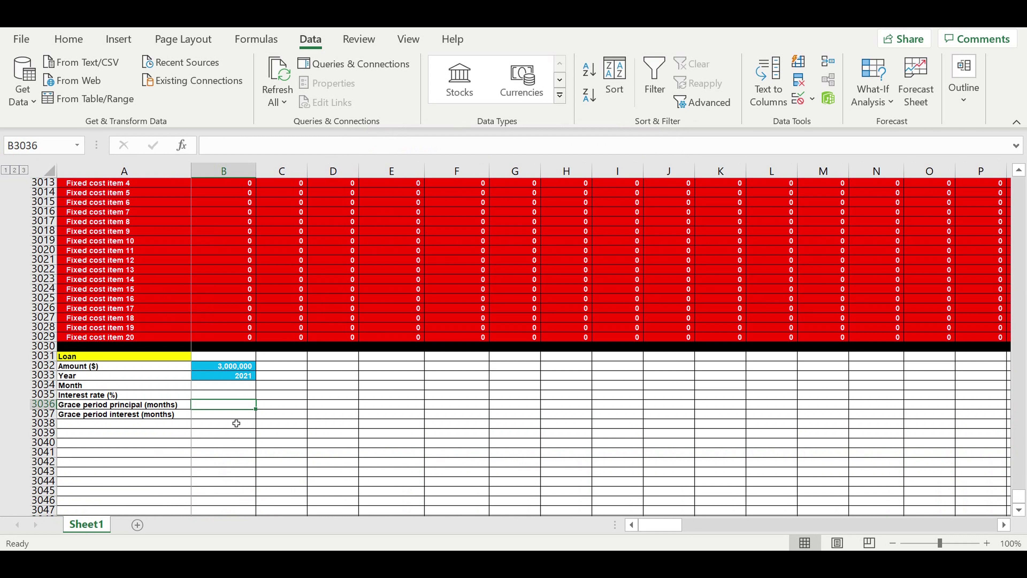
click(243, 386)
click(261, 385)
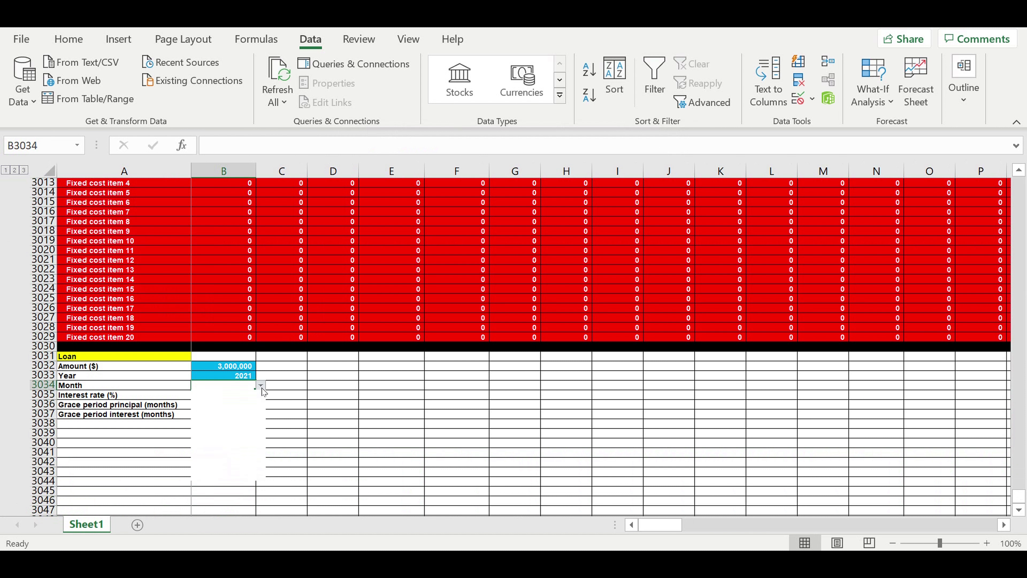
click(212, 463)
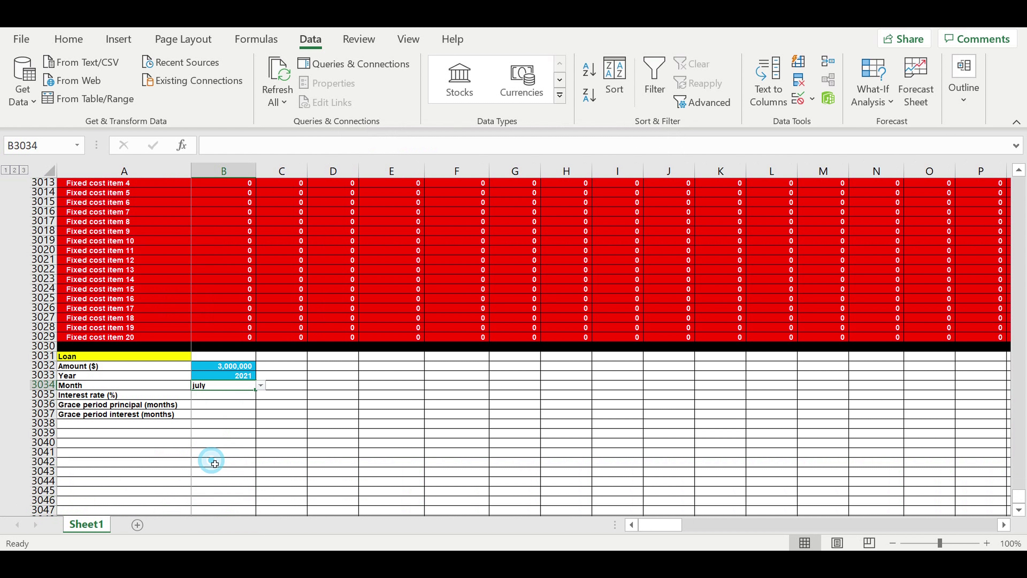
click(69, 39)
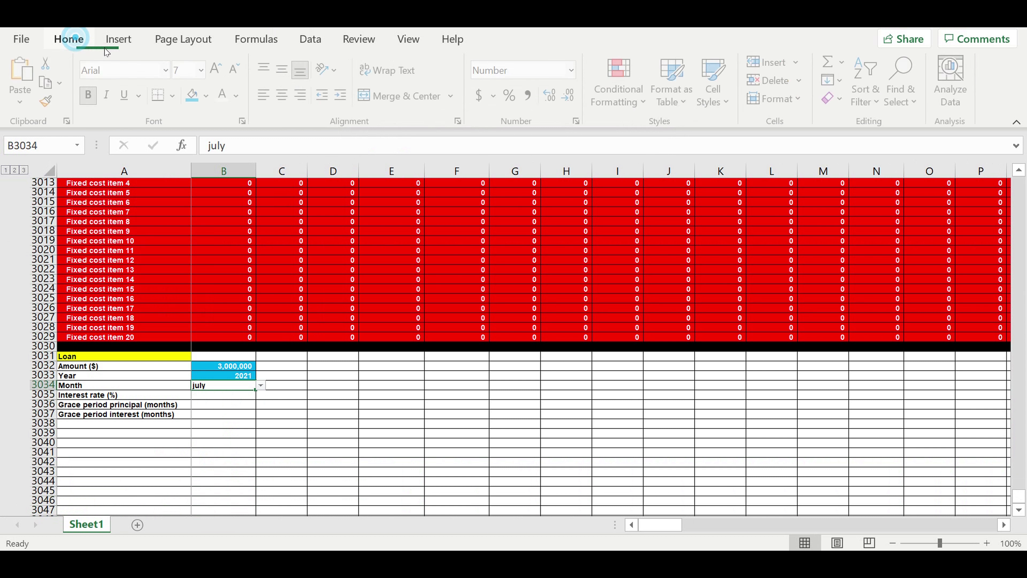
click(302, 95)
click(195, 95)
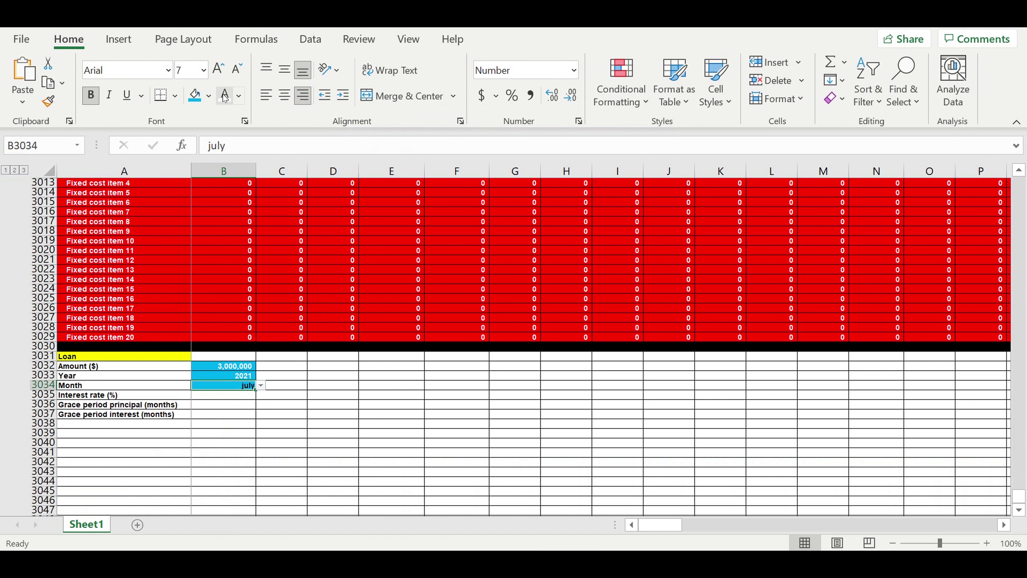
click(355, 454)
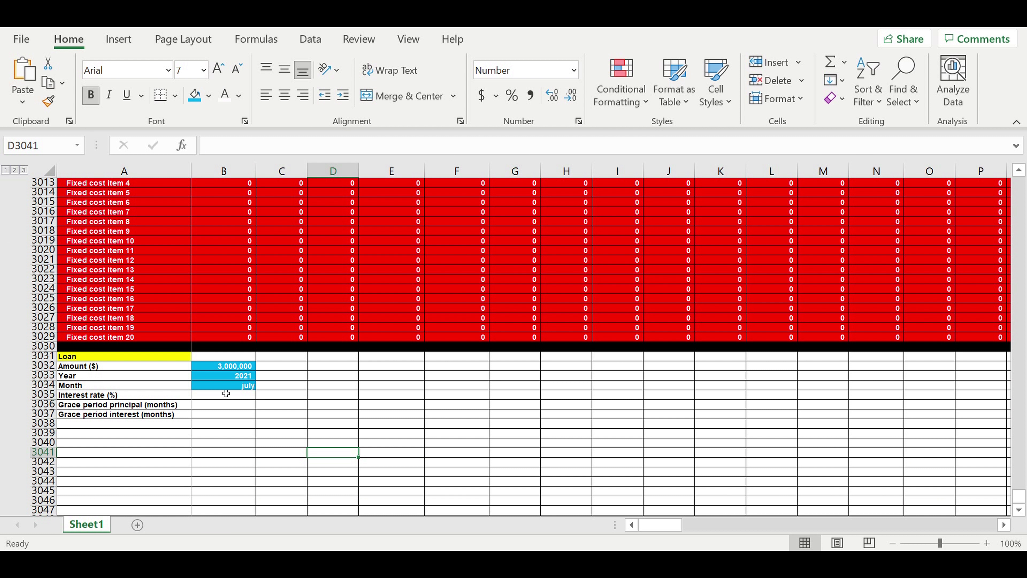
Step: Enter 0.09 as the interest rate, shown as 9.0% with a blue fill
click(226, 396)
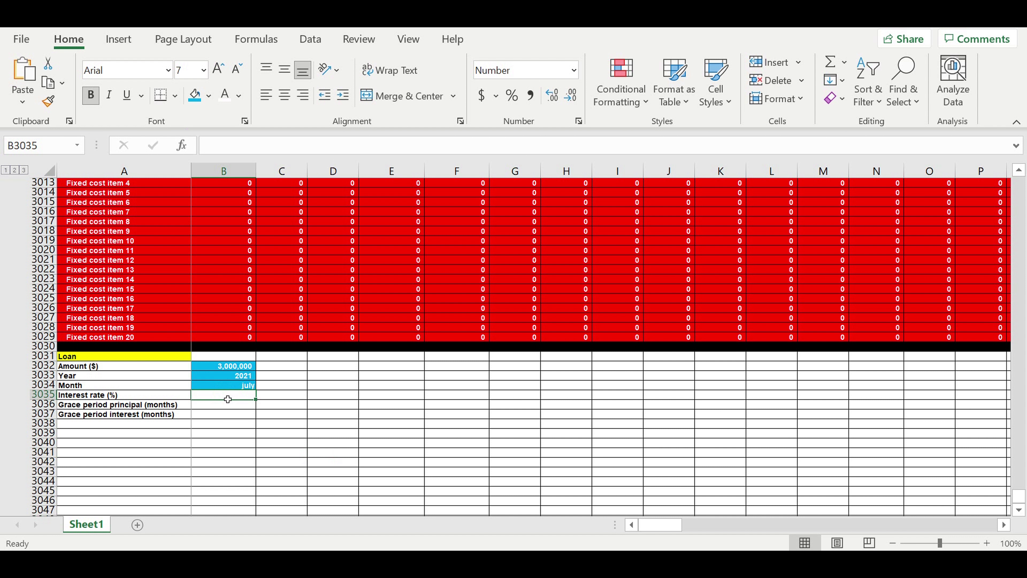
text(0.09)
key(Return)
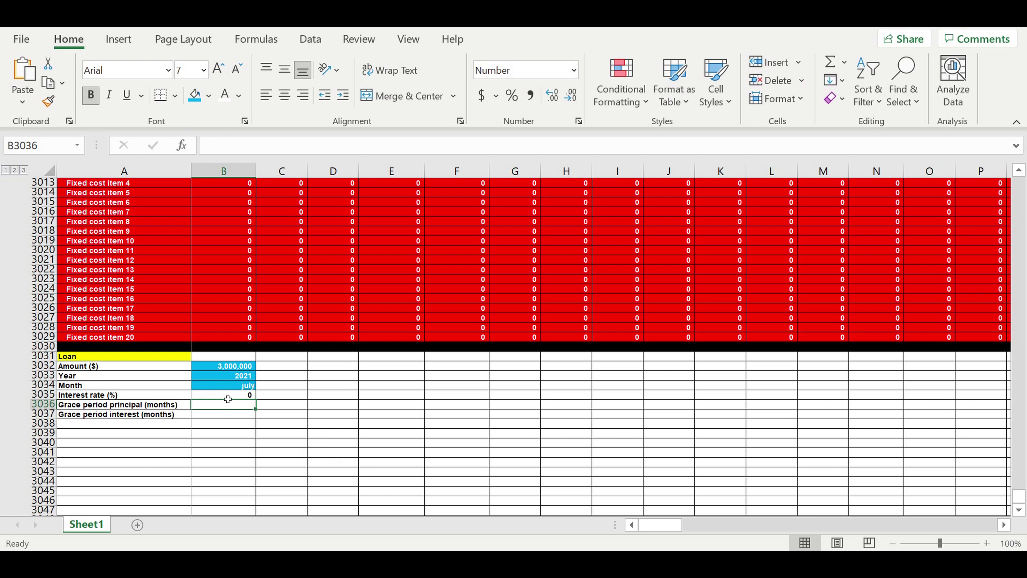
click(227, 398)
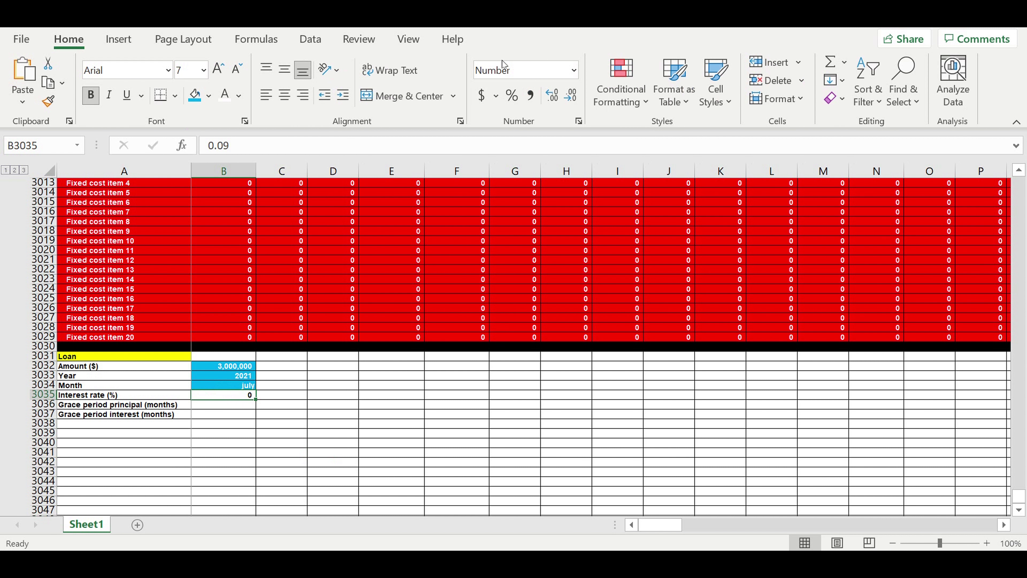
click(512, 97)
click(552, 96)
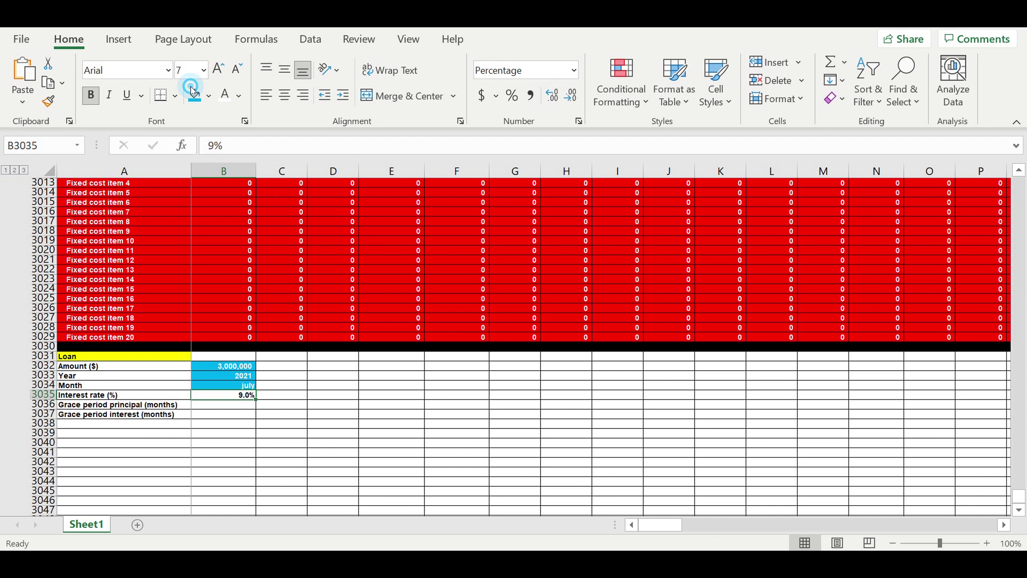
click(198, 97)
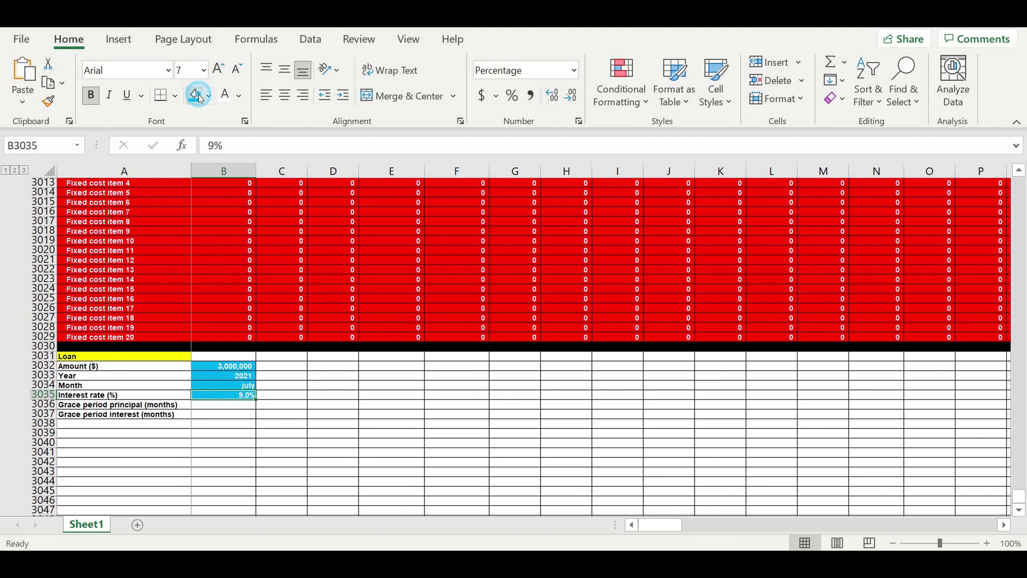
Step: Enter grace periods 12 and 3 in B3036:B3037 with blue fill and white text
click(221, 408)
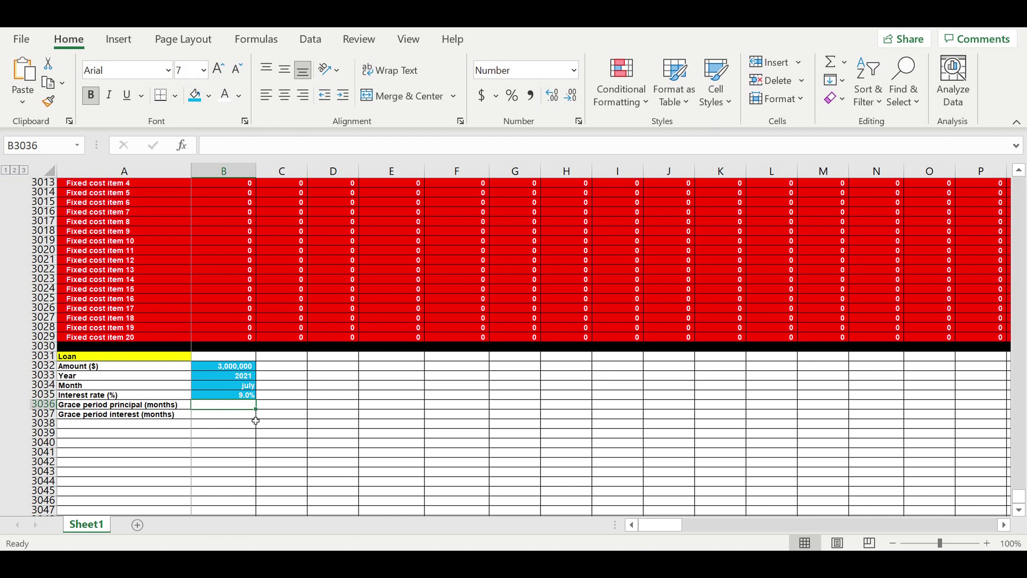
text(12)
key(Return)
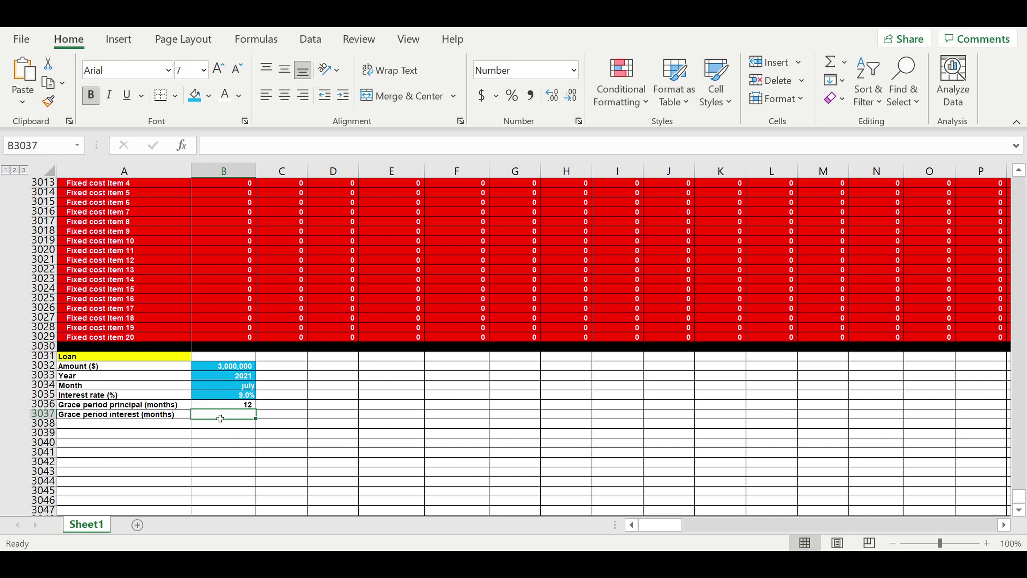
text(3)
key(Return)
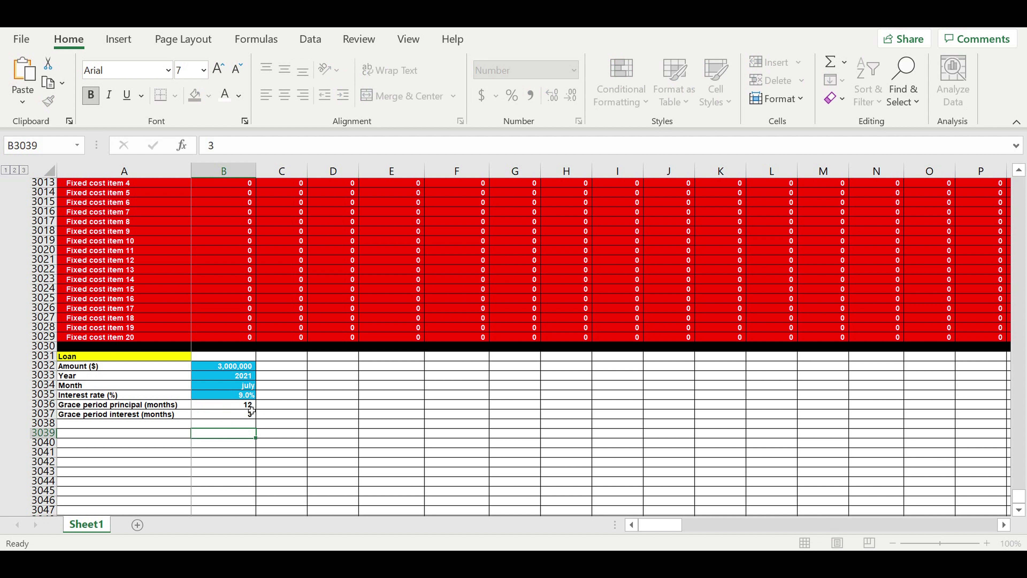
click(223, 407)
drag(223, 407, 223, 415)
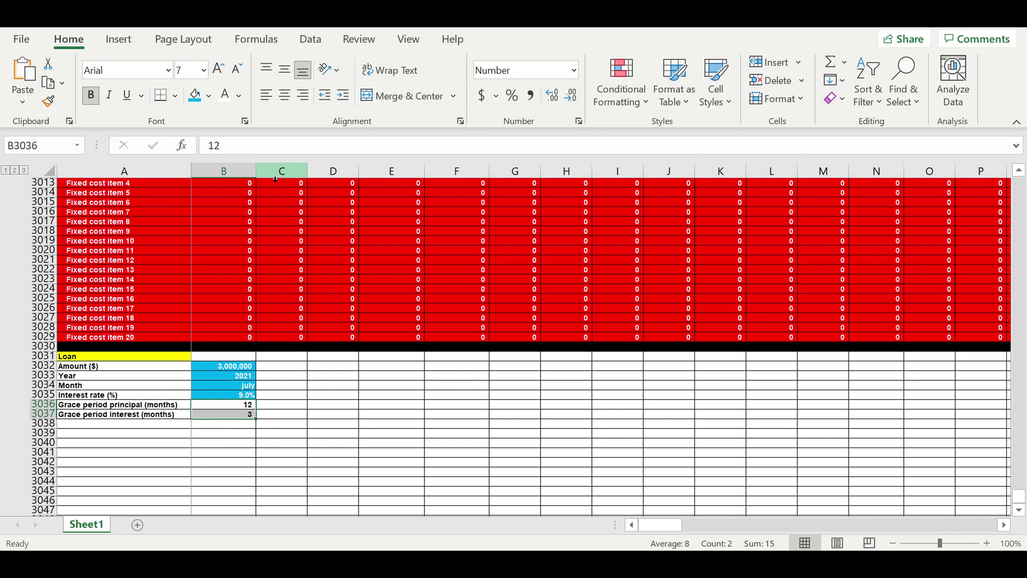
click(195, 96)
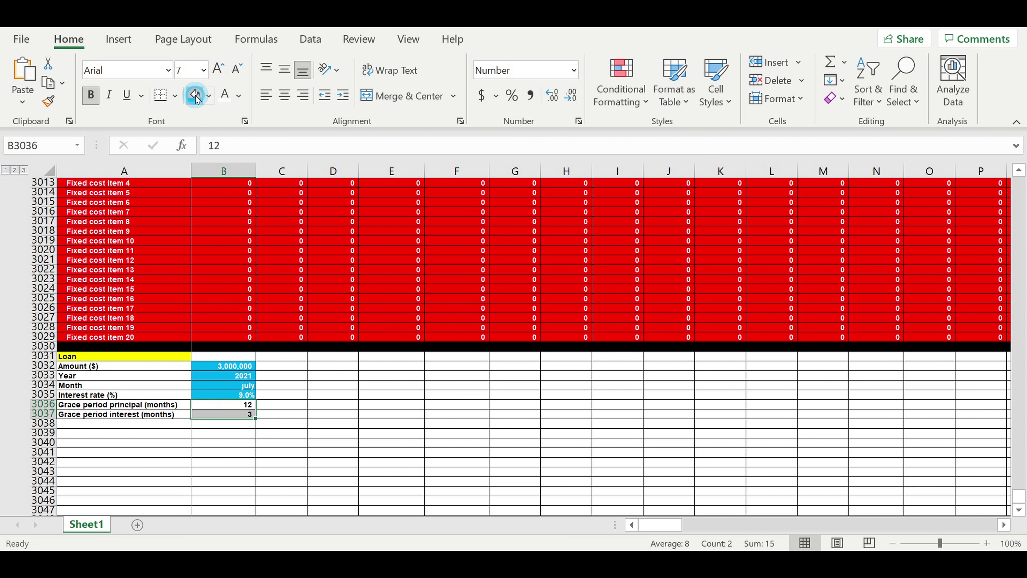
click(224, 96)
click(392, 442)
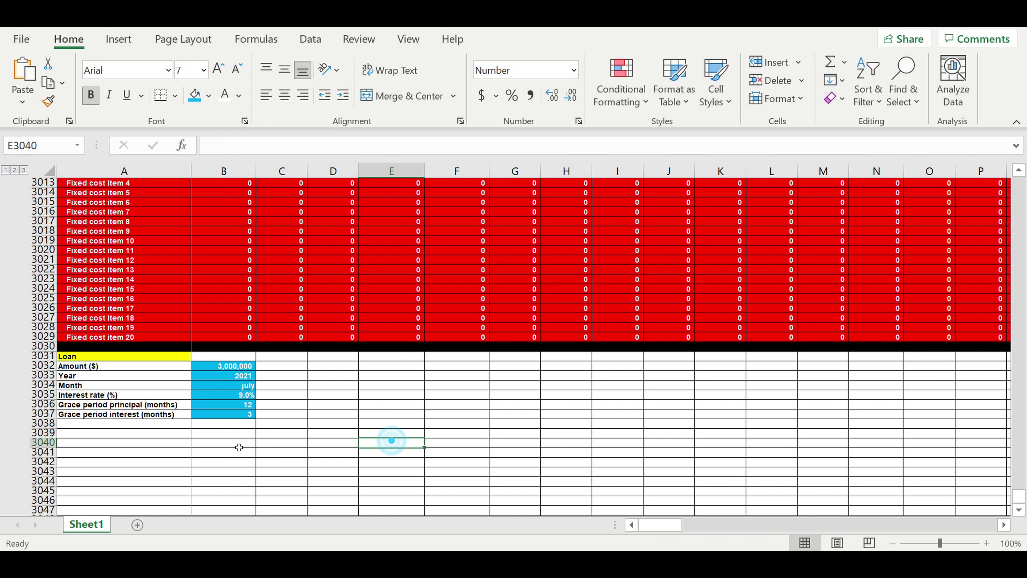
click(77, 424)
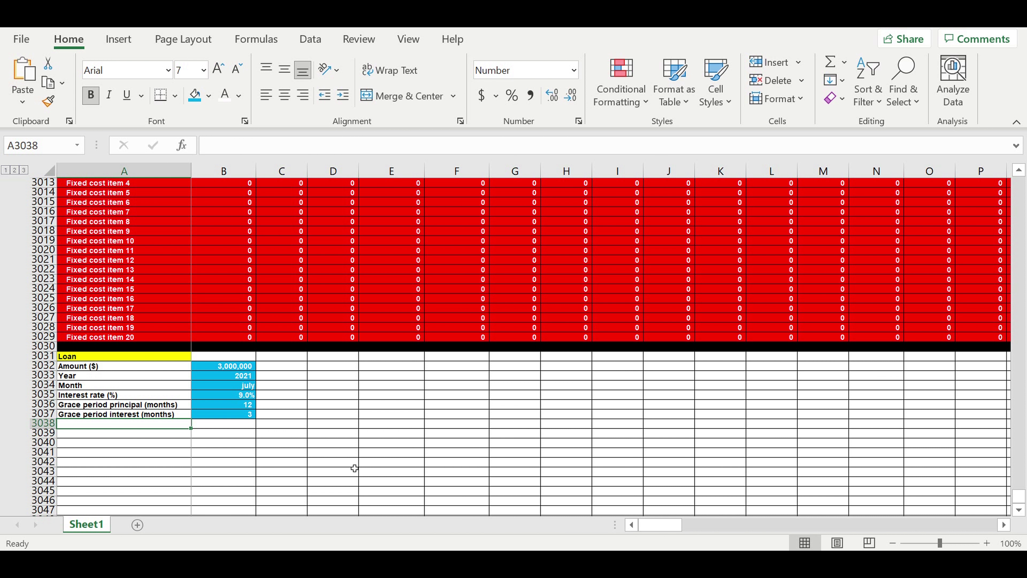
text(Principal)
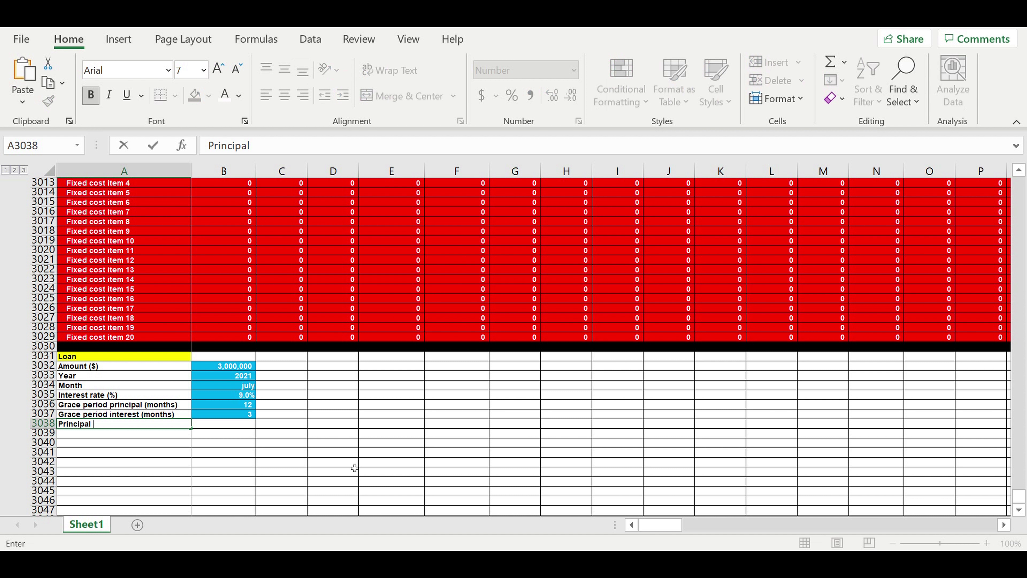
text(payment ($)
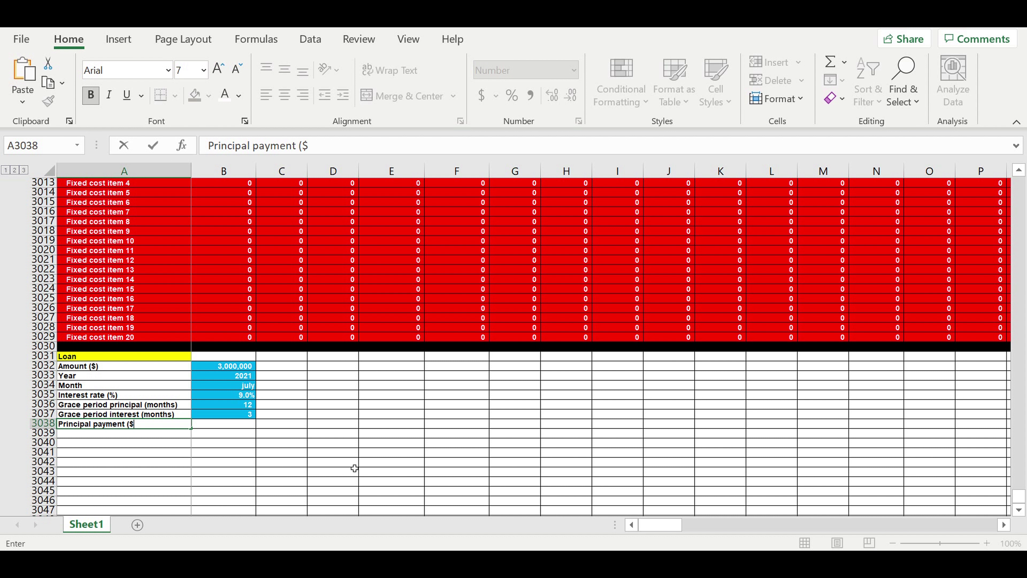
text(month)
key(Return)
click(320, 454)
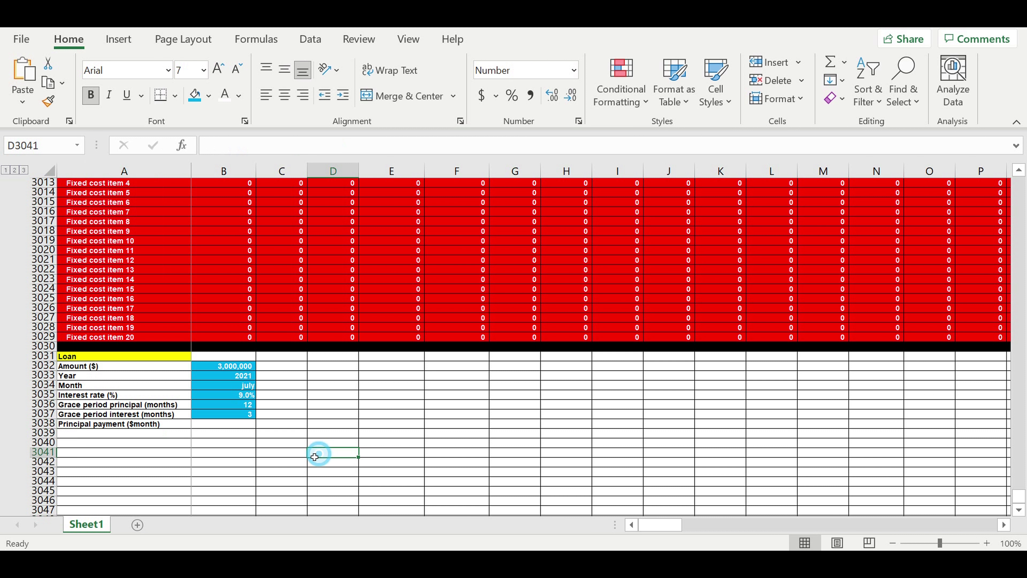
click(240, 425)
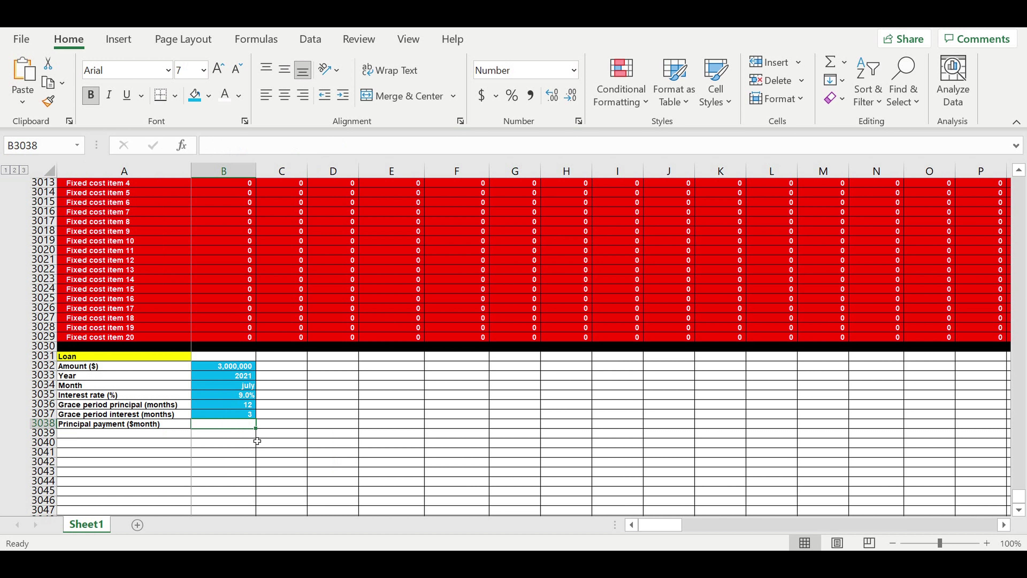
click(242, 452)
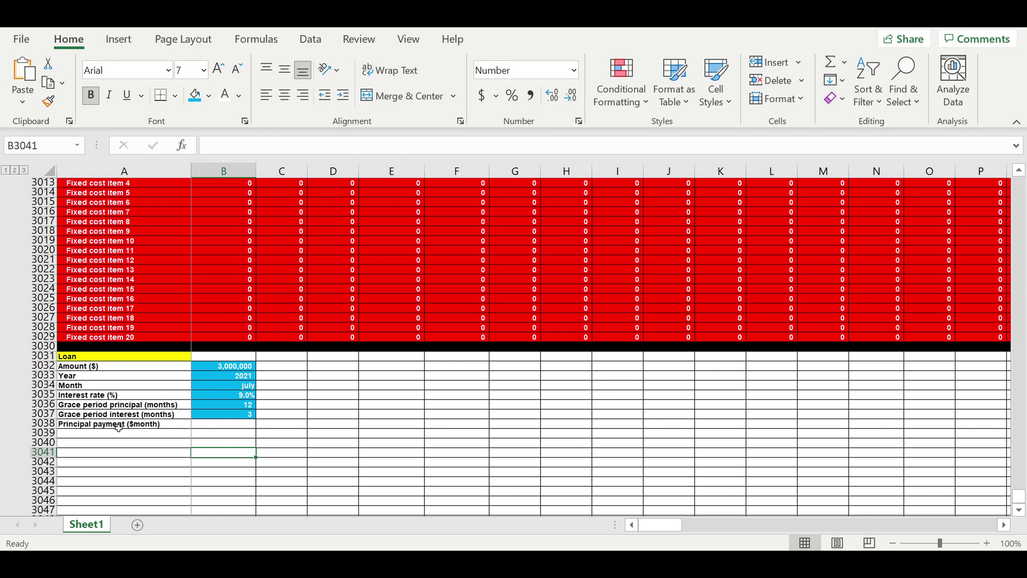
click(91, 426)
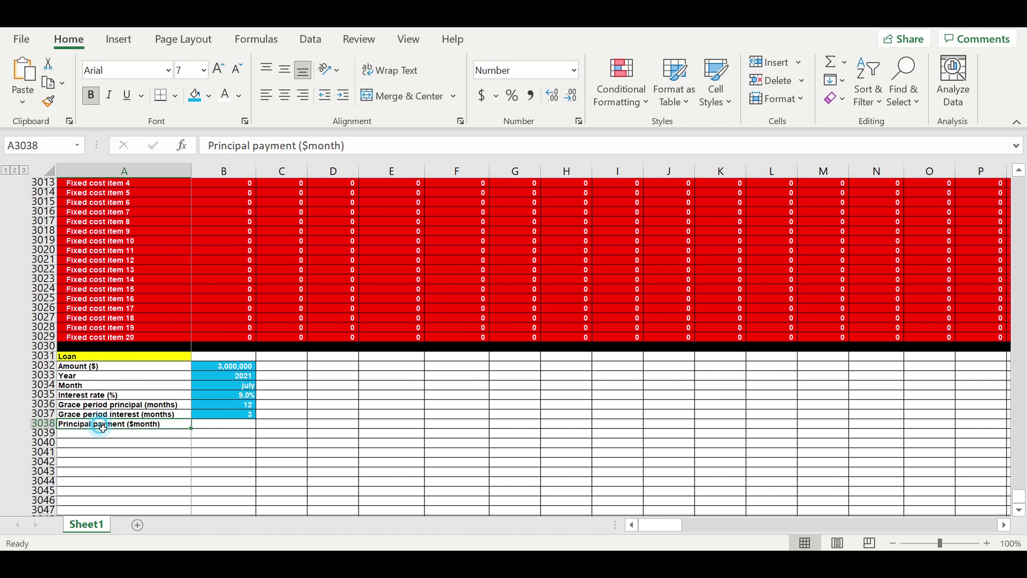
key(BackSpace)
key(Return)
key(Return)
click(86, 427)
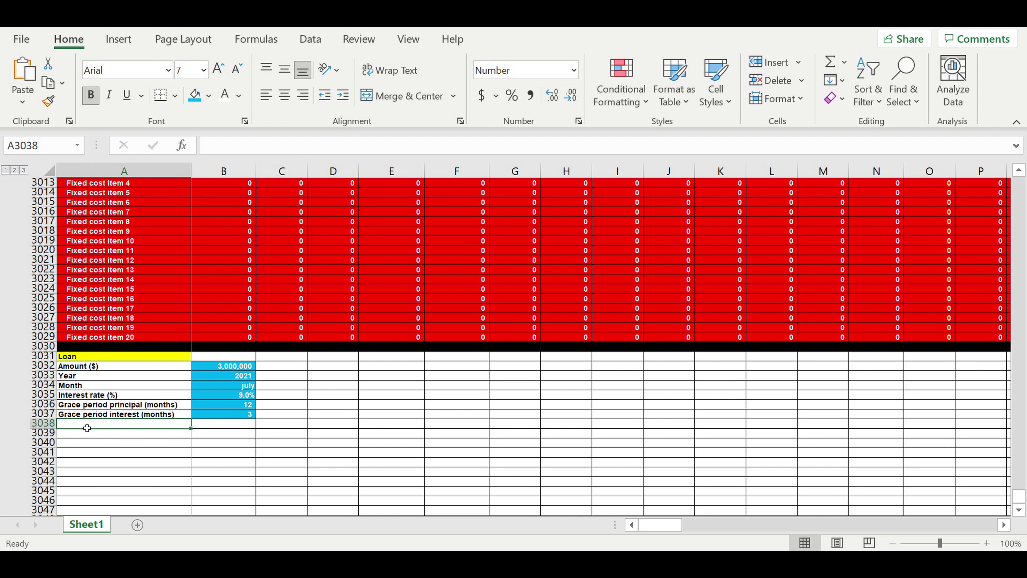
Step: Enter 'Loan term (months)' in A3038 with 60 in B3038
text(L)
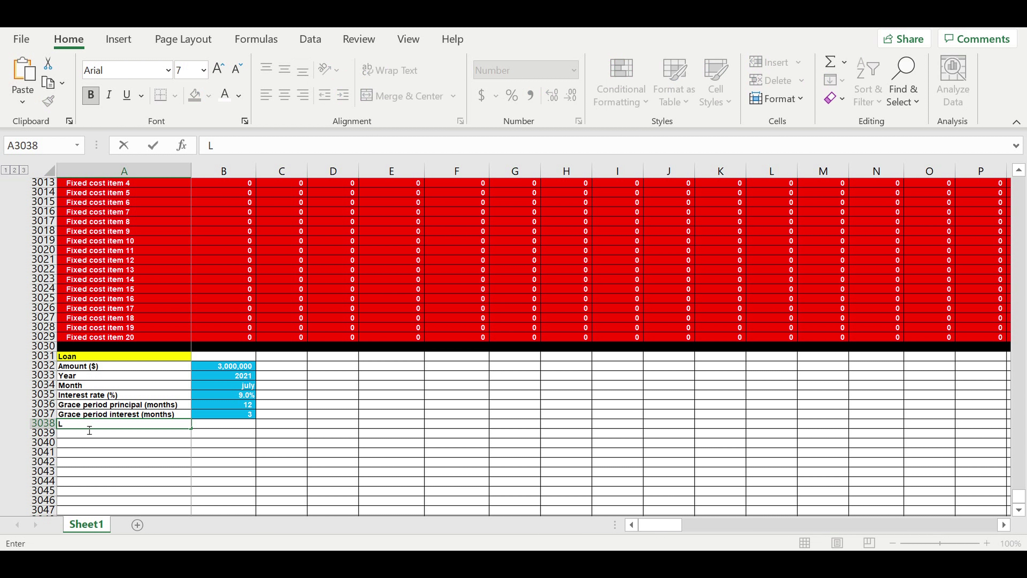
text(oan term (months)
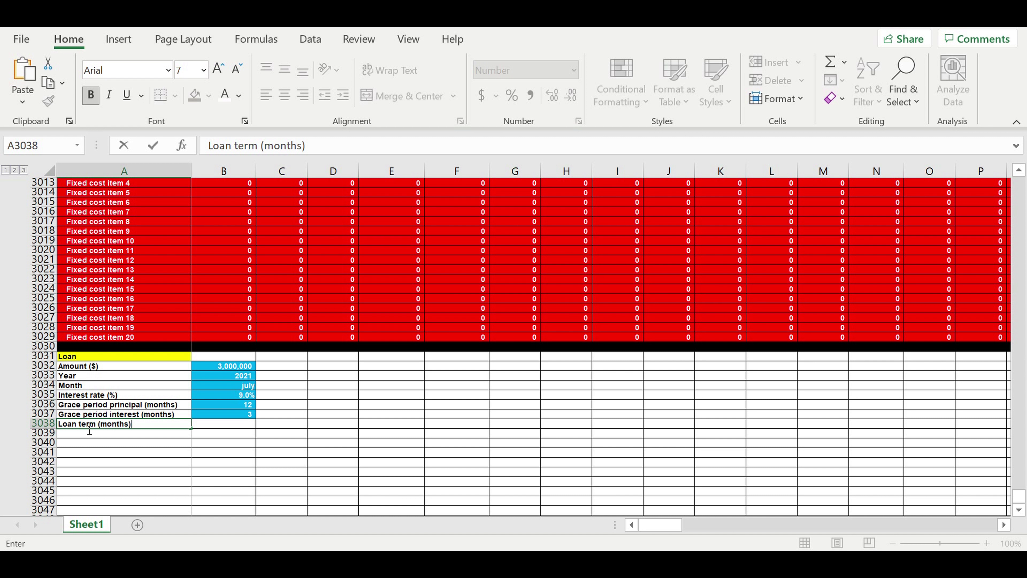
key(Return)
key(Up)
key(Right)
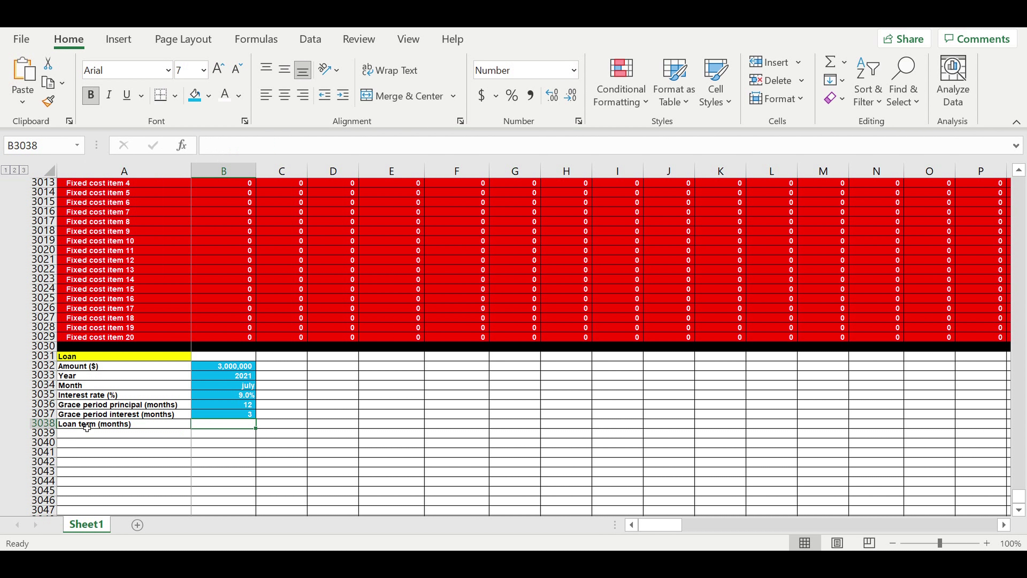
text(60)
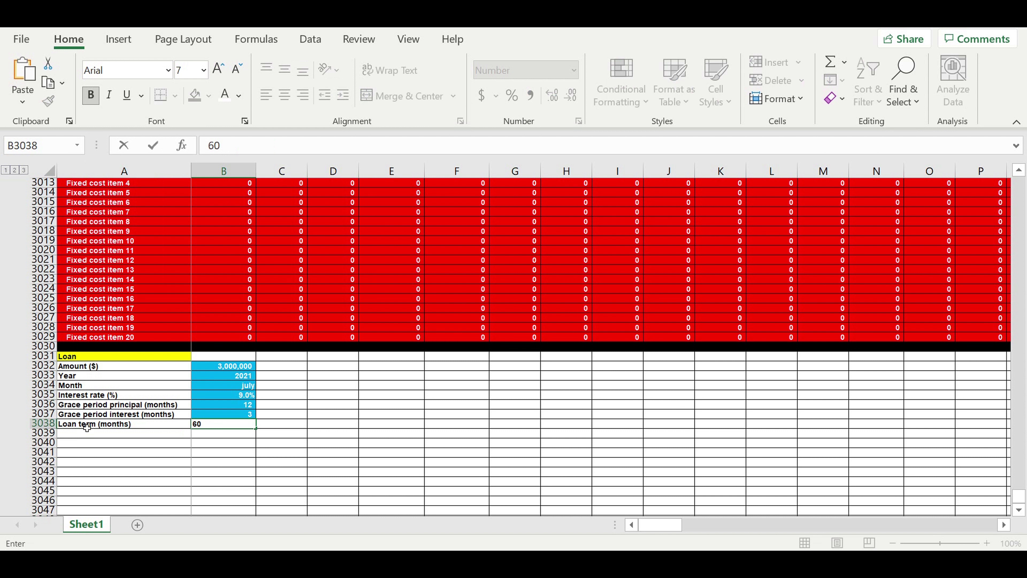
key(ctrl+Return)
Step: Style the 60 loan term value with blue fill and white text
click(207, 420)
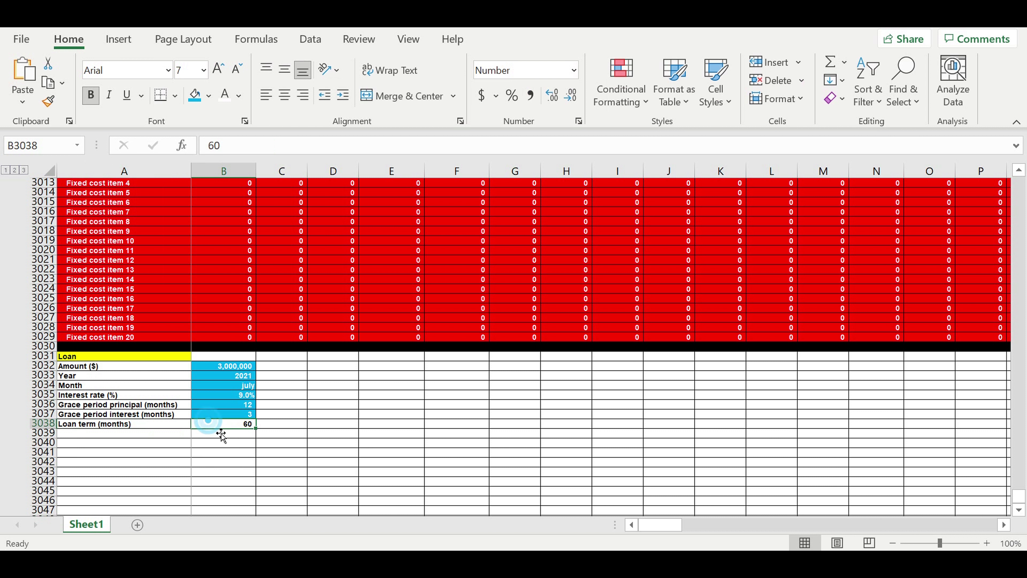
click(195, 95)
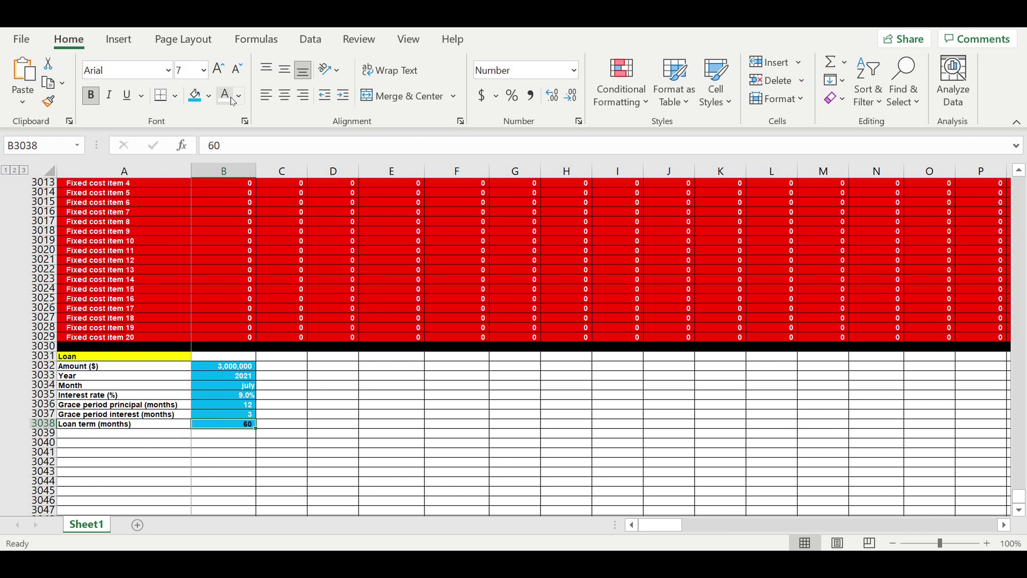
click(232, 100)
click(102, 464)
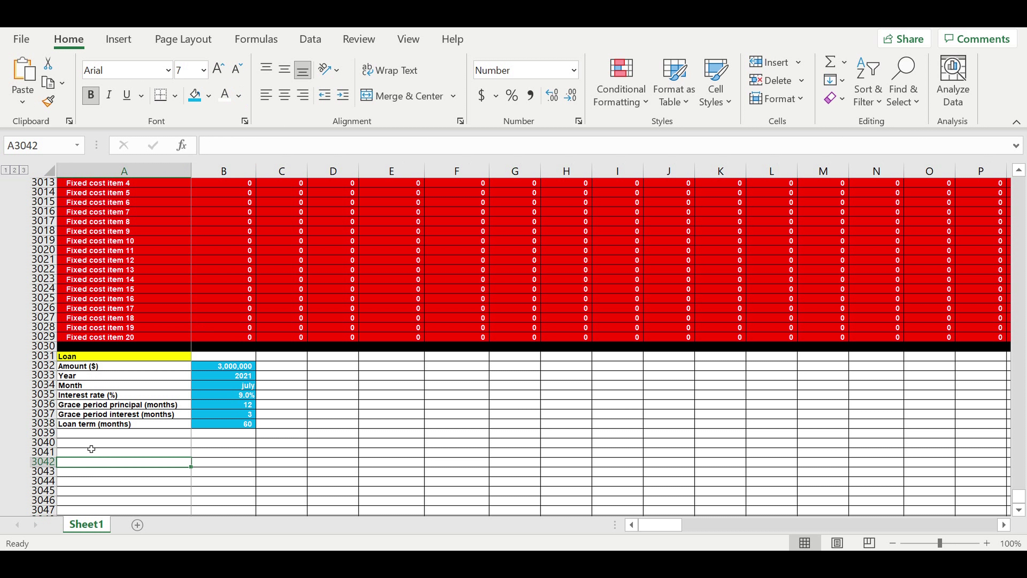
click(74, 436)
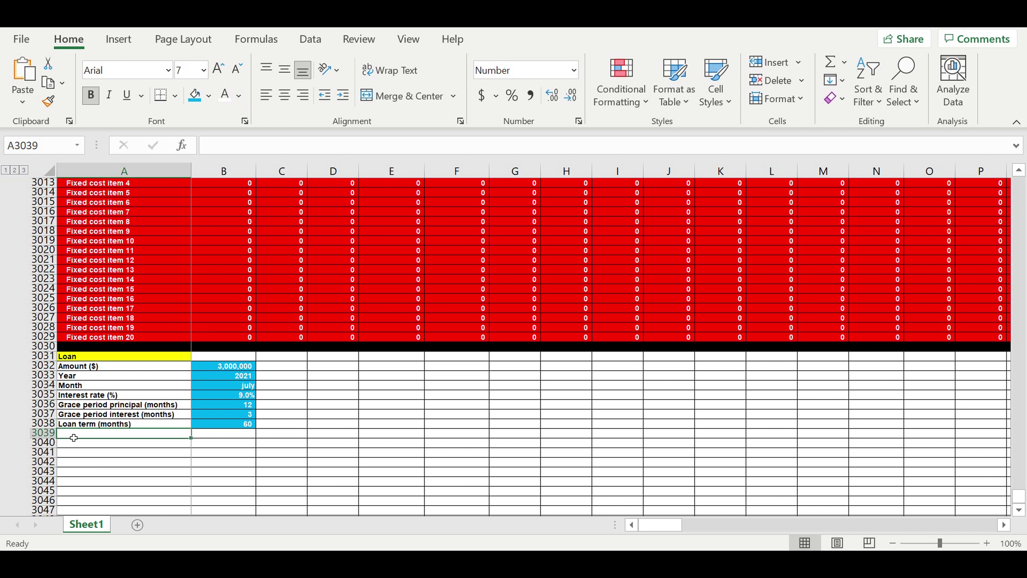
Step: Label A3039 'Principal payment ($month)' and enter =B3032/(B3038-B3036) in B3039
text(Principal paymen)
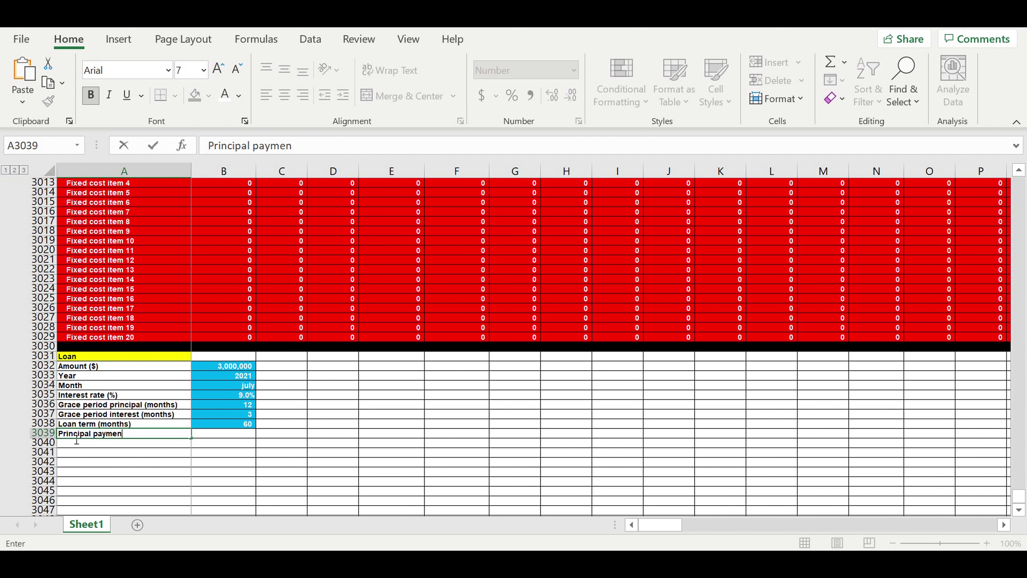
text(t ($month)
key(Return)
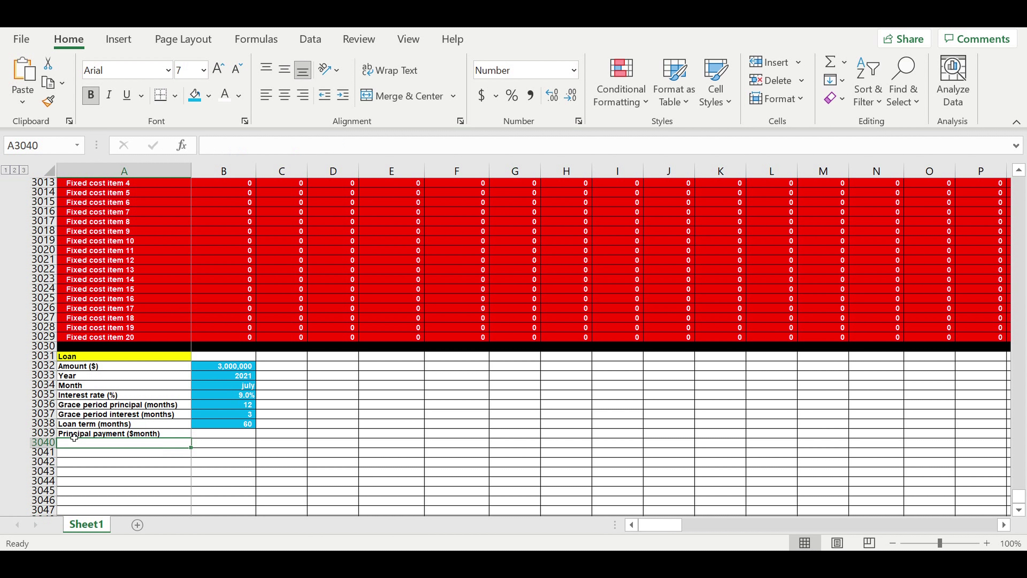
click(233, 436)
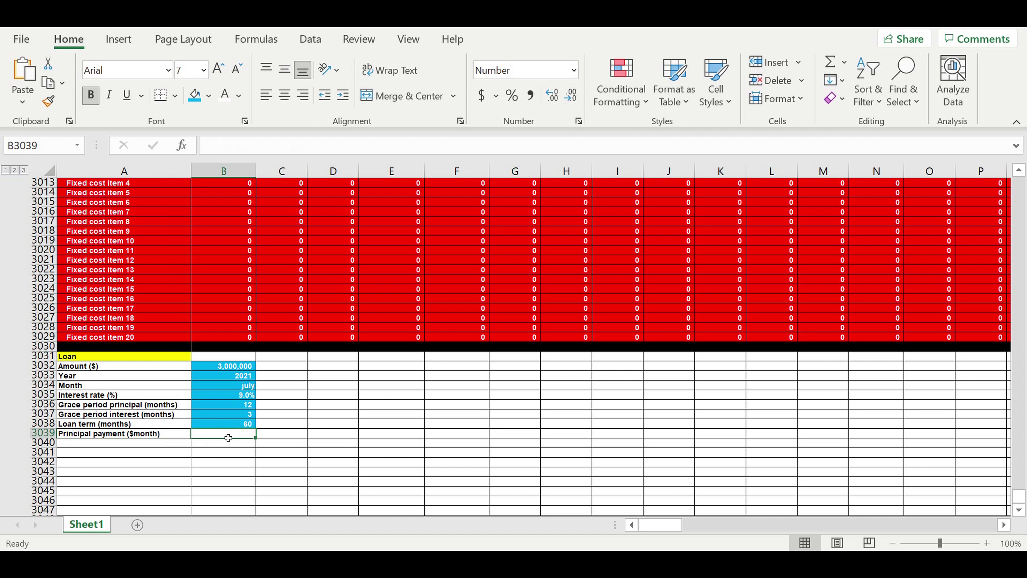
text(=)
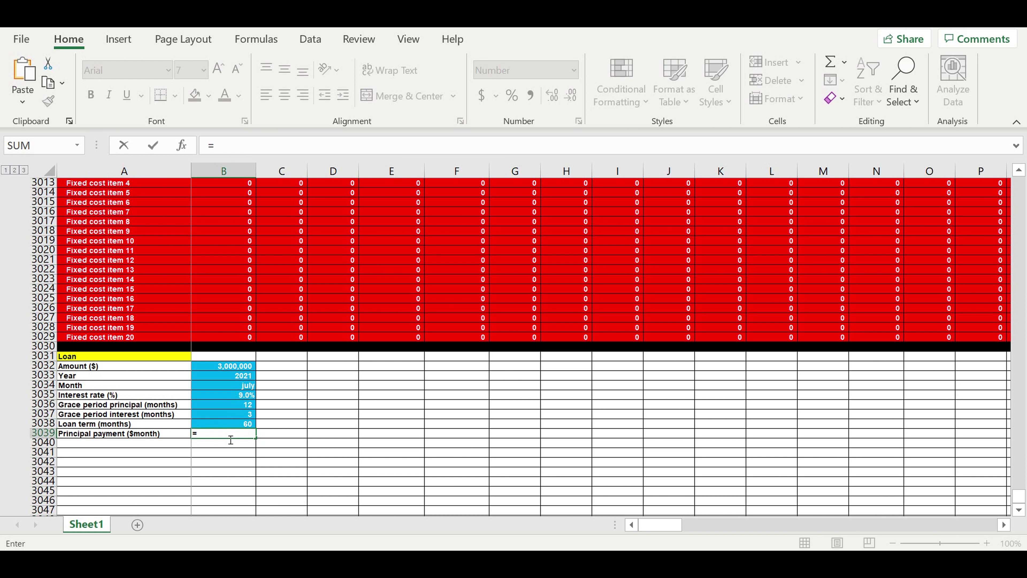
click(210, 370)
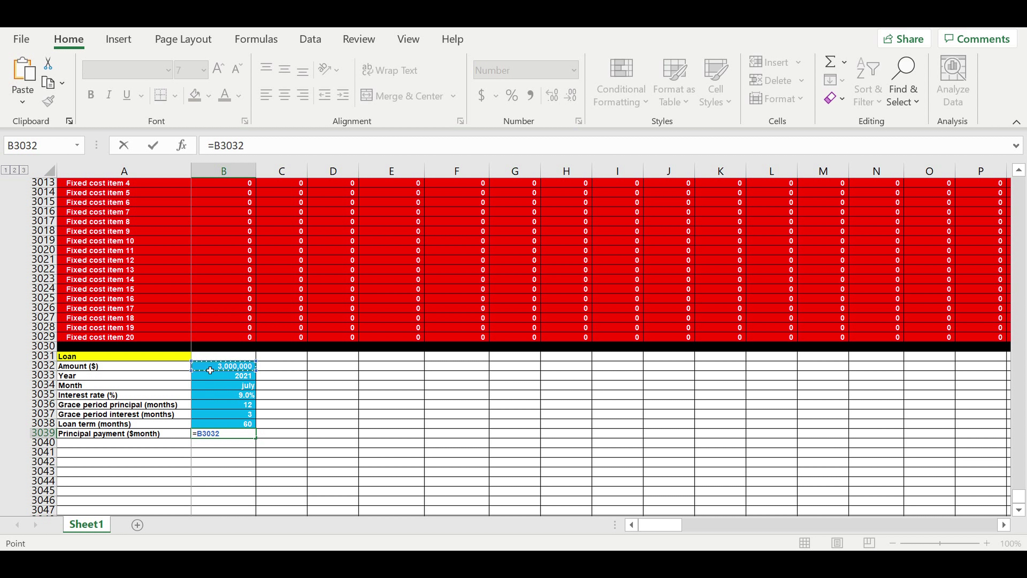
text(/()
click(228, 426)
text(-)
click(228, 404)
text())
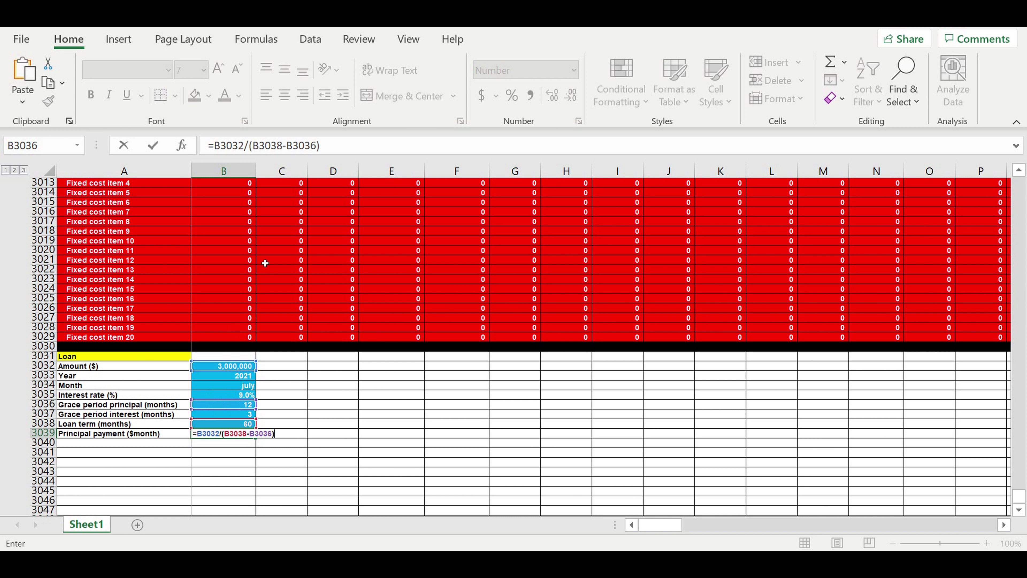
Step: Wrap the formula as =IF((B3038-B3036)=0,0,B3032/(B3038-B3036)) to guard against zero
click(219, 151)
text(if()
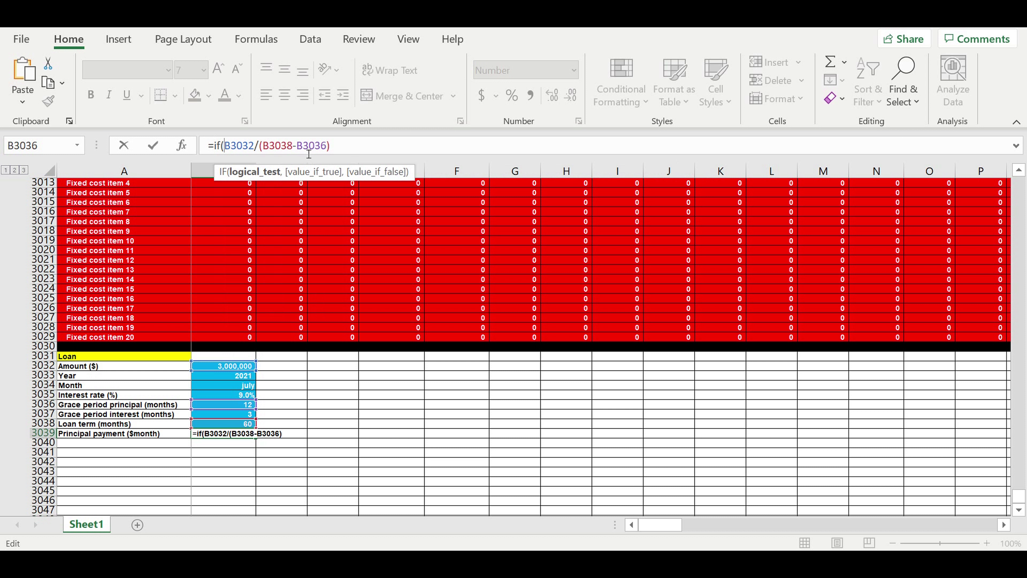
drag(260, 147, 389, 157)
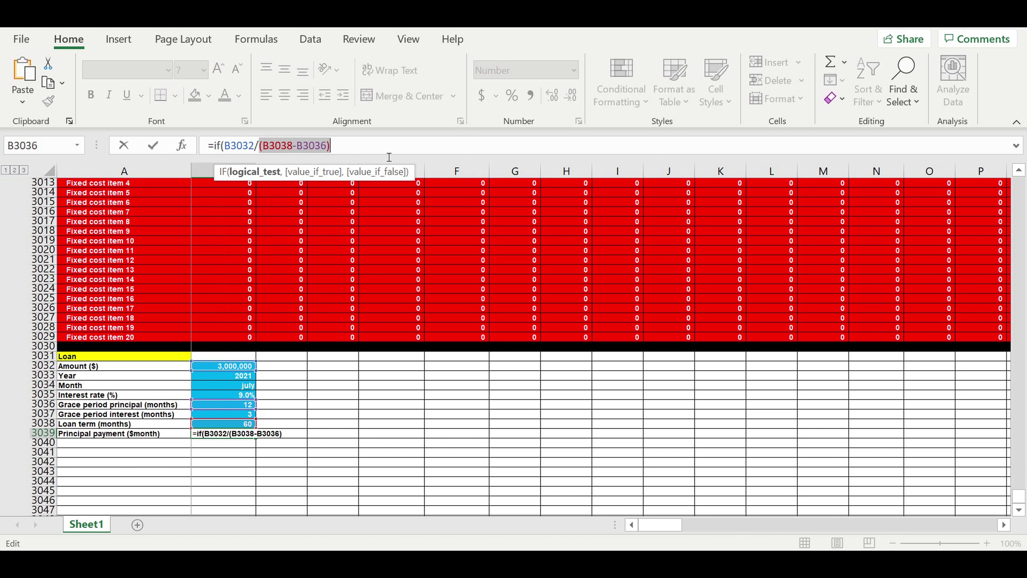
key(ctrl+c)
click(224, 145)
key(ctrl+v)
text(=0,0,)
key(End)
text())
click(153, 145)
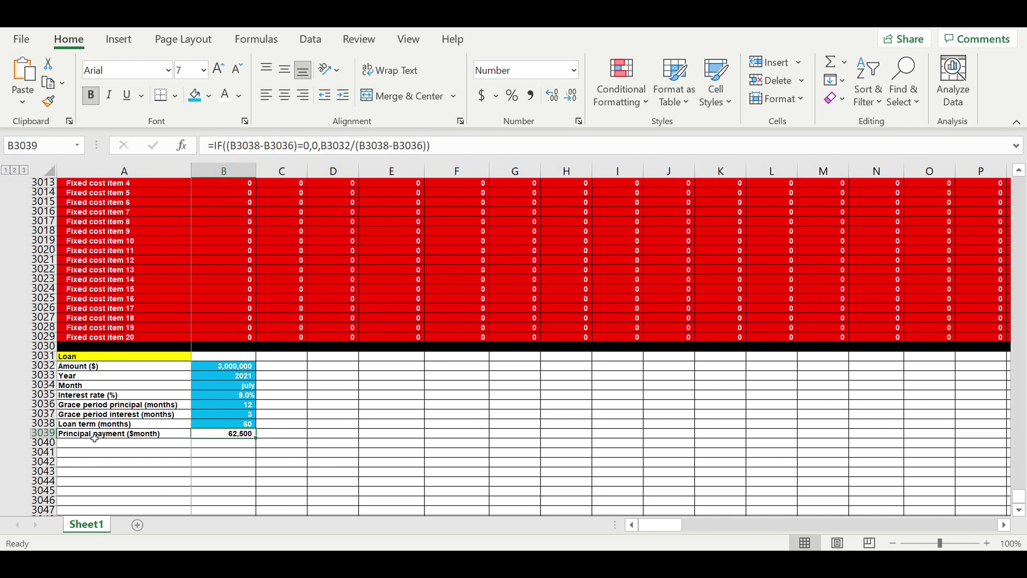
Step: Increase the indent of the labels in A3032:A3039
drag(80, 370, 85, 433)
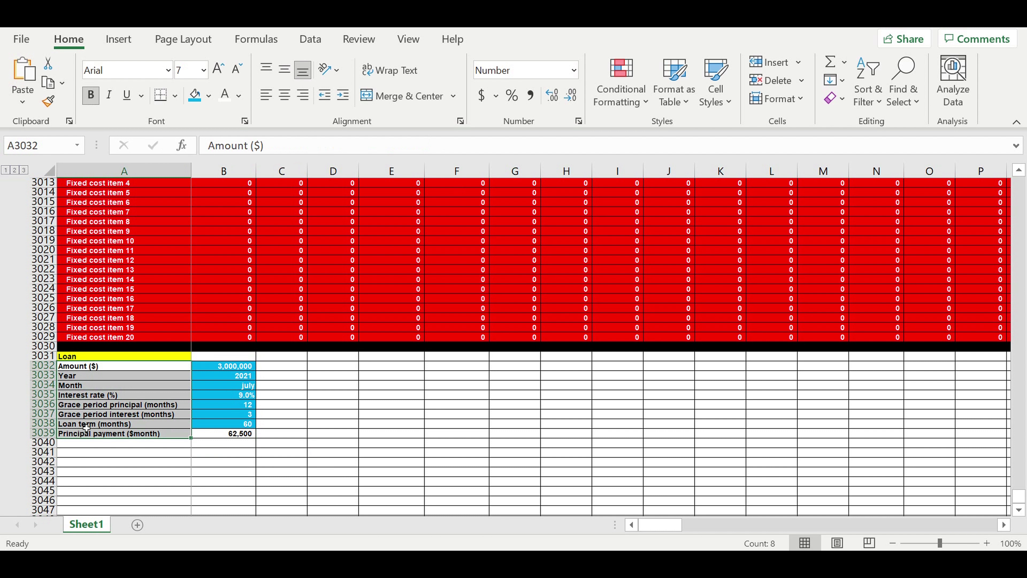
click(341, 97)
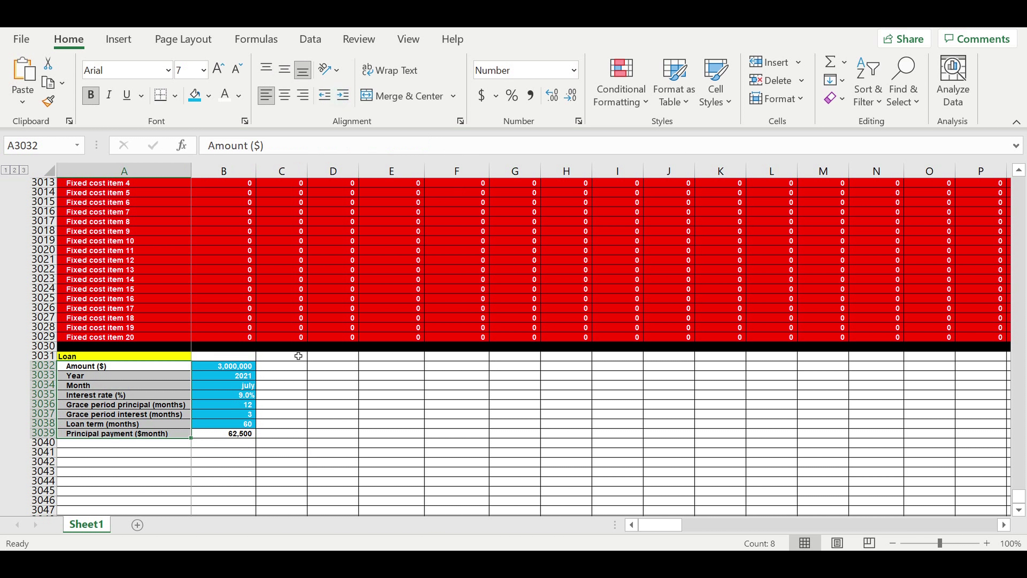
click(351, 424)
drag(223, 365, 224, 433)
scroll(267, 503, up, 5)
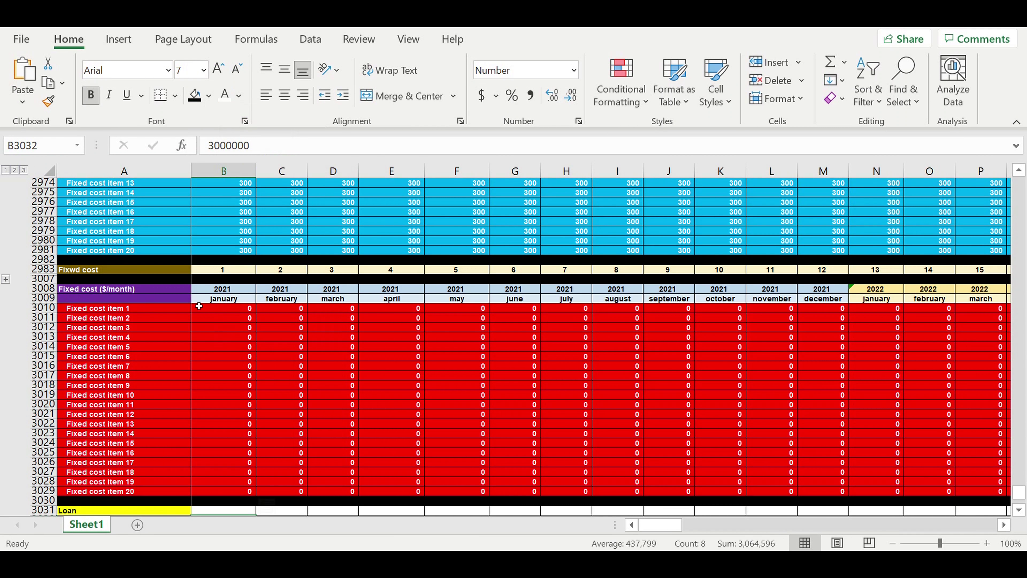
Step: Copy the year-and-month header rows 3008–3009 and paste them into rows 3041–3042
drag(43, 288, 44, 299)
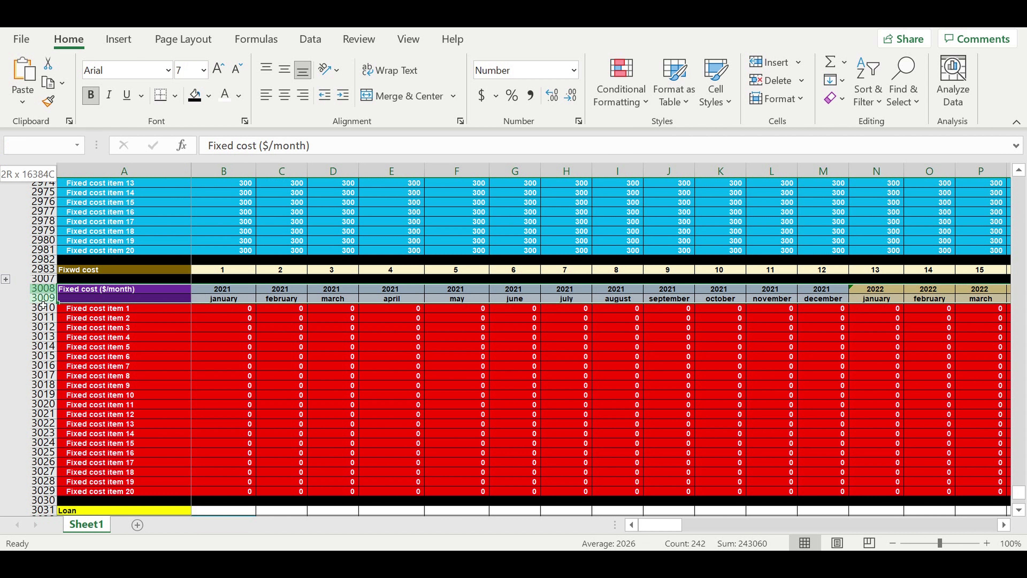
key(ctrl+c)
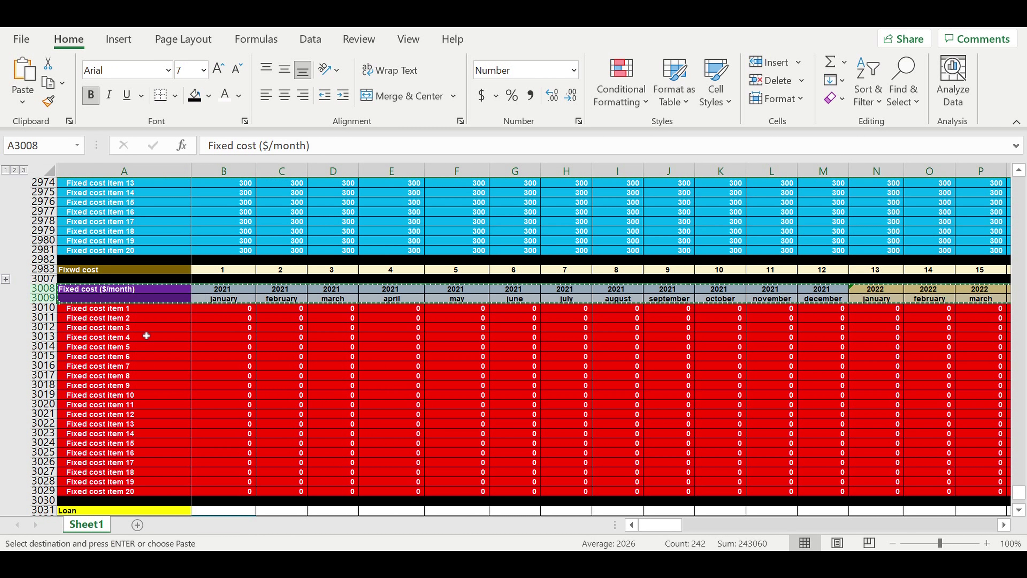
scroll(160, 404, down, 10)
click(121, 308)
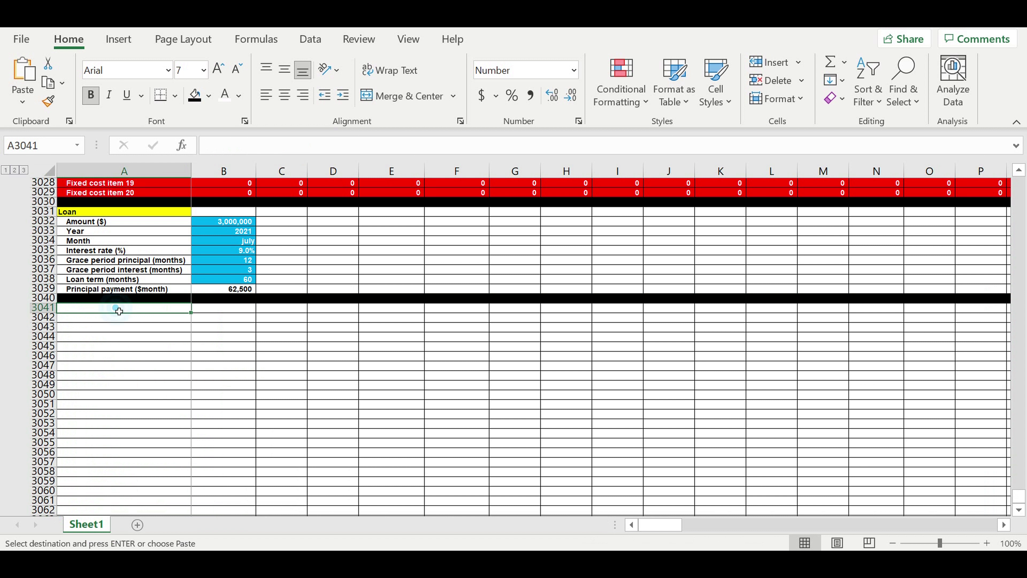
key(ctrl+v)
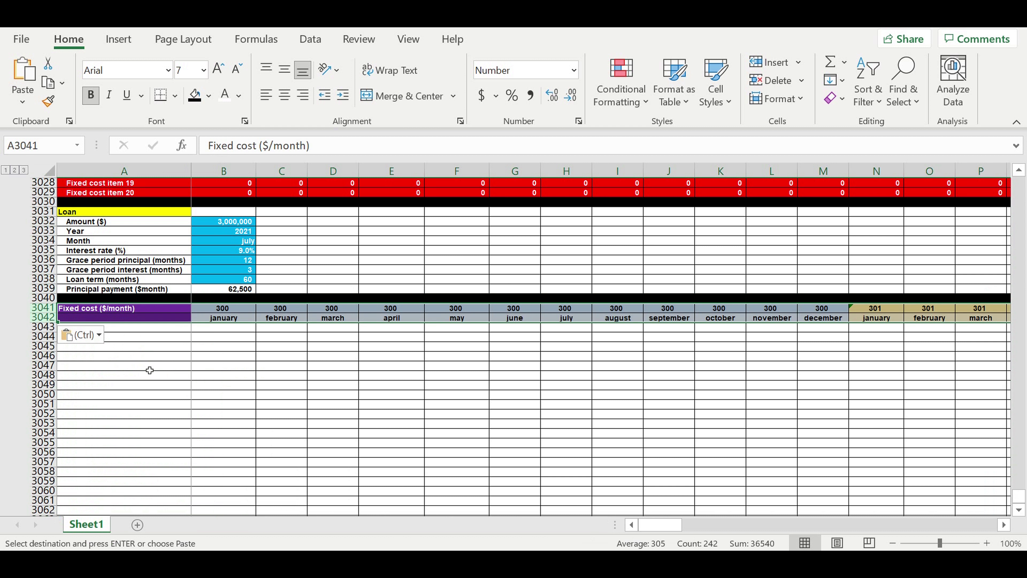
click(149, 366)
Step: Fix the year formula in B3041 so the copied header shows 2021 and 2022
click(219, 309)
text(=)
click(227, 231)
key(Return)
scroll(231, 336, up, 7)
scroll(232, 337, down, 3)
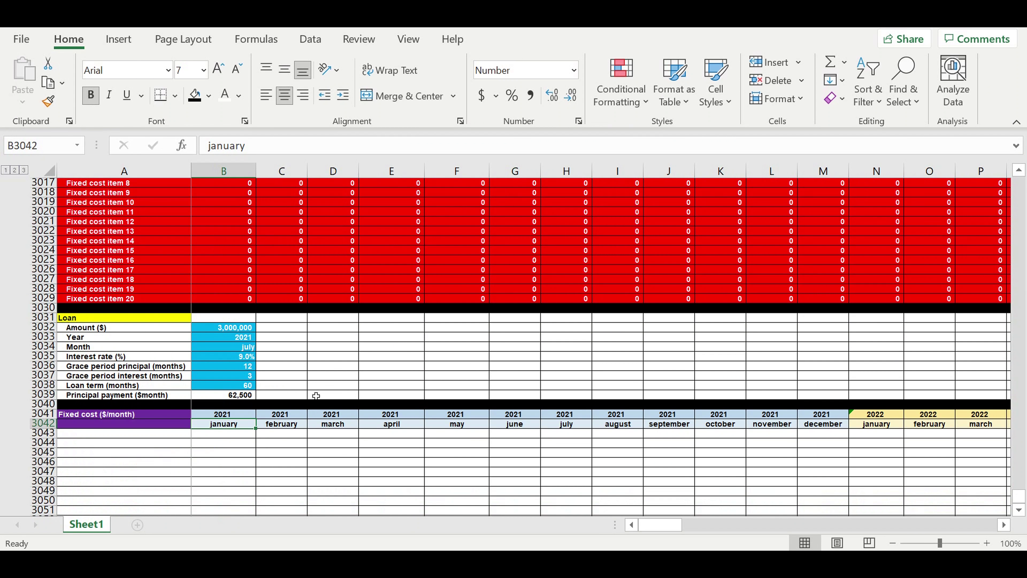
click(122, 416)
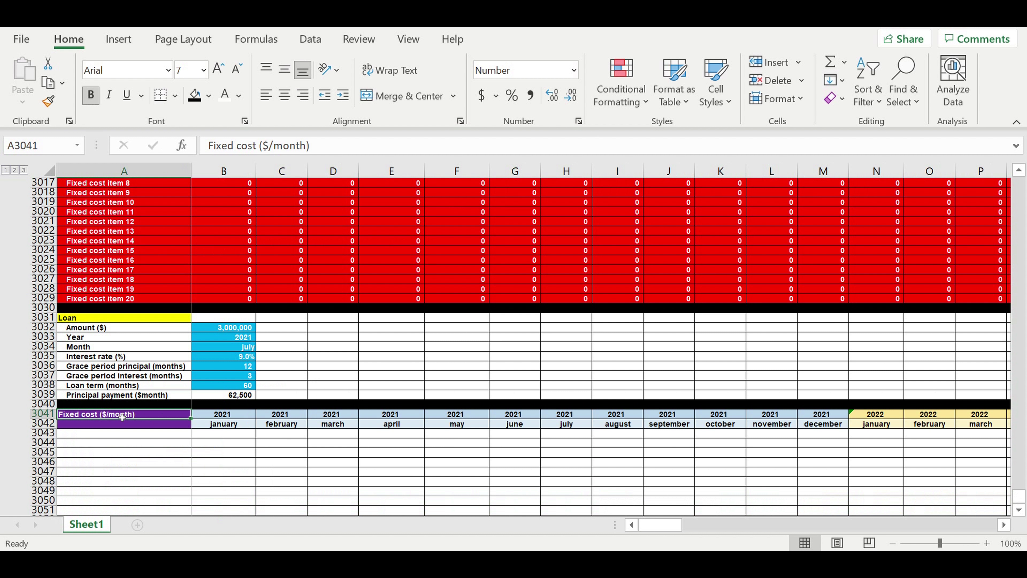
Step: Label A3041 'Loan time line' and format A3041:A3042 with gold fill and black text
text(Loan time line)
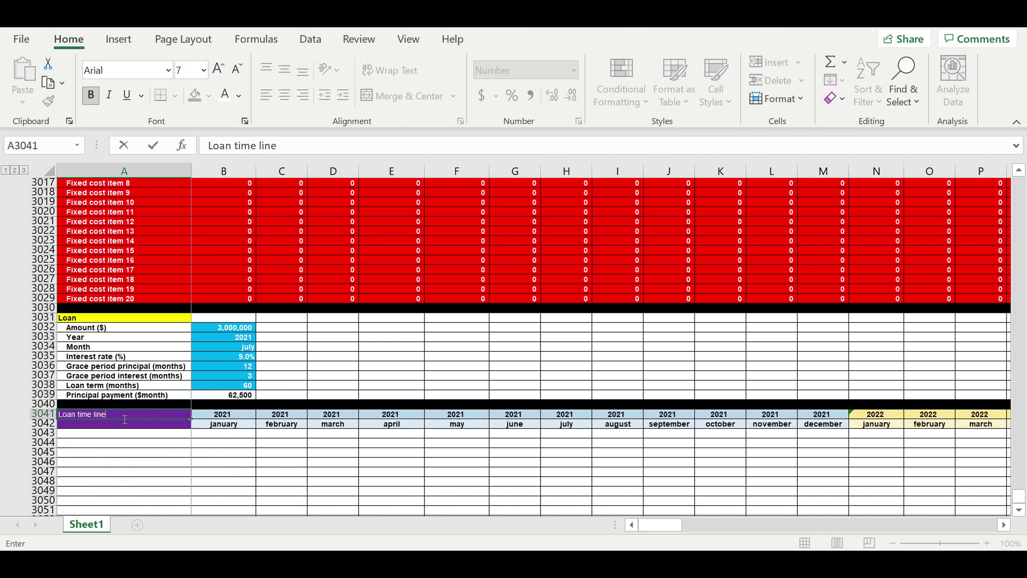
key(Return)
drag(122, 417, 122, 423)
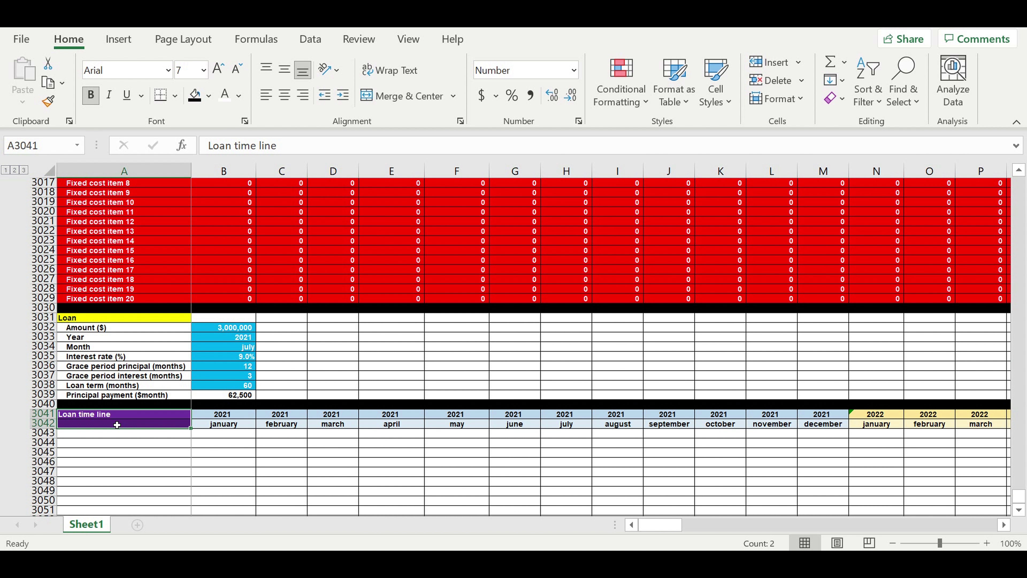
click(209, 96)
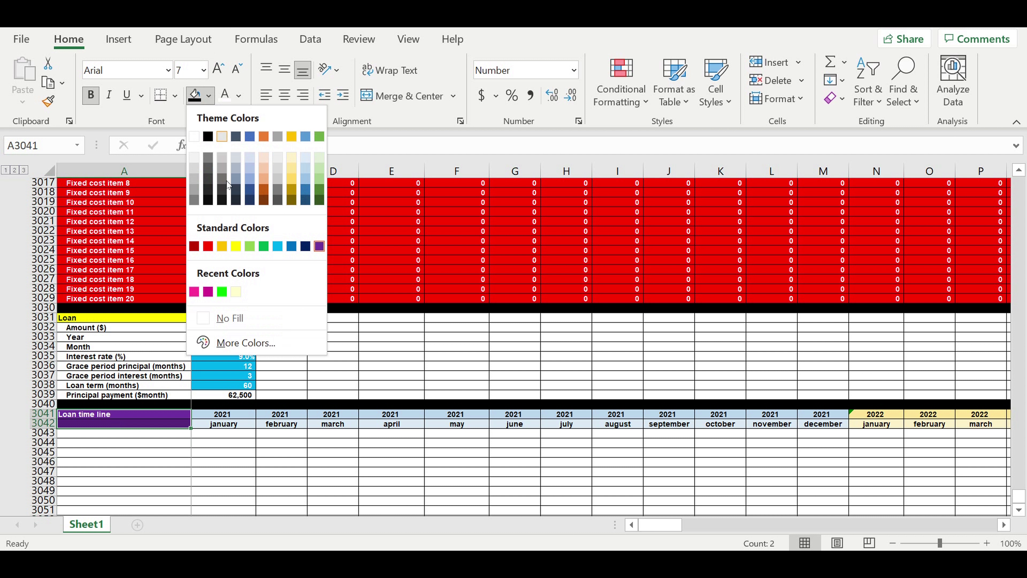
click(222, 246)
click(238, 96)
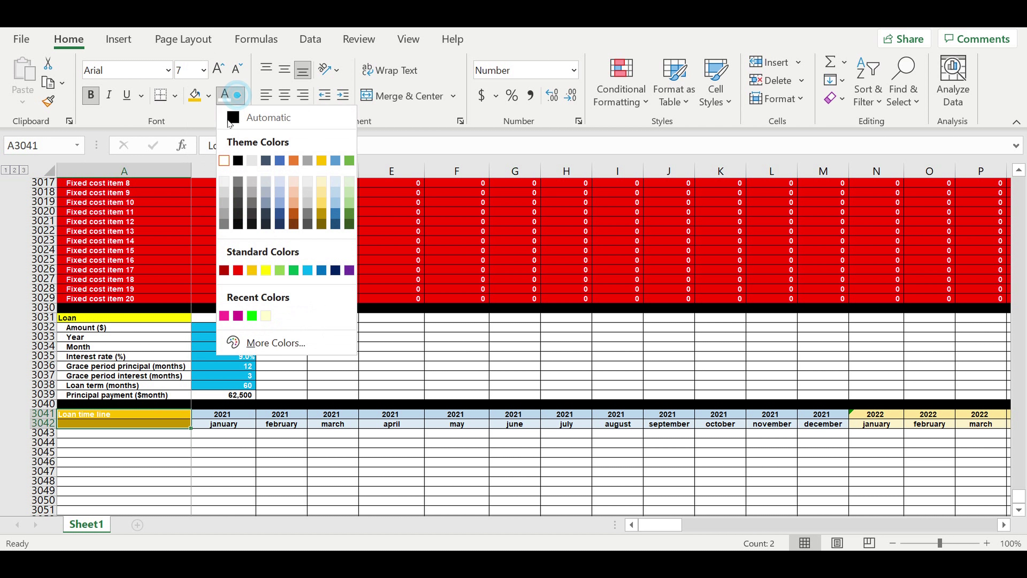
click(232, 120)
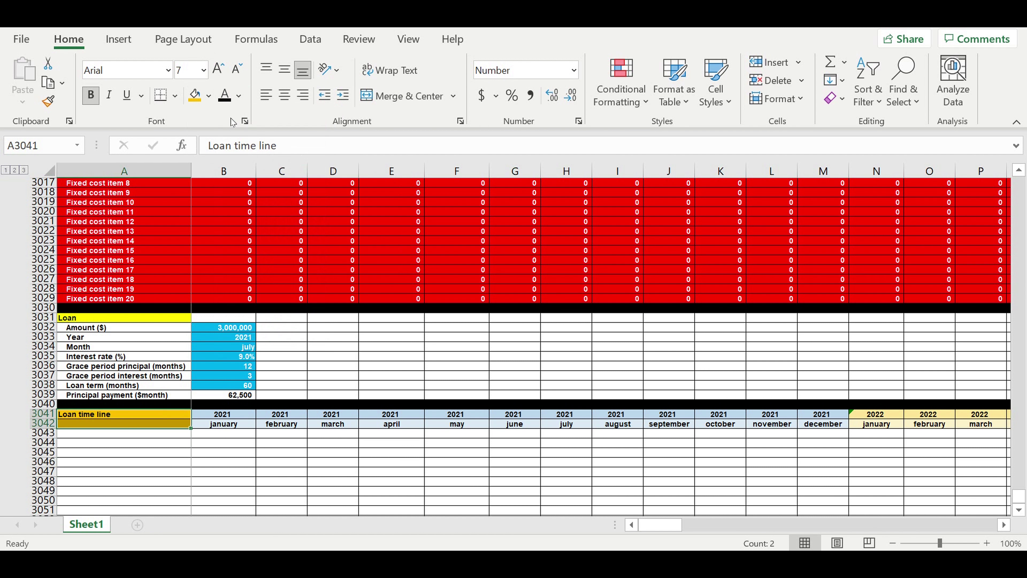
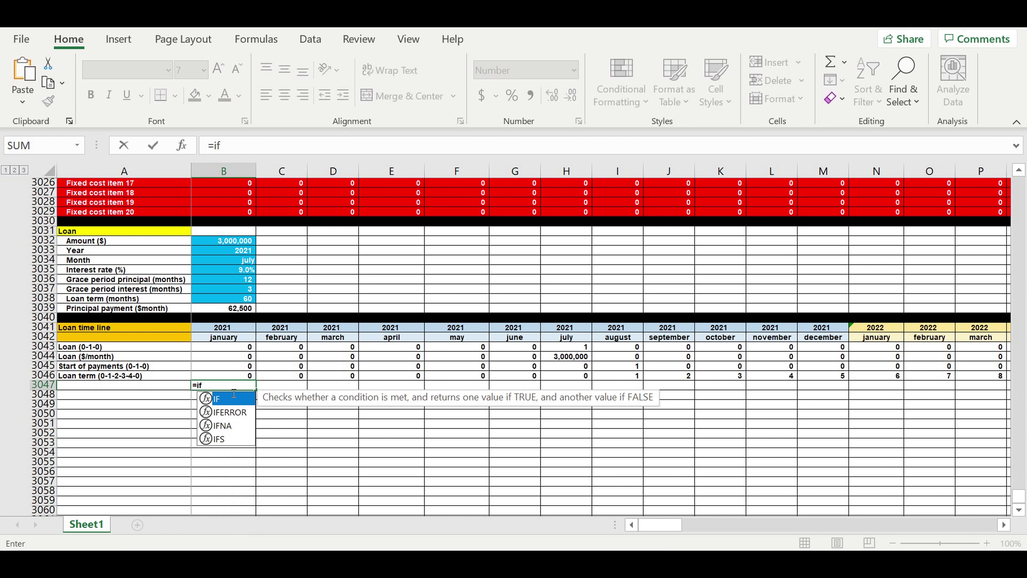
Step: Start B3047's IF(AND( condition, testing the absolute reference $B$3036=0
text((and)
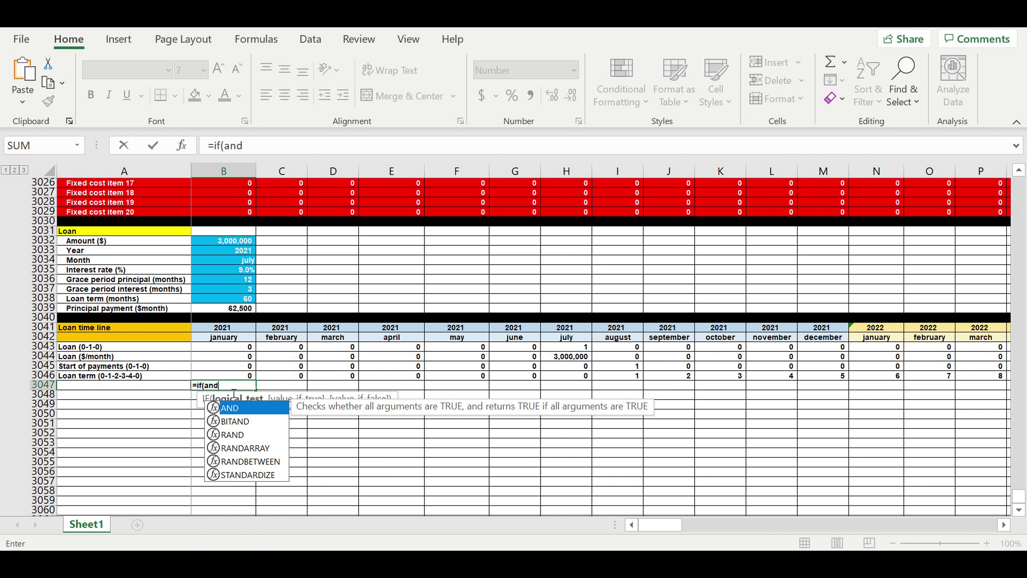
text(()
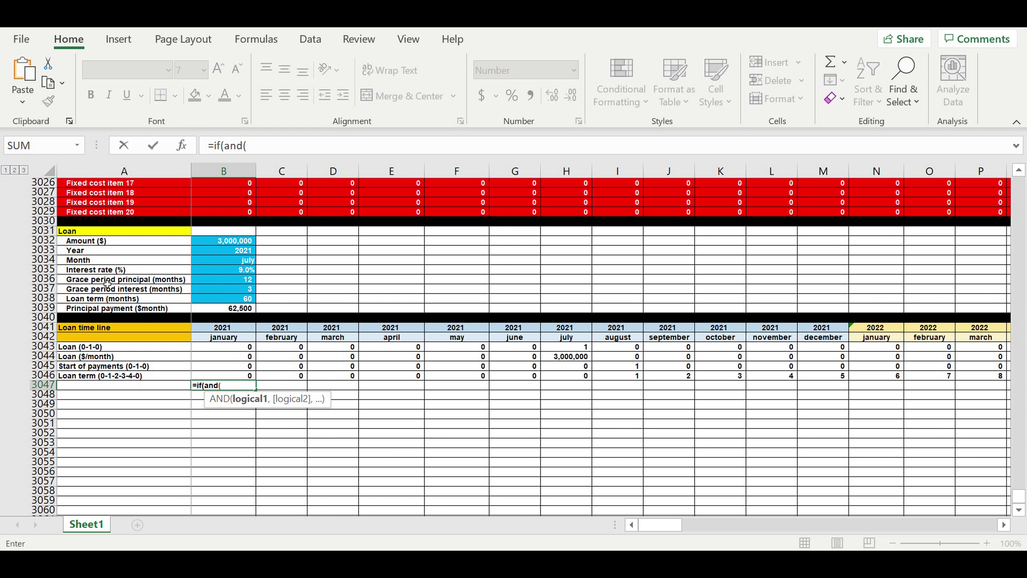
click(235, 281)
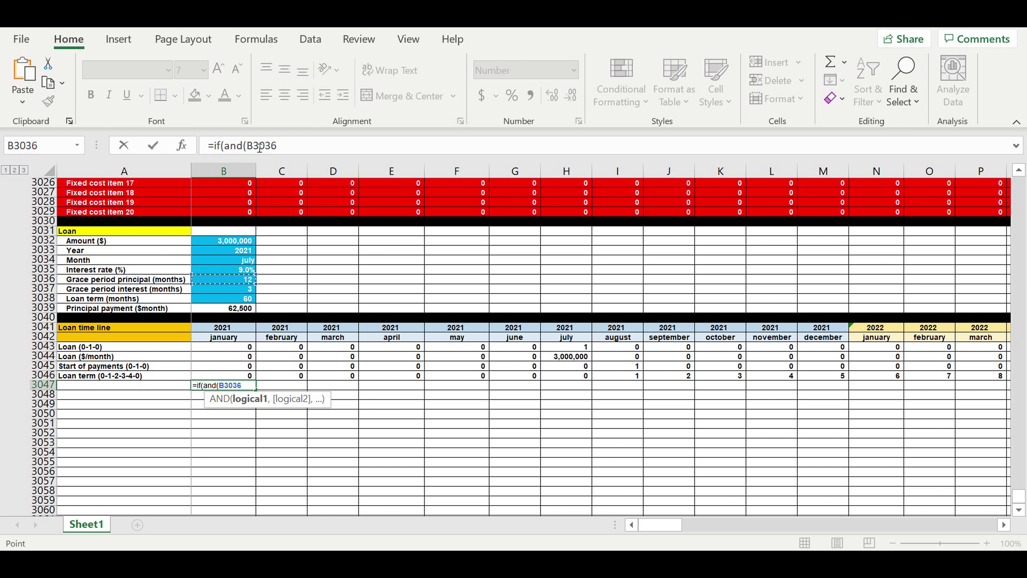
click(248, 147)
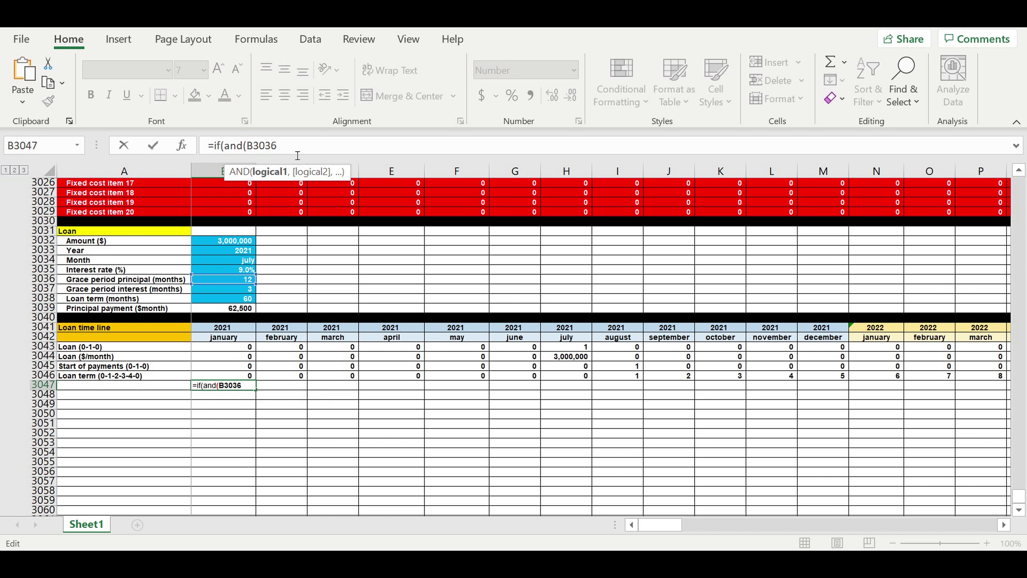
text($)
click(279, 147)
text($)
click(300, 146)
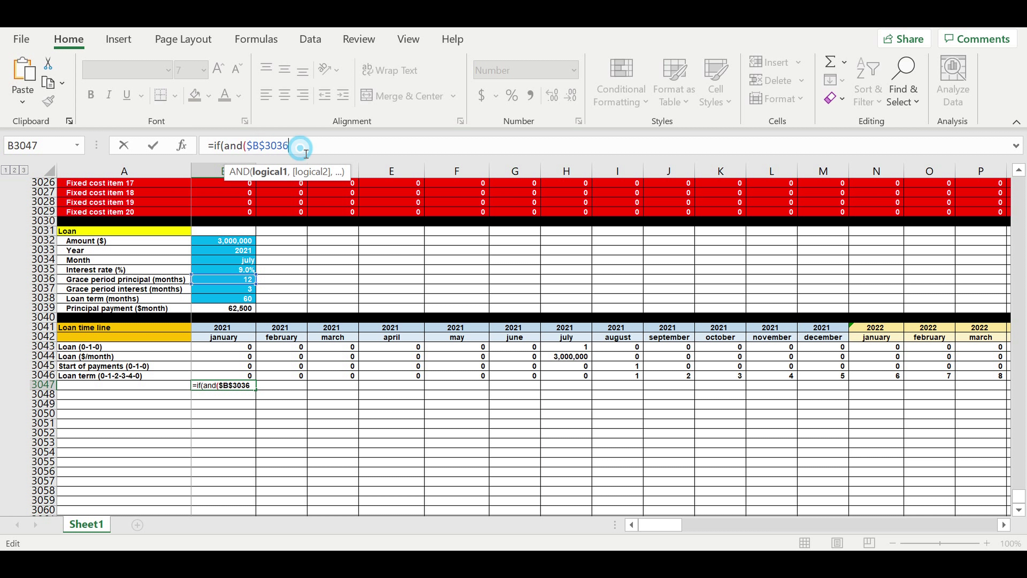
text(=0,)
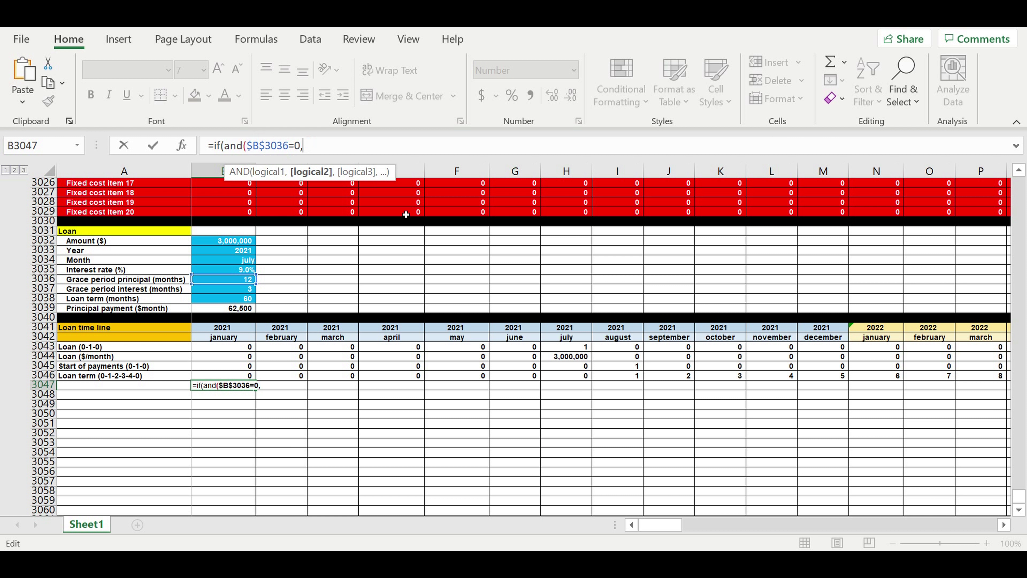
Step: Add the B3046>0 condition with $B$3039 as the true result, then begin a nested IF(AND(
click(222, 378)
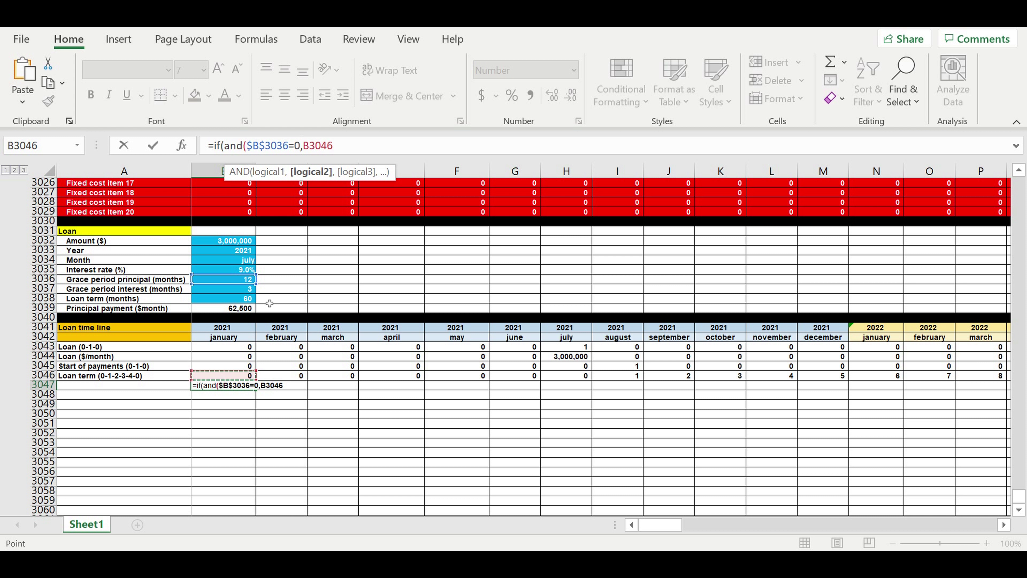
text(>0),)
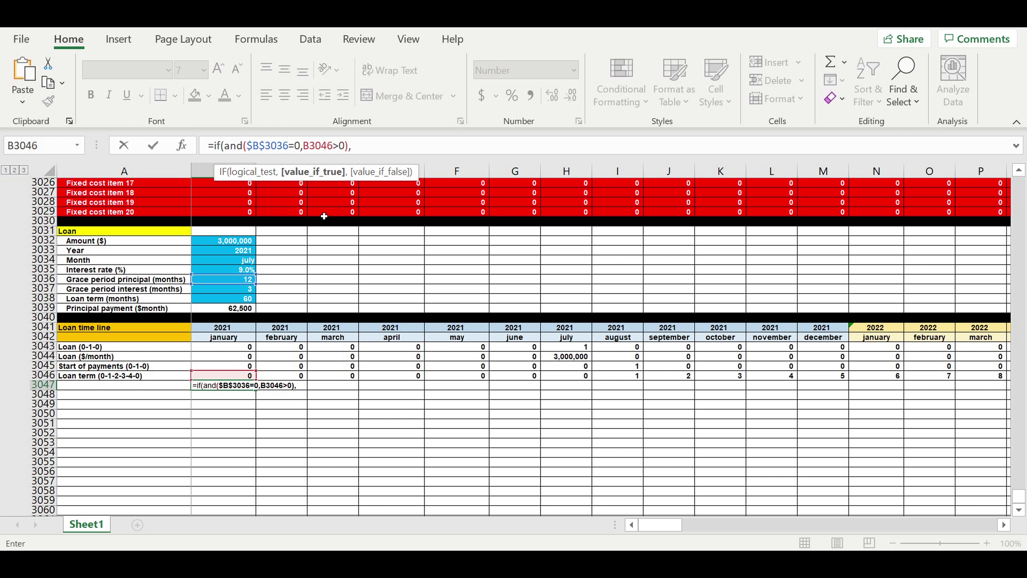
click(223, 312)
click(351, 145)
text($B$3039)
click(361, 144)
text($B$3039)
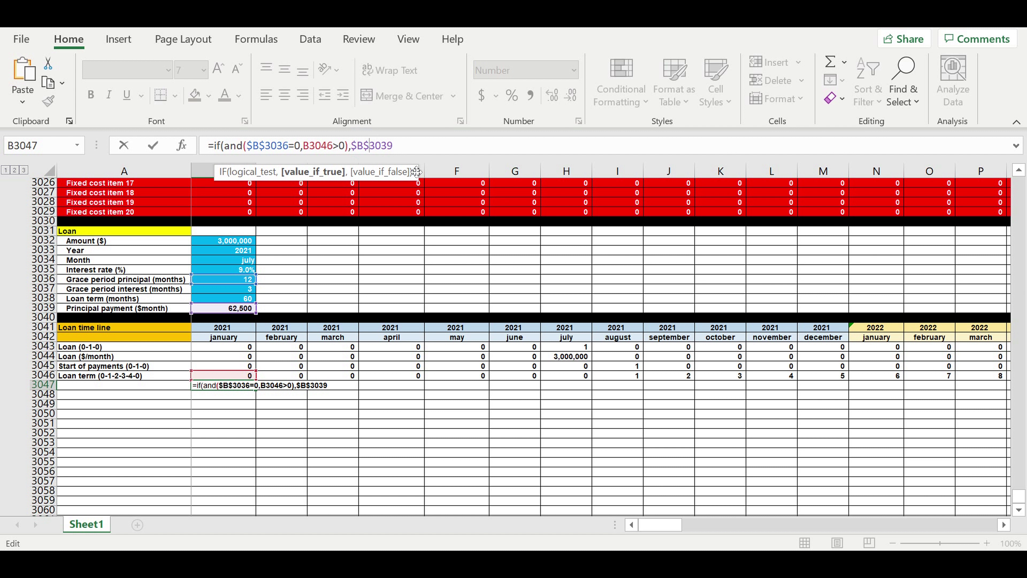
click(420, 152)
text(,)
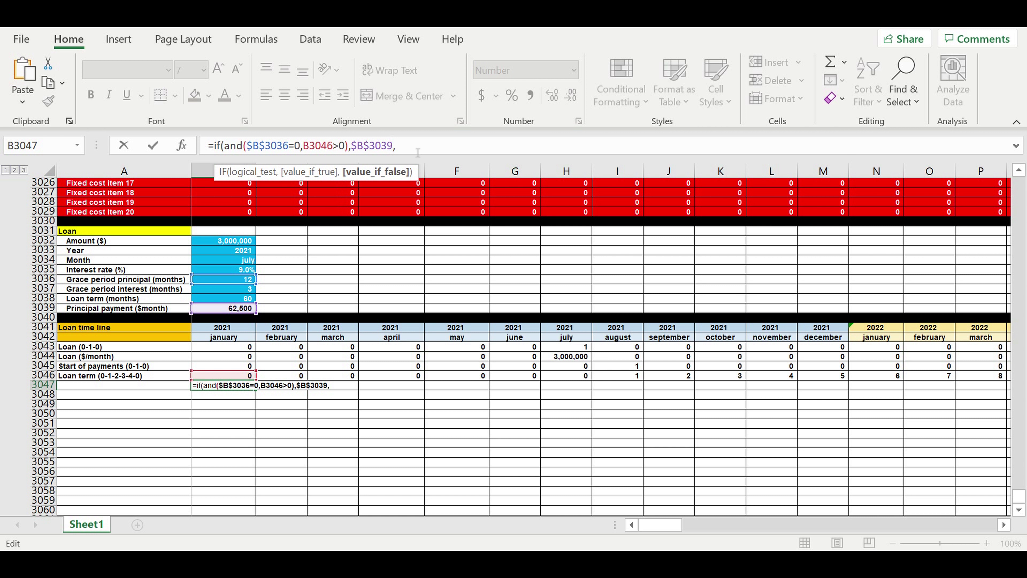
text(if)
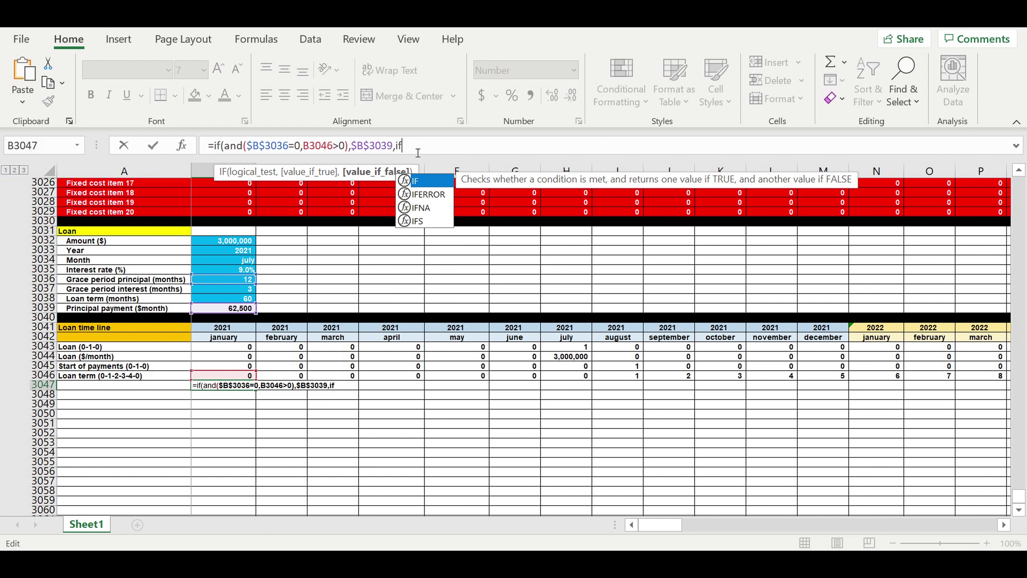
text((and()
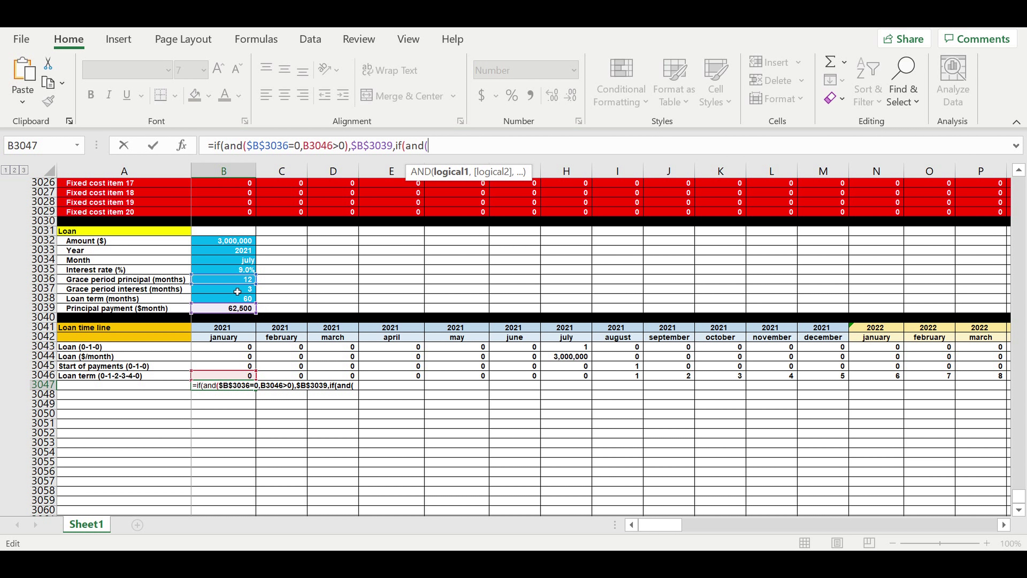
Step: Add $B$3036>0 as the nested AND's first condition
click(226, 282)
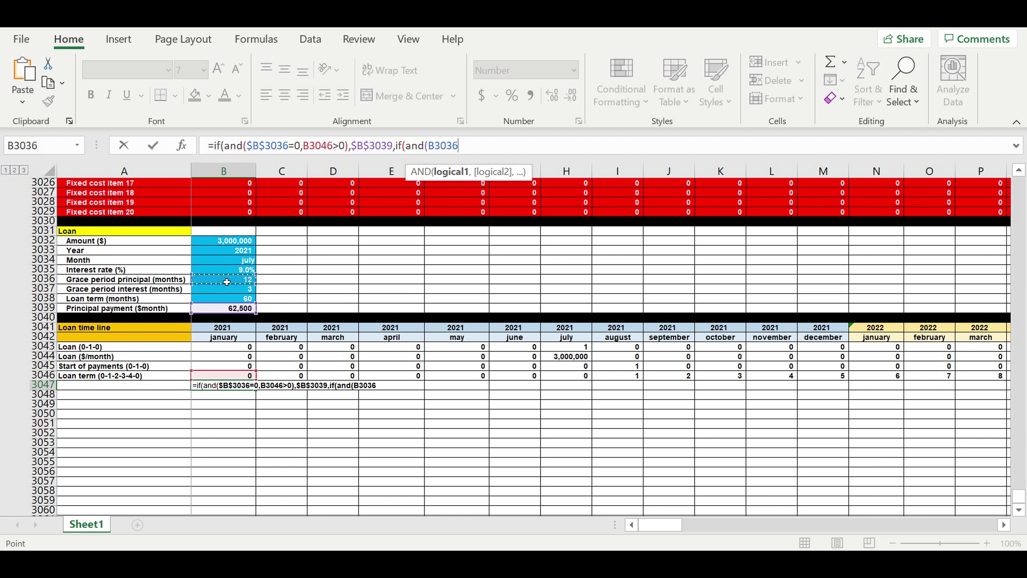
text(>0)
click(437, 146)
text($)
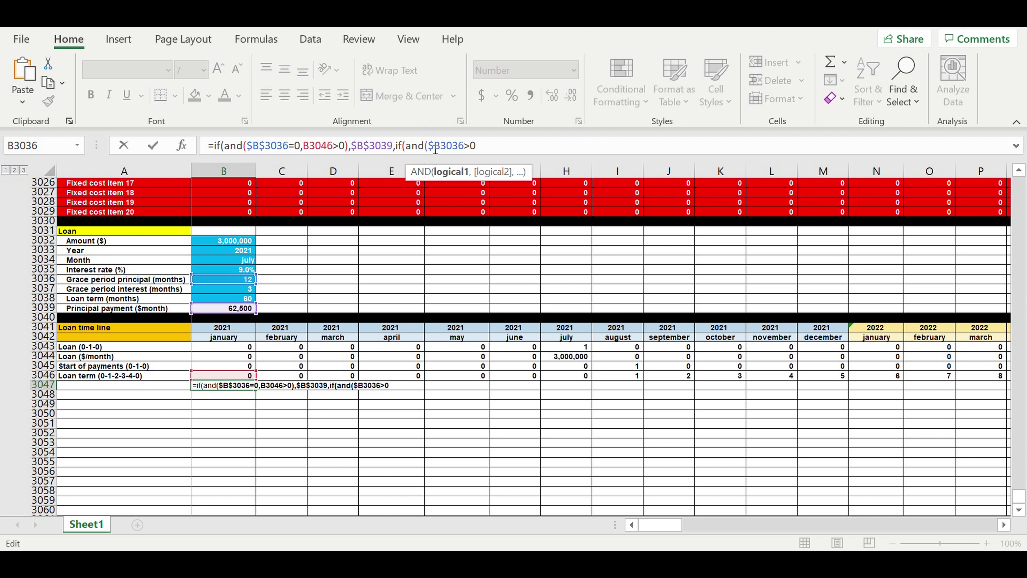
click(440, 147)
text($)
click(497, 150)
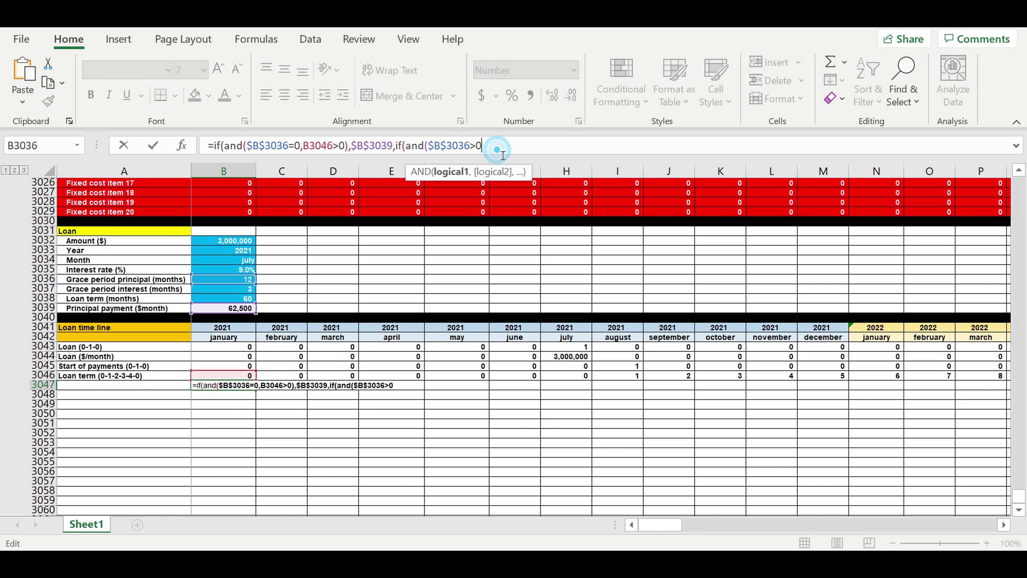
text(,)
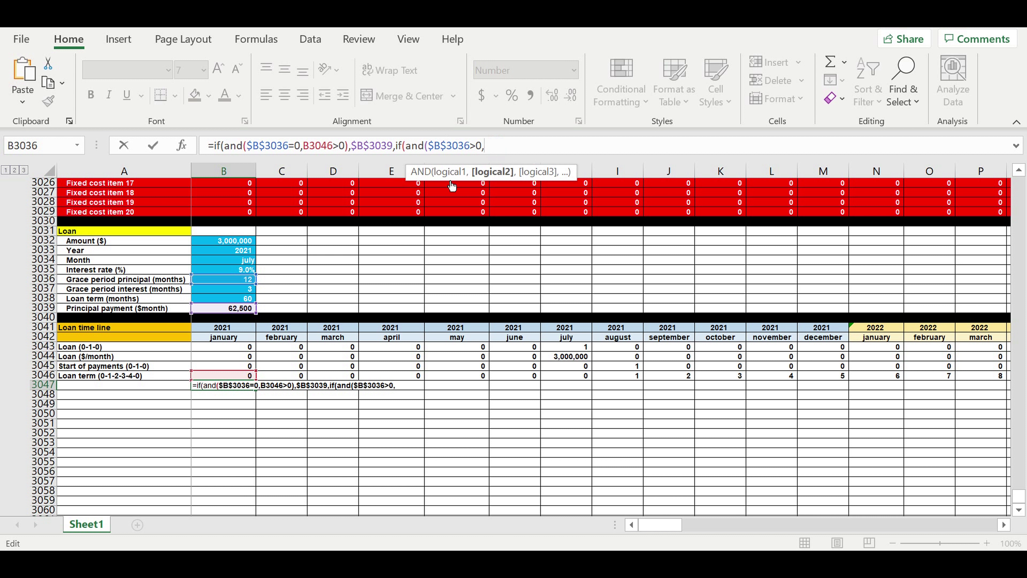
Step: Add the conditions B3046>0 and B3046>$B$3036 to the nested AND
click(222, 377)
text(>0)
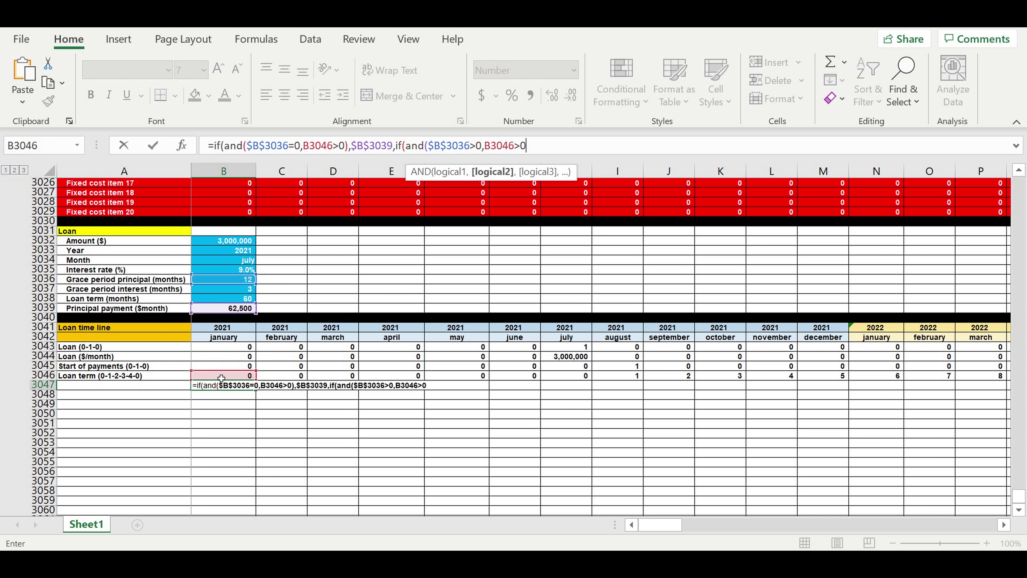
text(,)
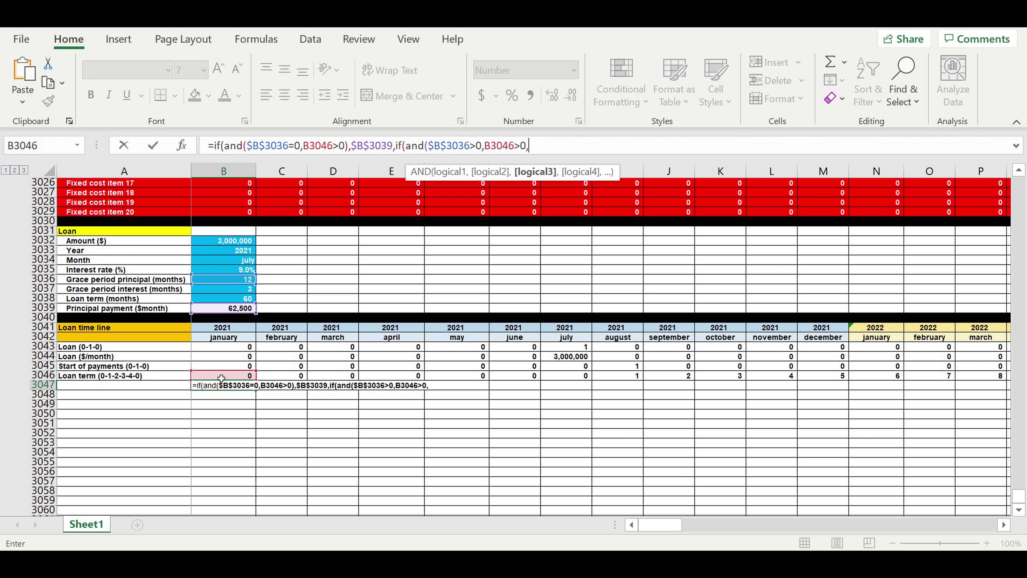
click(221, 378)
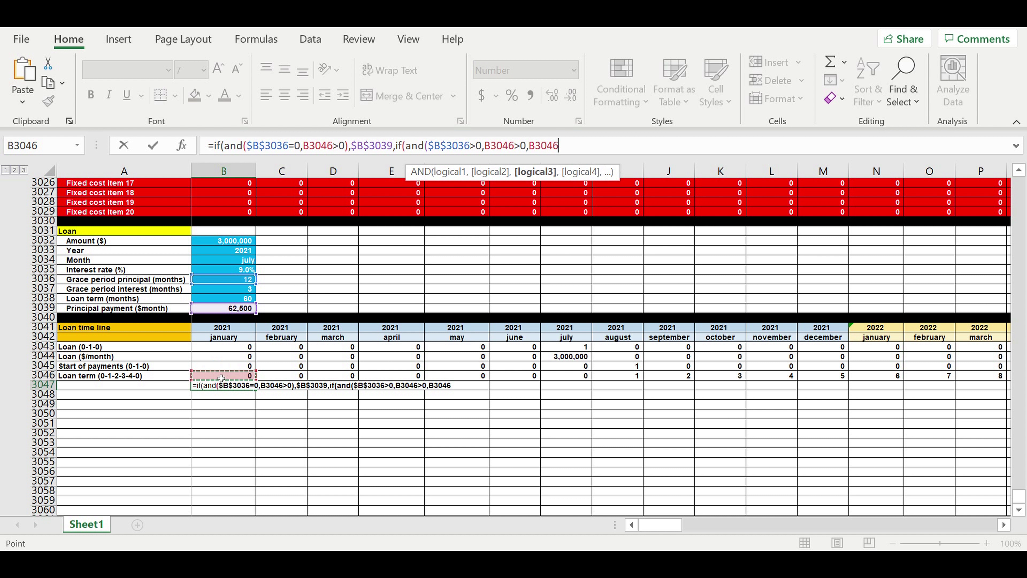
text(>)
click(218, 282)
click(566, 147)
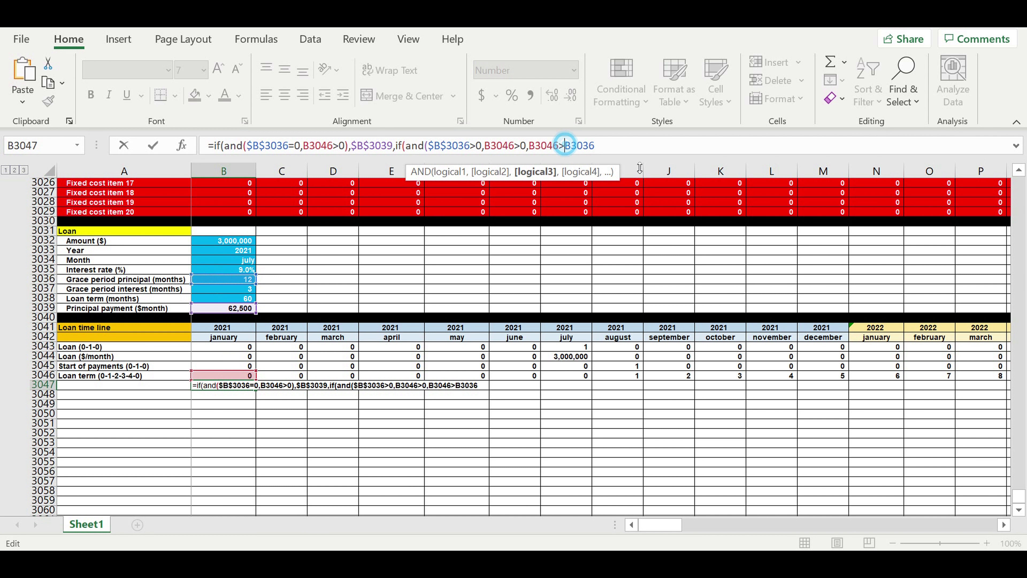
text($)
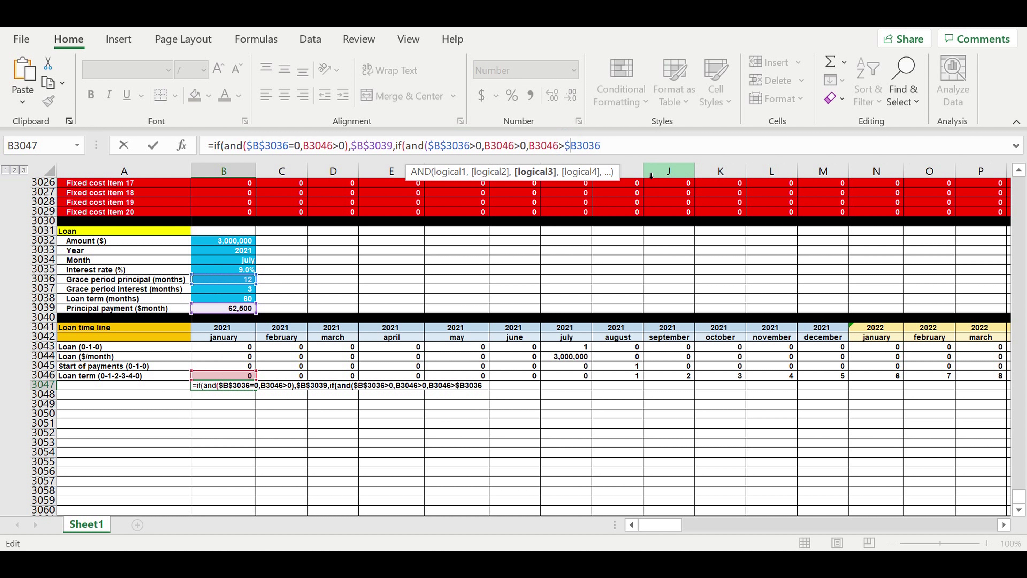
click(579, 146)
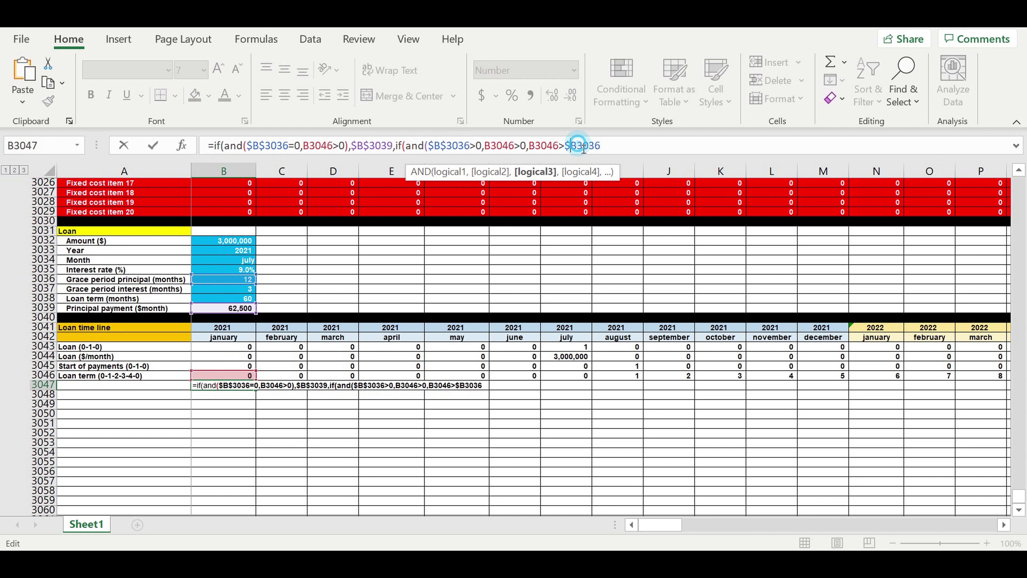
text($)
click(606, 147)
text())
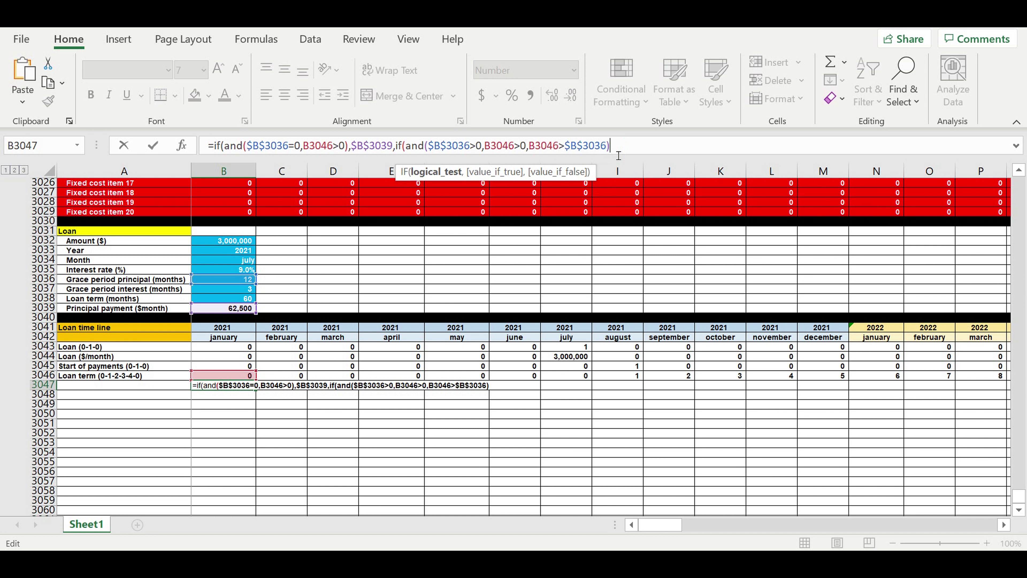
text(,)
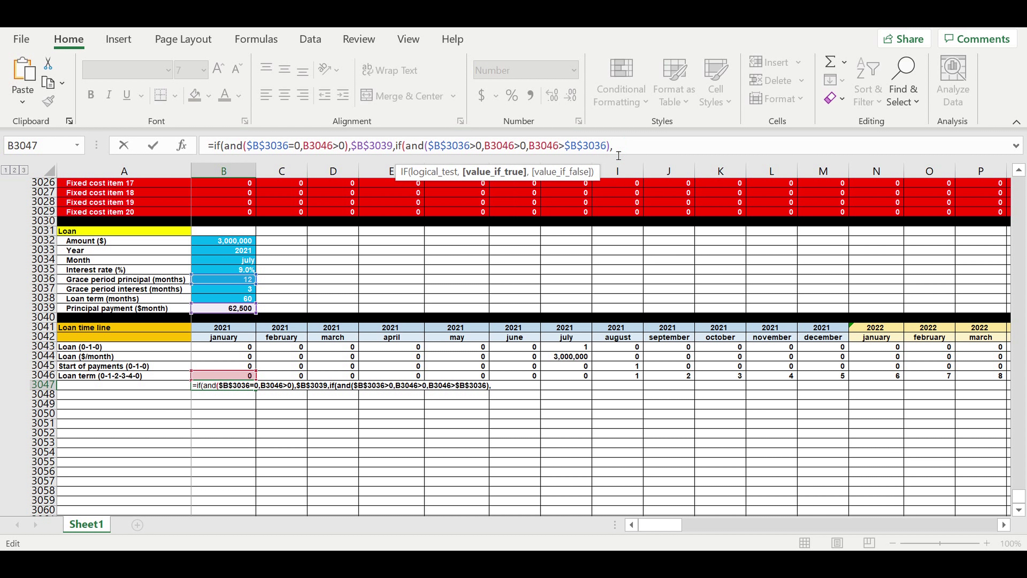
Step: Make $B$3039 the nested result with 0 otherwise, closing the parentheses
click(227, 309)
click(671, 152)
key(Left)
key(Left)
key(Left)
key(Left)
key(Left)
text($B)
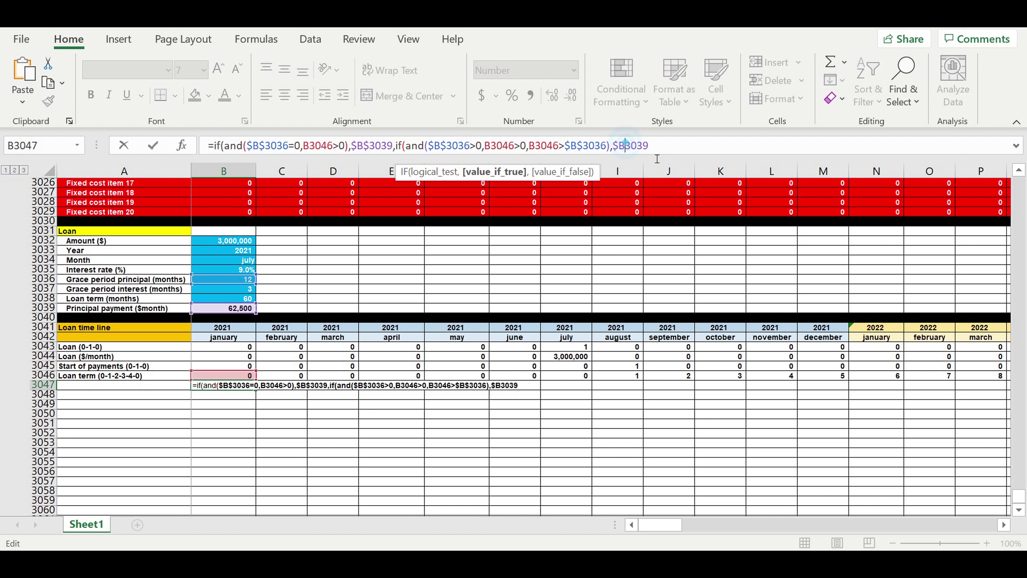
text($3039,)
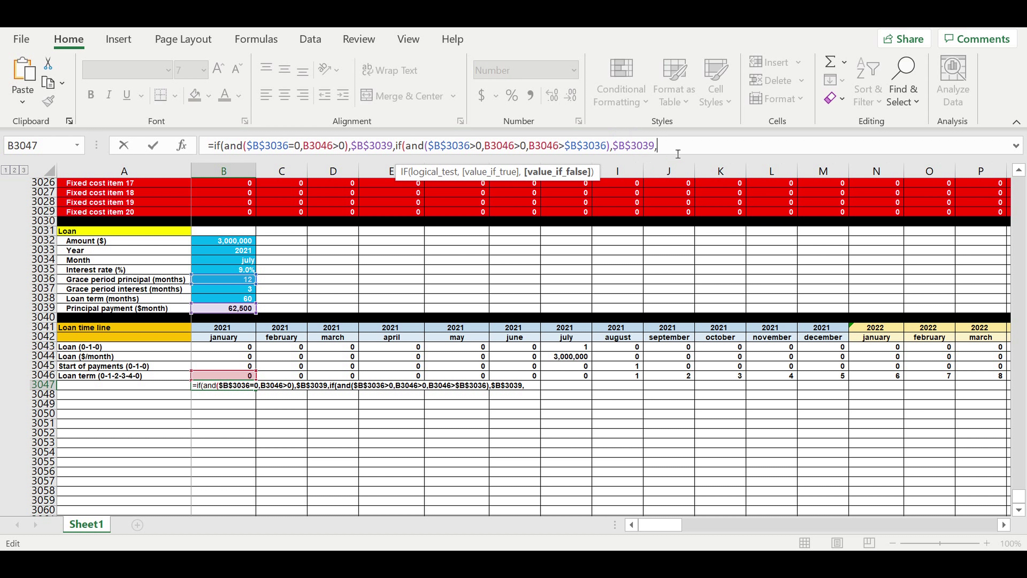
text(0))))
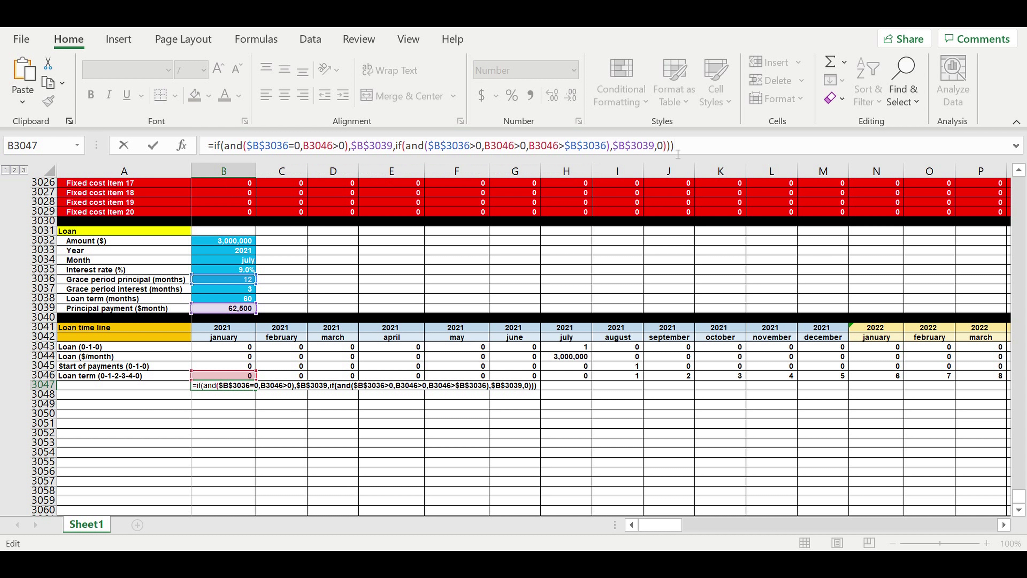
click(630, 149)
Step: Correct the closing parentheses and commit the B3047 principal-payment formula
click(689, 146)
key(BackSpace)
key(BackSpace)
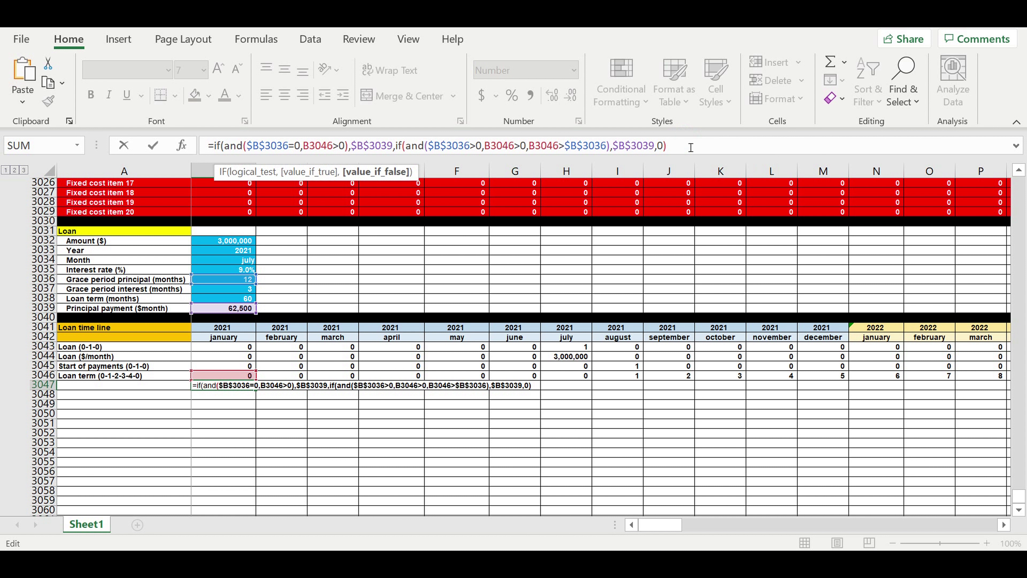
text())
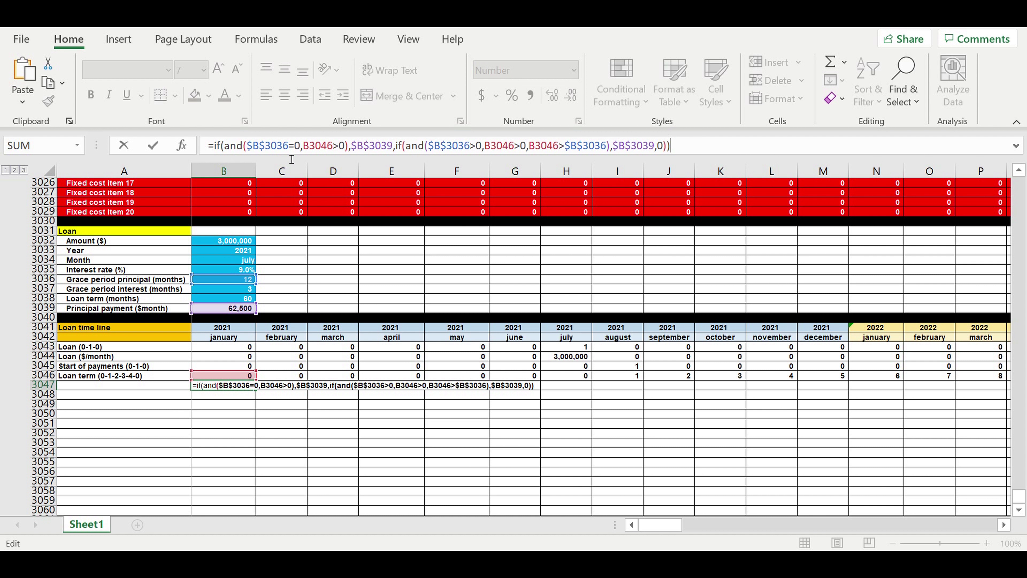
click(289, 147)
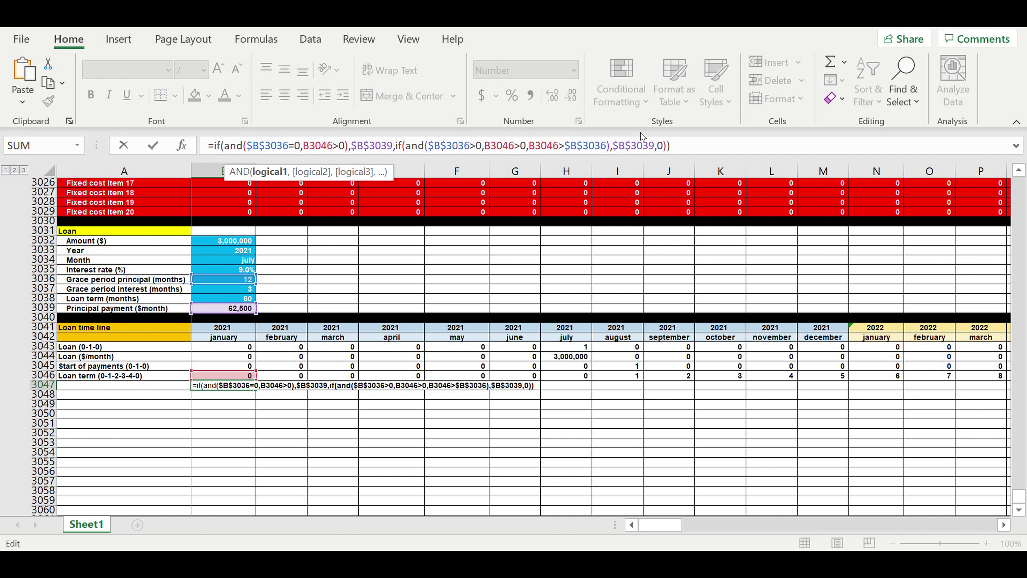
key(Return)
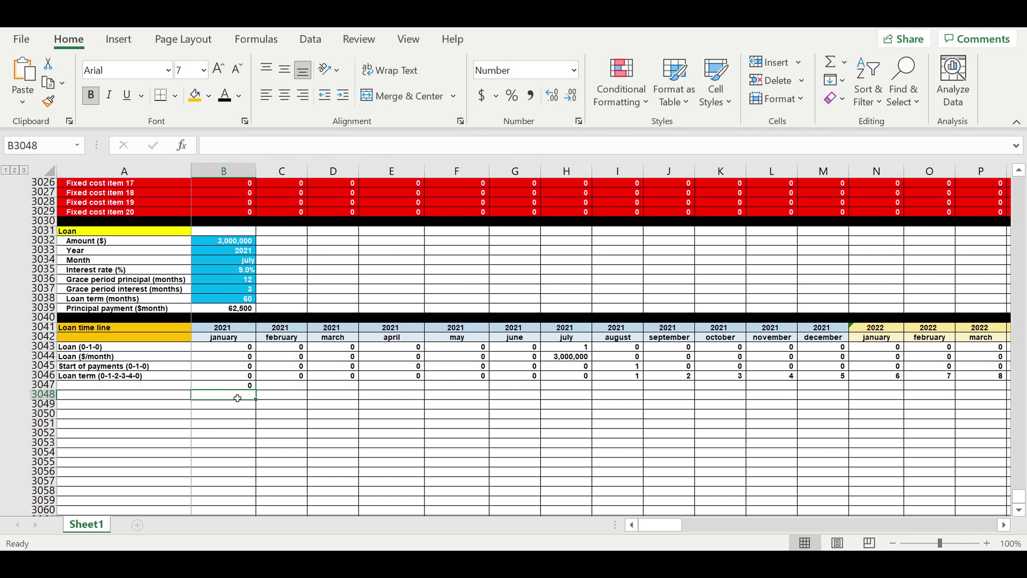
click(248, 385)
Step: Fill B3047's formula right to column N and label A3047 'Principal payments ($month)'
drag(256, 390, 906, 396)
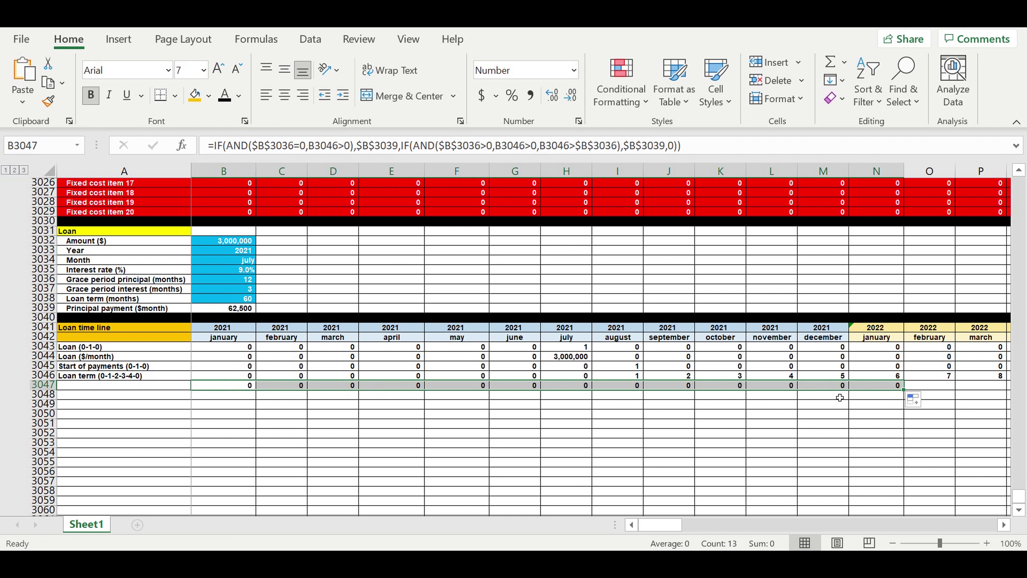
click(282, 404)
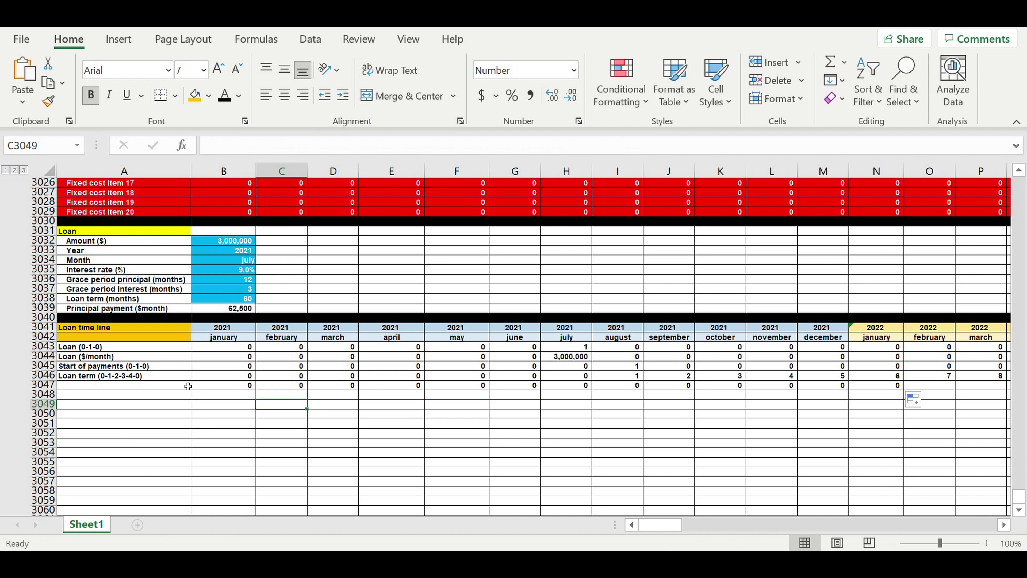
click(174, 388)
text(Principal payme)
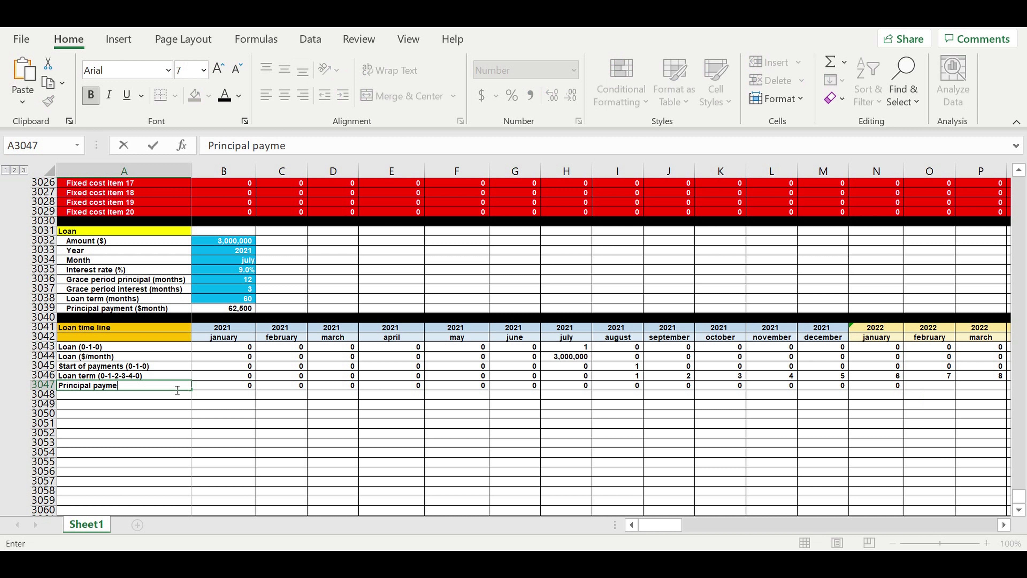
text(nts ($mon)
text(th))
key(Return)
scroll(566, 364, right, 5)
drag(579, 376, 799, 378)
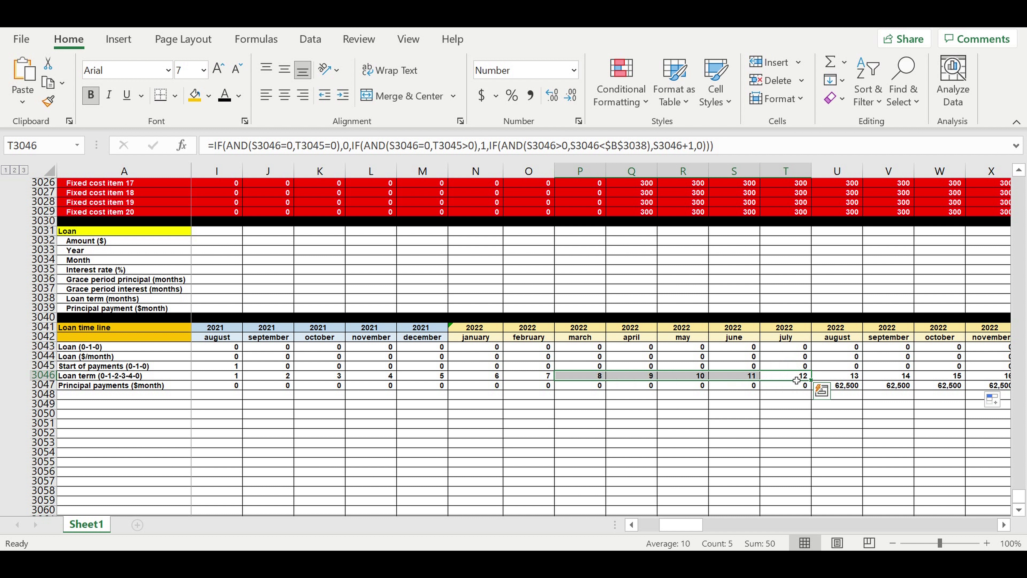
Step: Extend the row 3047 principal formula across the remaining timeline columns through late 2025
drag(849, 389, 1025, 391)
drag(793, 526, 750, 526)
drag(575, 530, 558, 528)
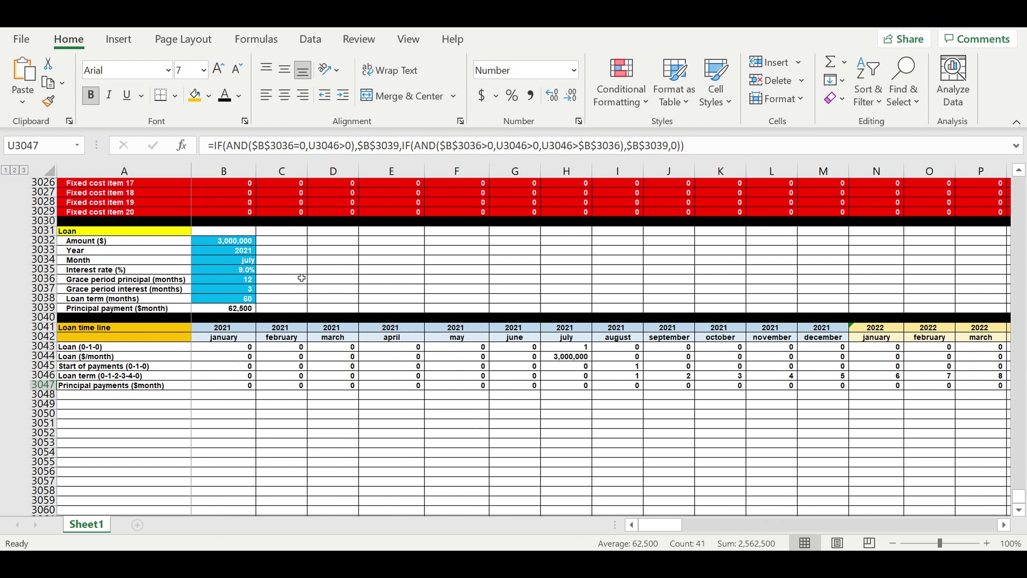
Step: Try a 3-month principal grace period in B3036 and check the recalculated principal payments
click(227, 280)
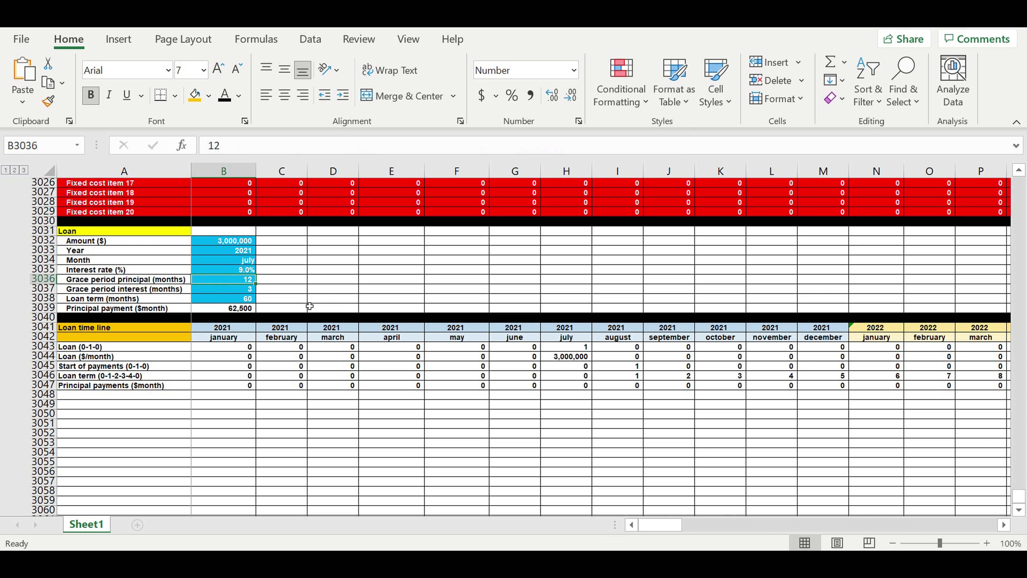
text(3)
key(Return)
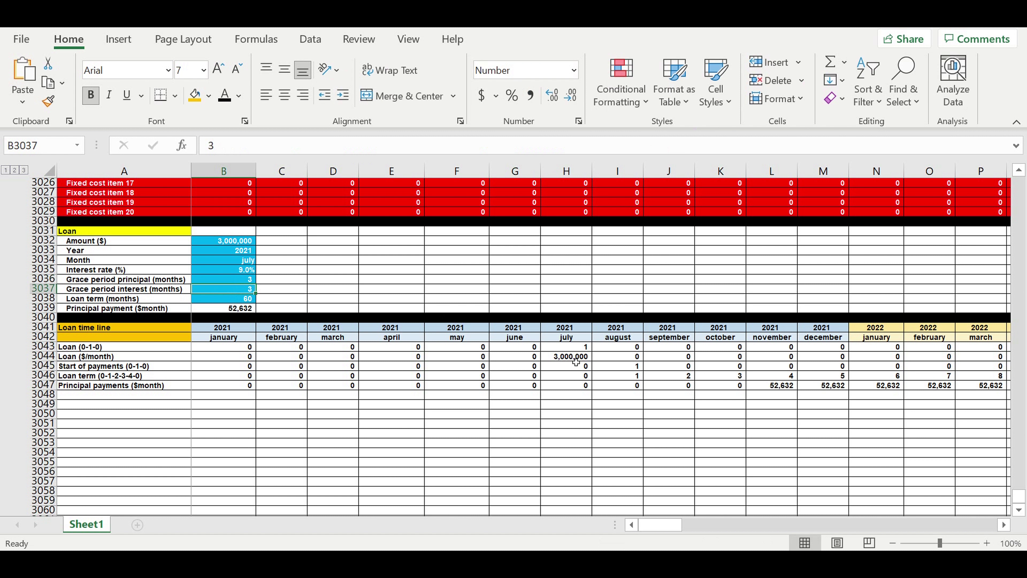
drag(616, 387, 712, 386)
drag(776, 386, 883, 387)
Step: Move the grace value into the interest grace cell and check the 50,000 payments from August 2021
click(245, 280)
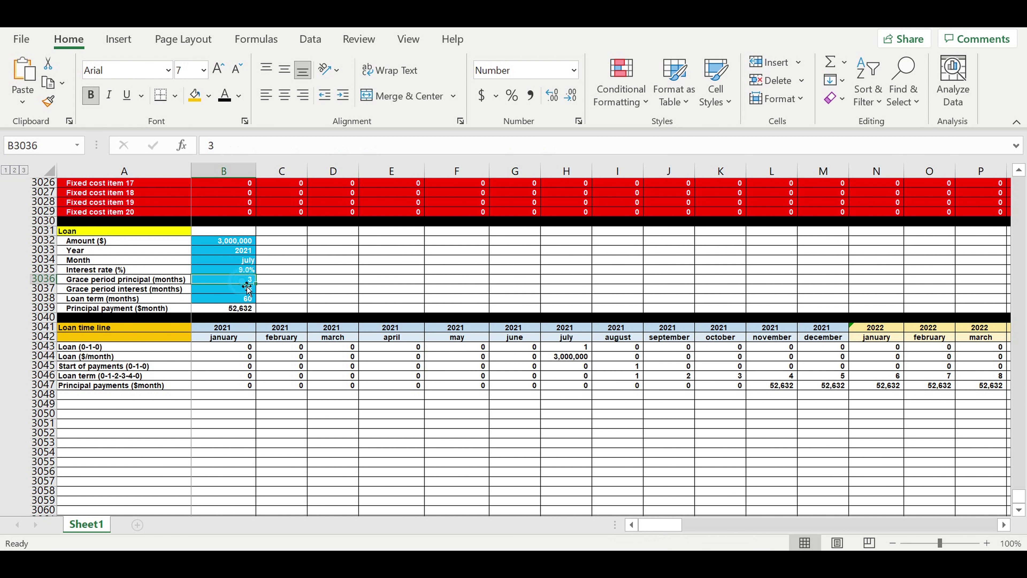
drag(247, 286, 246, 293)
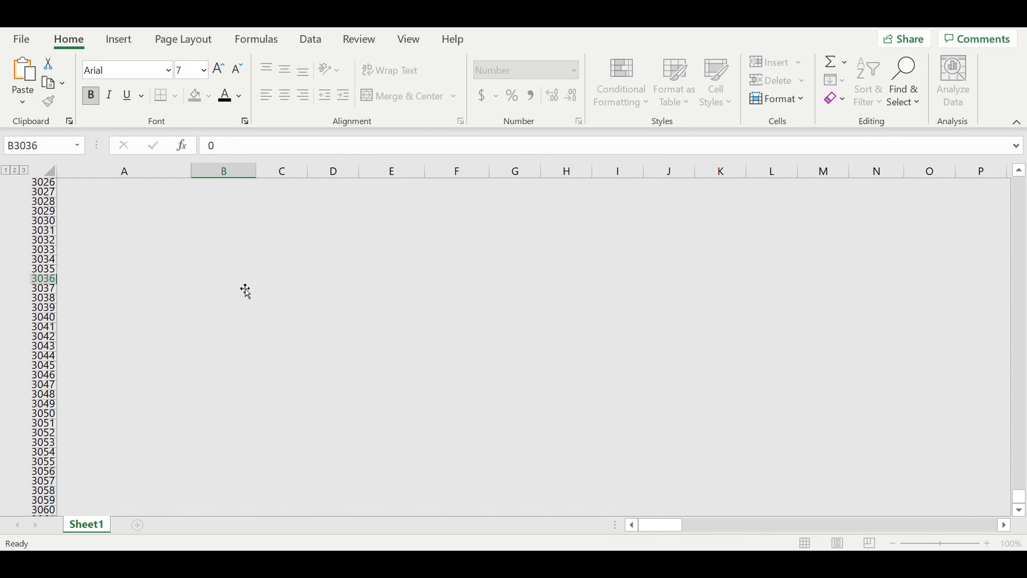
click(651, 415)
drag(621, 385, 916, 386)
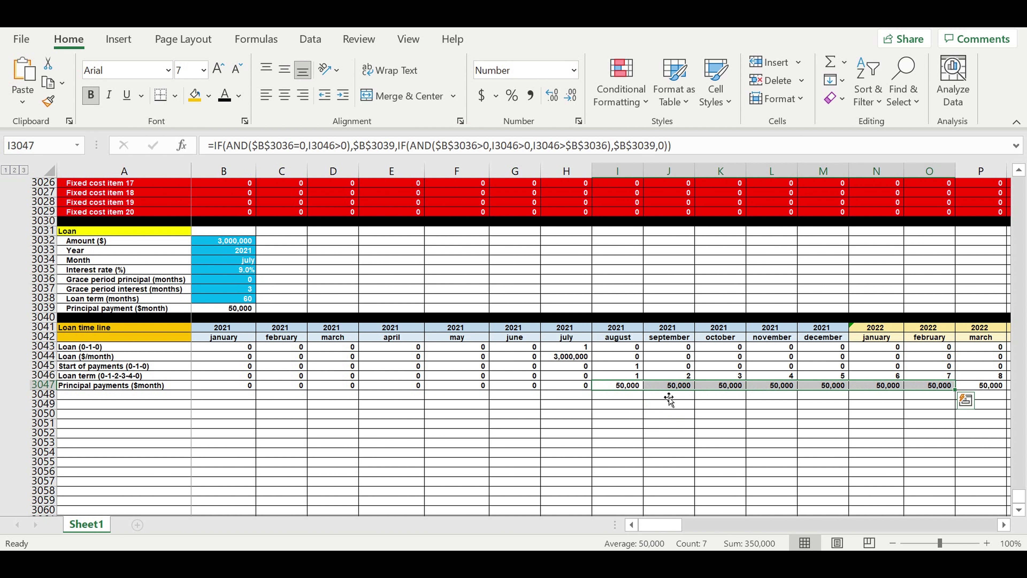
click(635, 378)
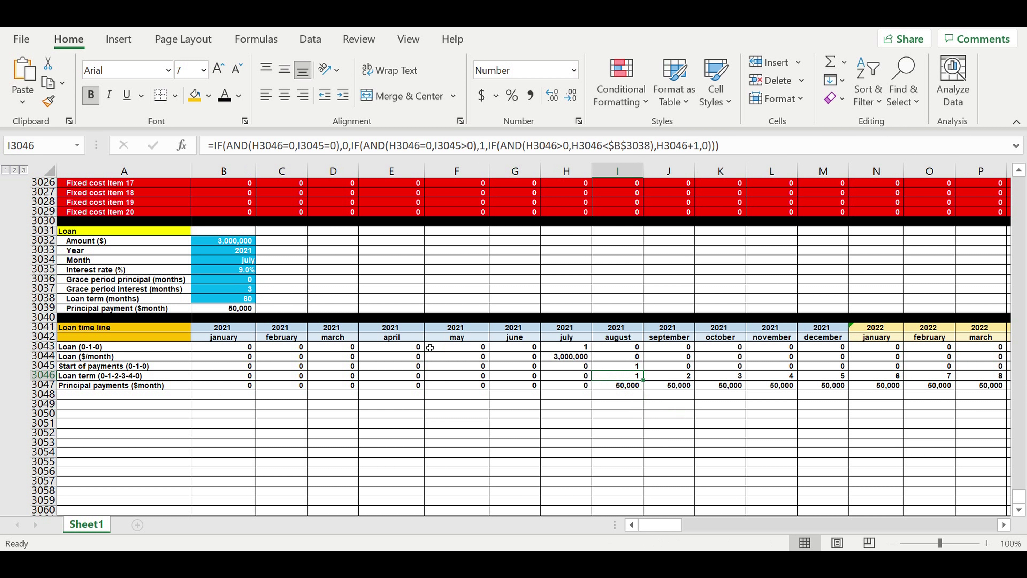
Step: Set the principal grace period in B3036 to 4 months
click(236, 283)
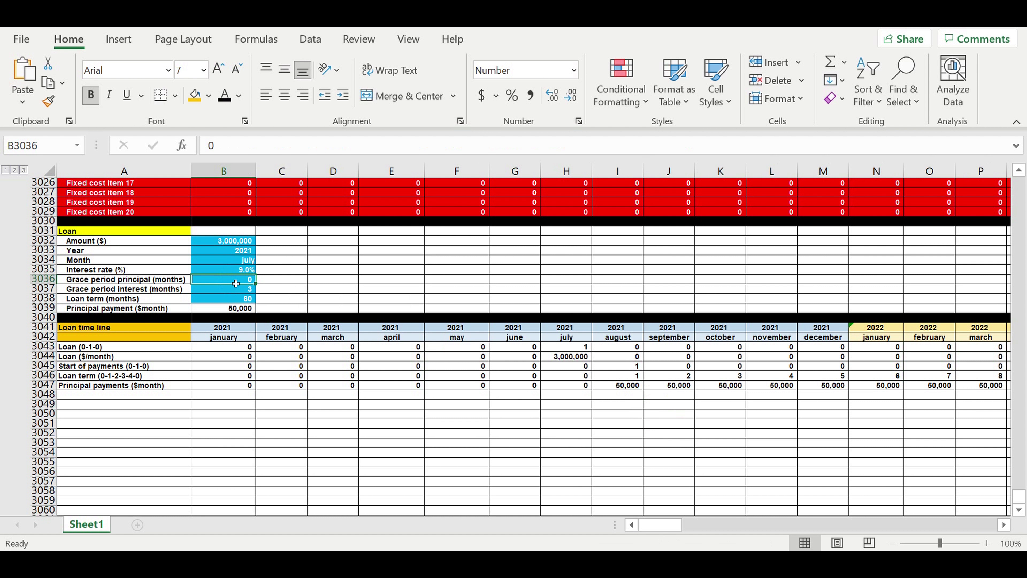
text(4)
key(Return)
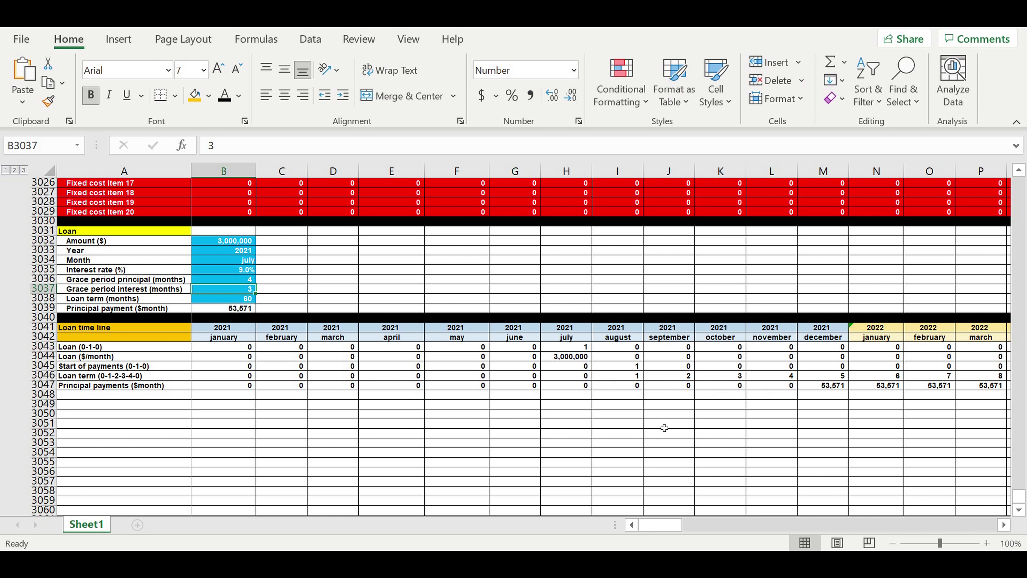
click(664, 424)
click(554, 424)
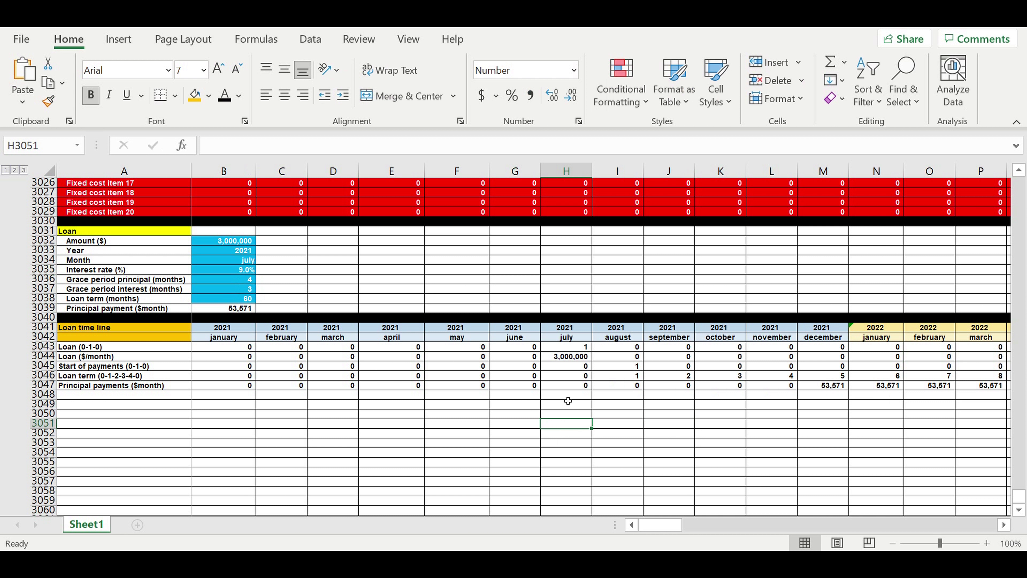
Step: Review the July principal and loan amount formulas and the recalculated timeline values
click(561, 383)
click(569, 386)
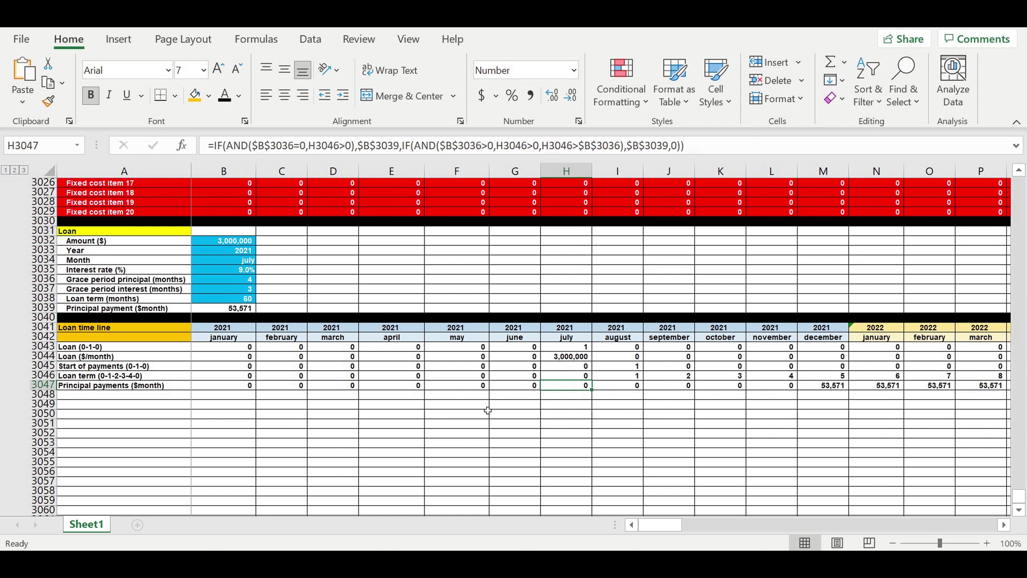
click(573, 360)
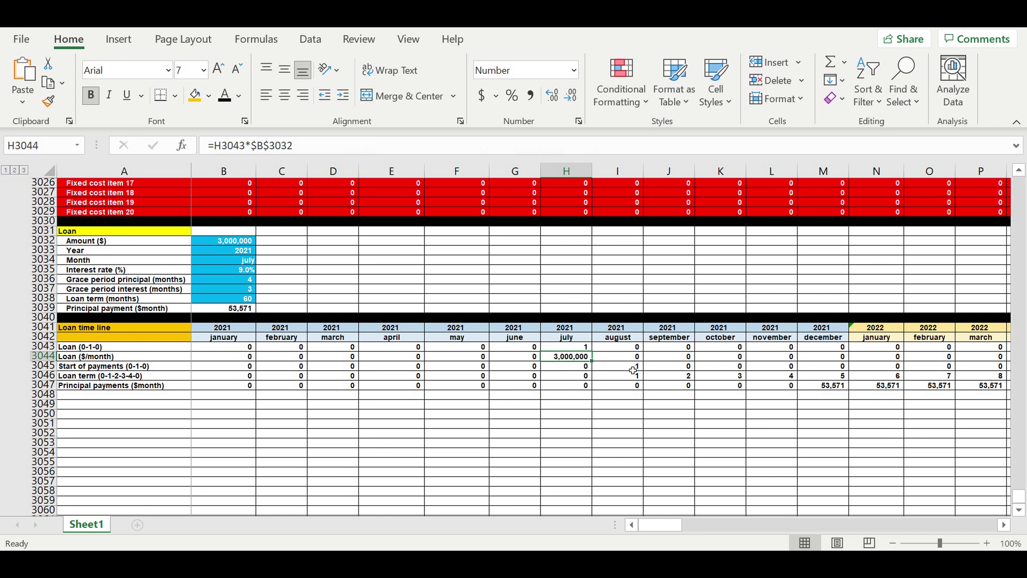
drag(625, 366, 683, 376)
drag(784, 378, 890, 386)
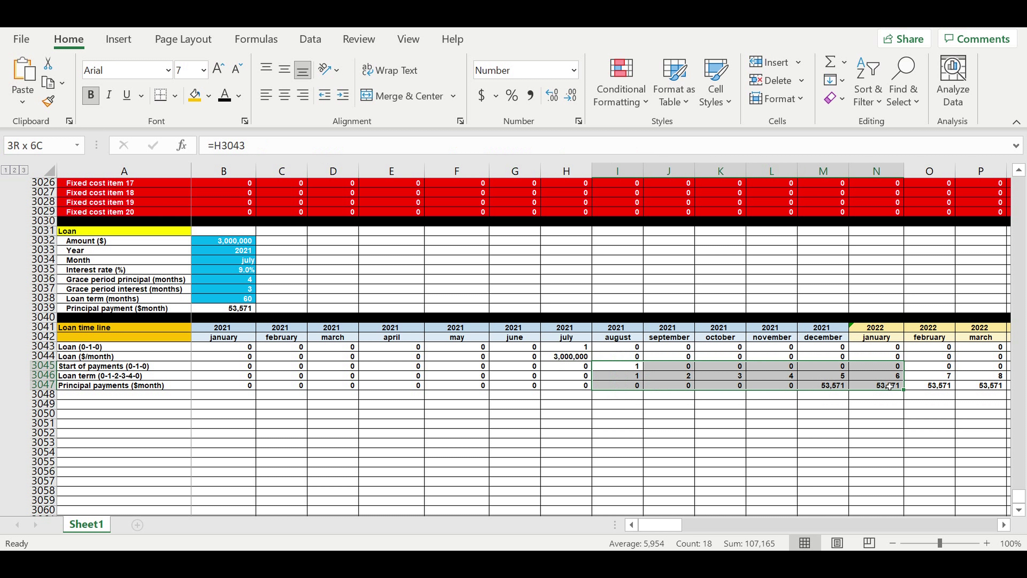
click(94, 398)
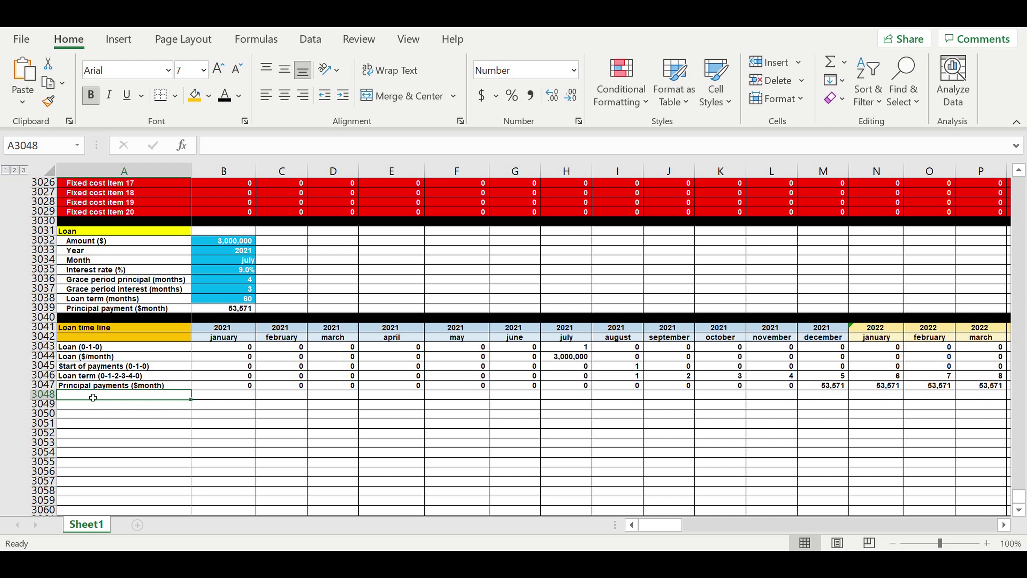
Step: Label A3048 'Amount of dept ($/moment)' and start a formula in B3048
text(Amount)
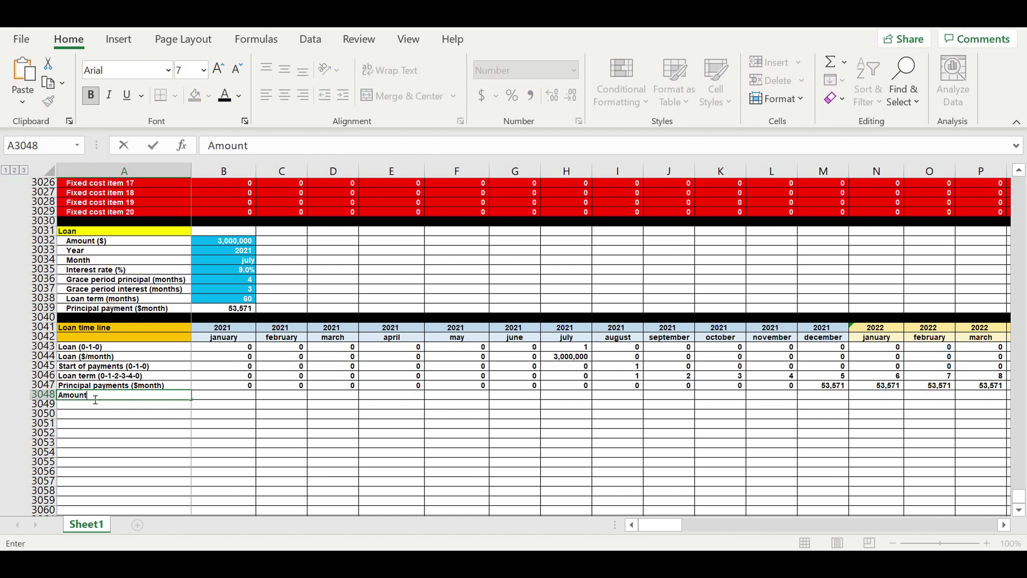
text( of dept ($/moment)
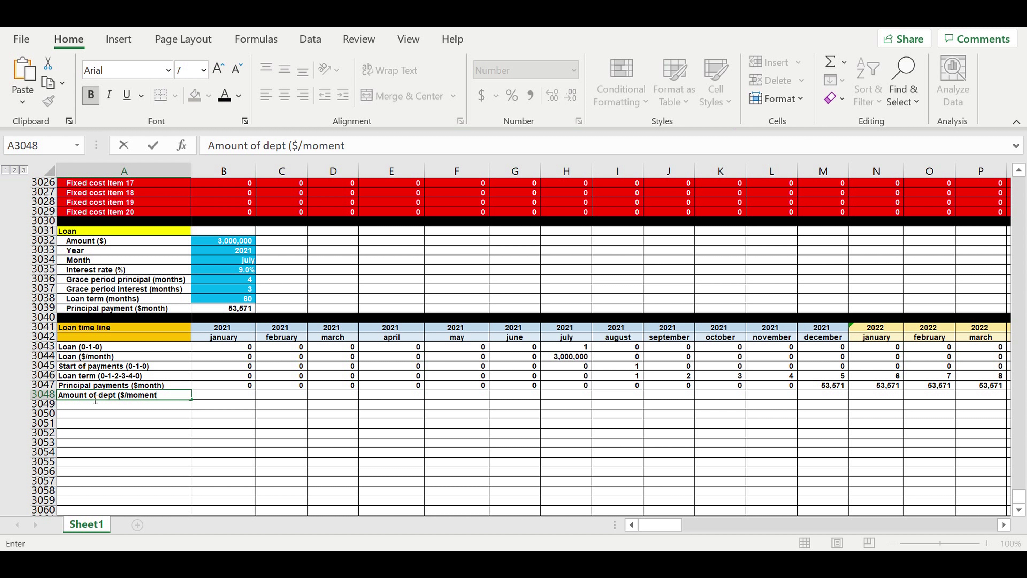
key(Return)
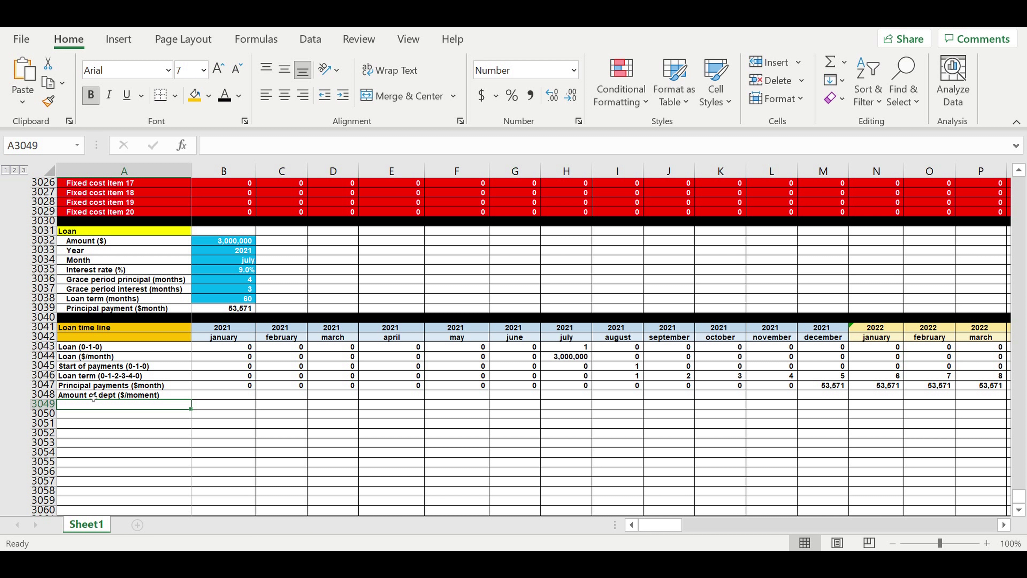
key(Up)
key(Right)
text(=)
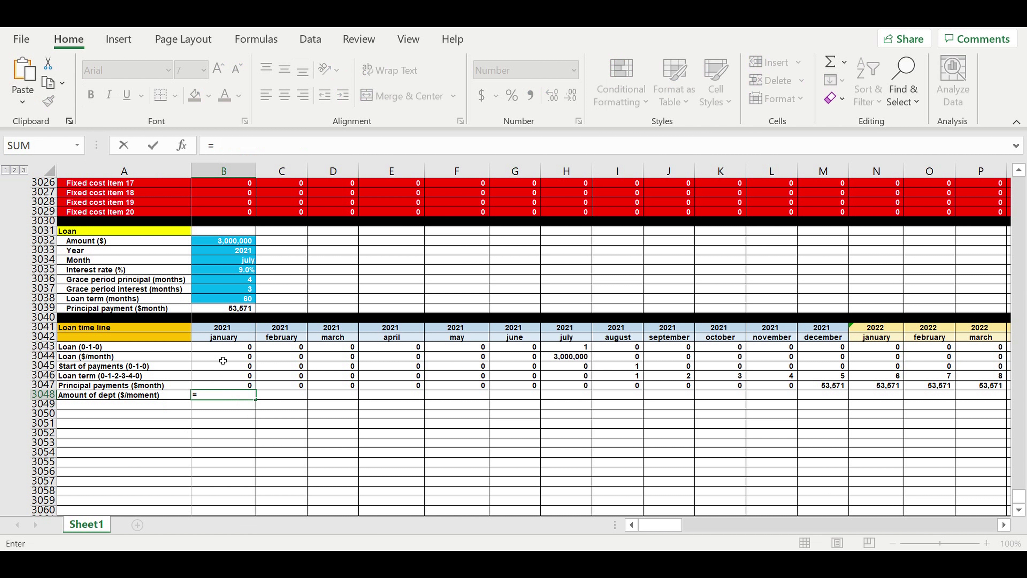
Step: Set B3048 to the January loan amount B3044 and C3048 to B3048+C3044-B3047
click(223, 361)
key(Return)
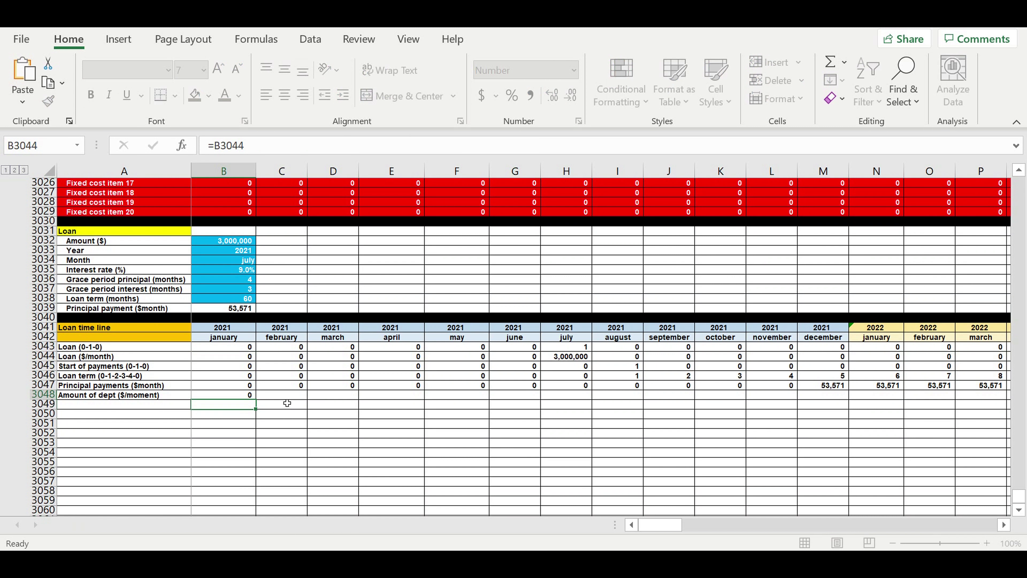
click(284, 399)
text(=)
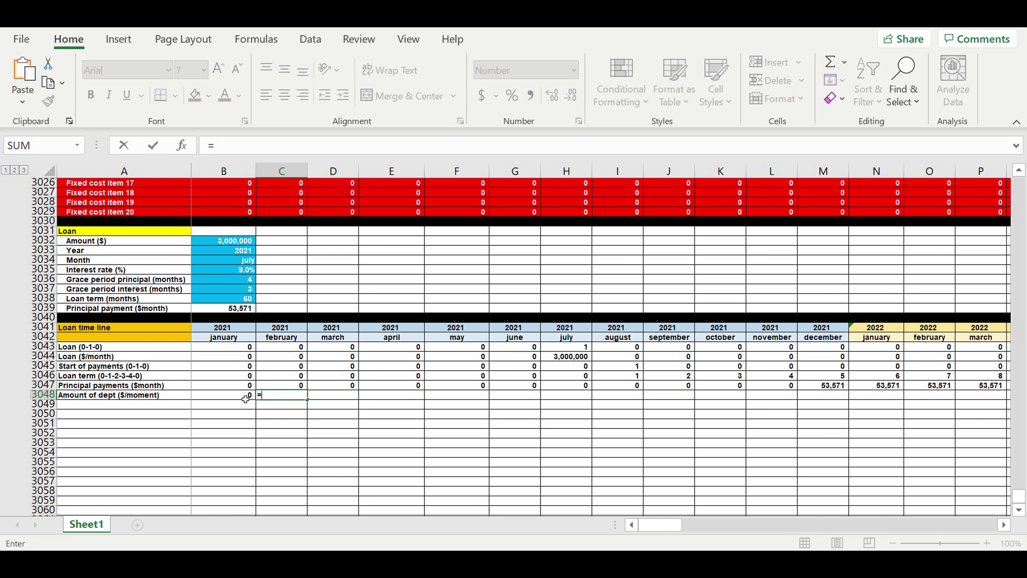
click(243, 398)
text(+)
click(277, 360)
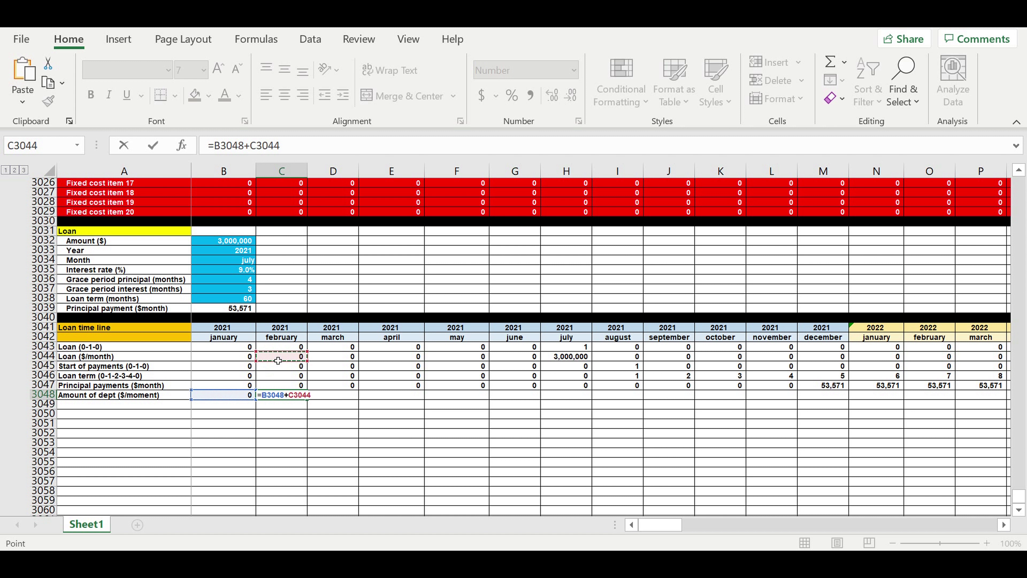
text(-)
click(230, 388)
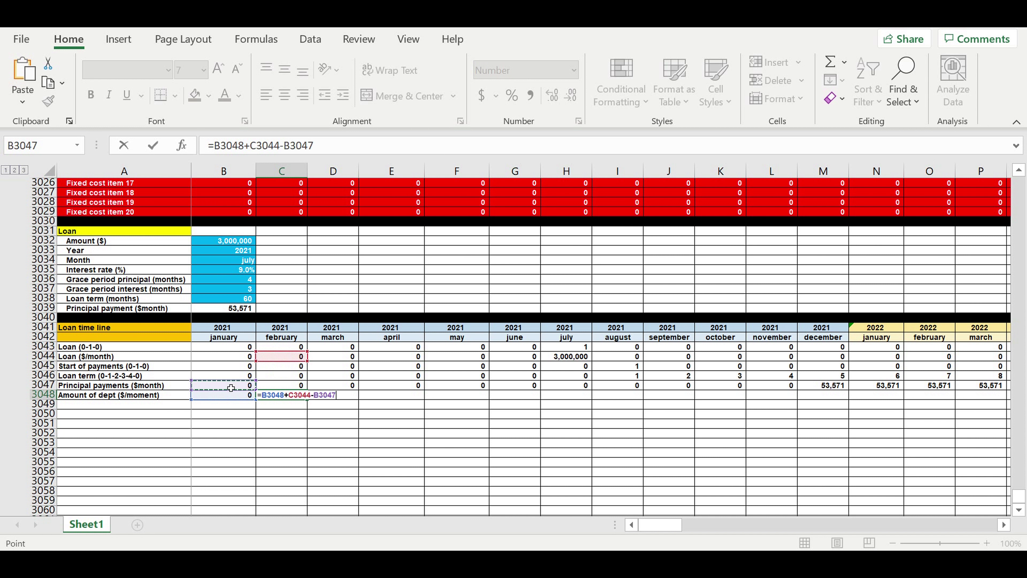
Step: Wrap C3048 as =IF(B3048+C3044-B3047<0,0,B3048+C3044-B3047) so debt never goes negative
click(218, 146)
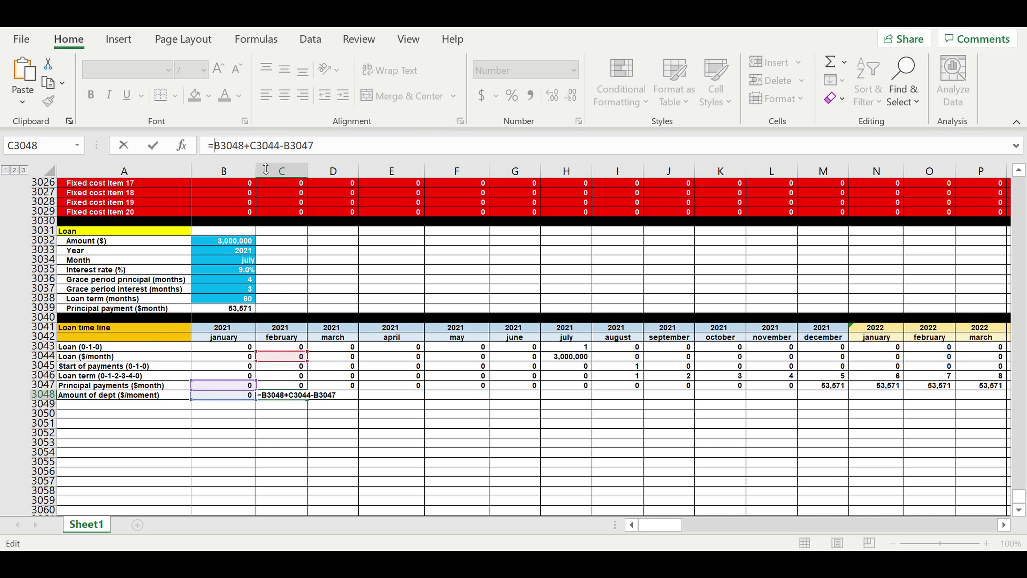
text(if)
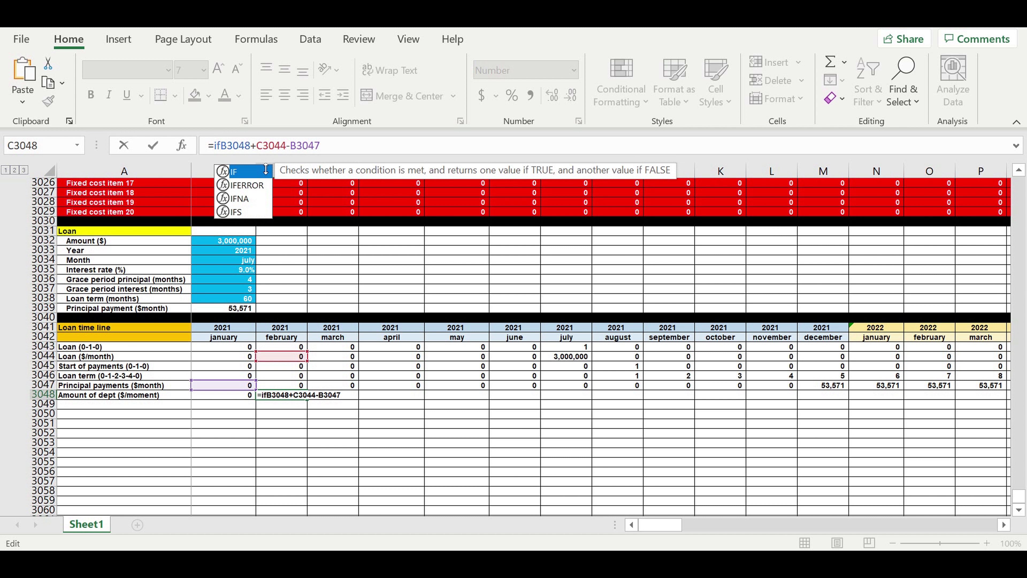
text(()
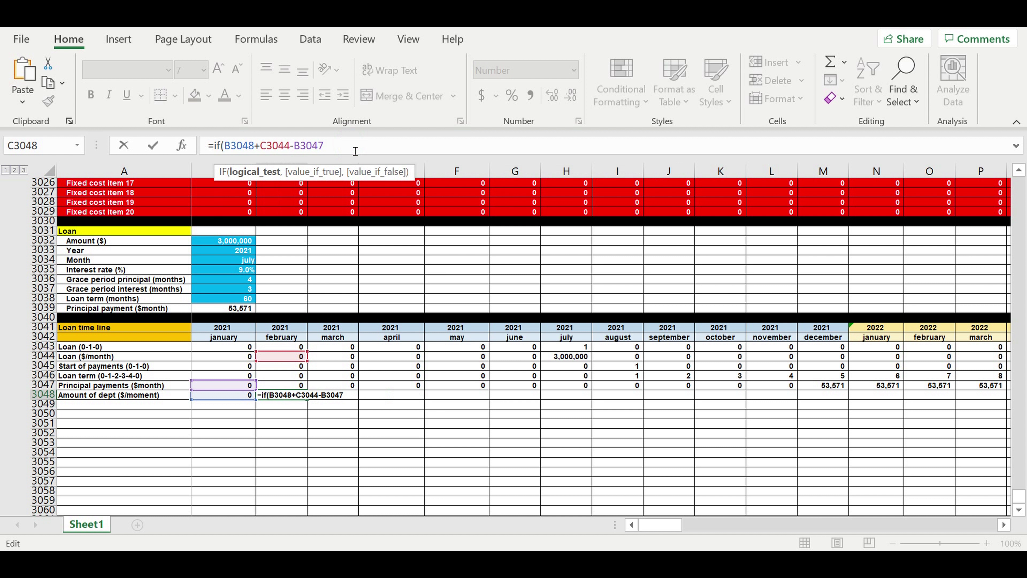
text(<0,0,)
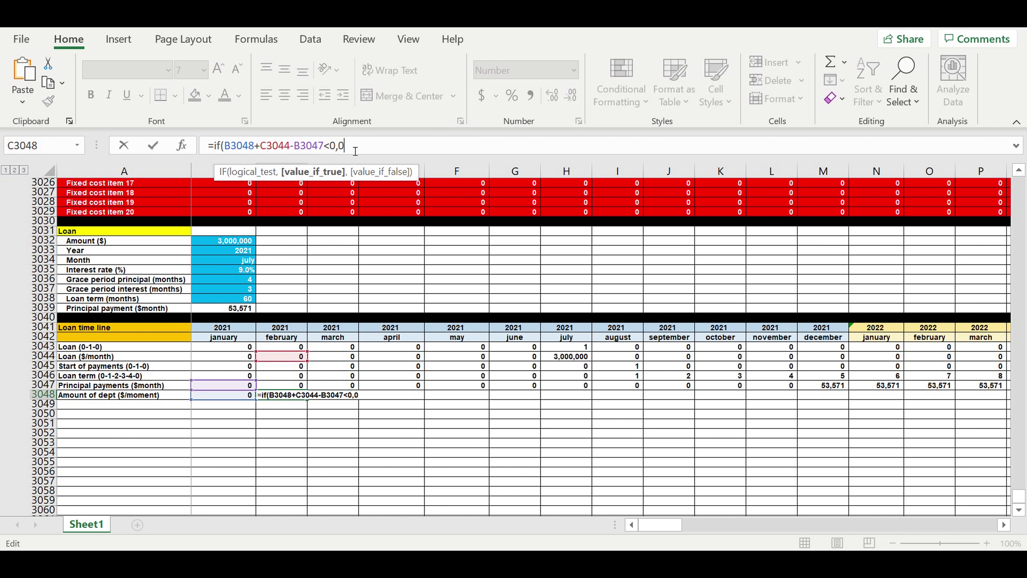
drag(224, 147, 324, 146)
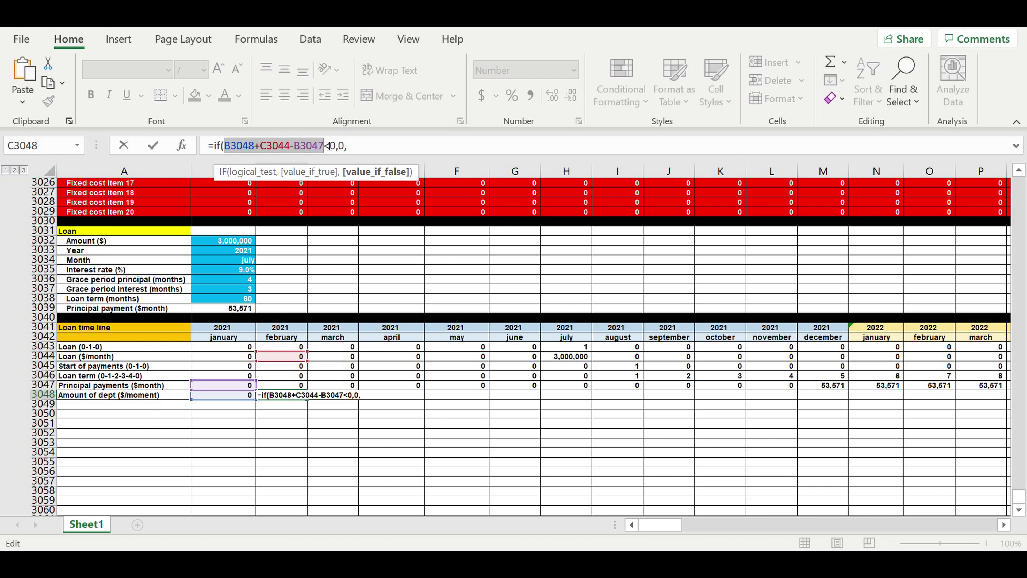
key(ctrl+c)
click(348, 148)
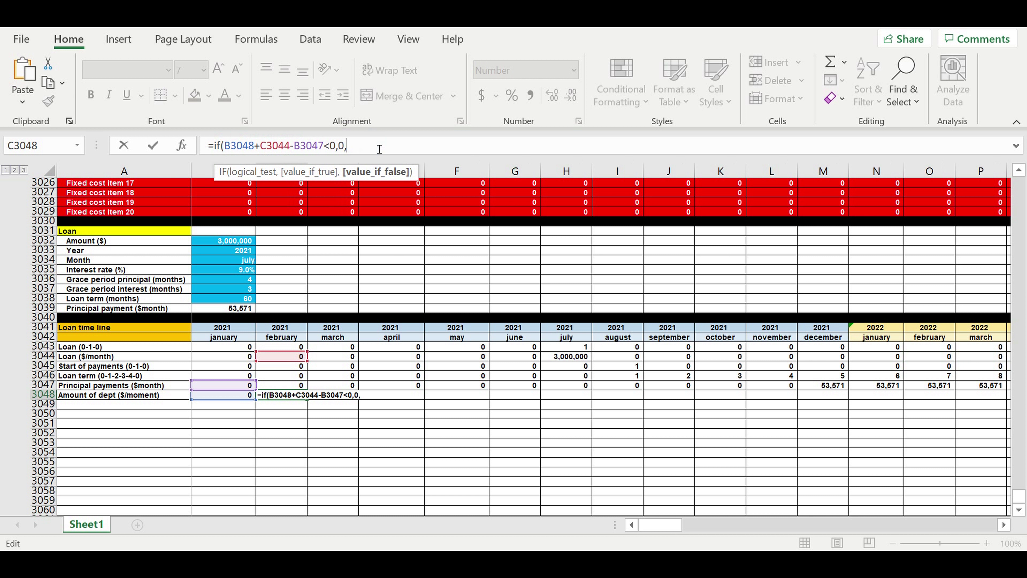
key(ctrl+v)
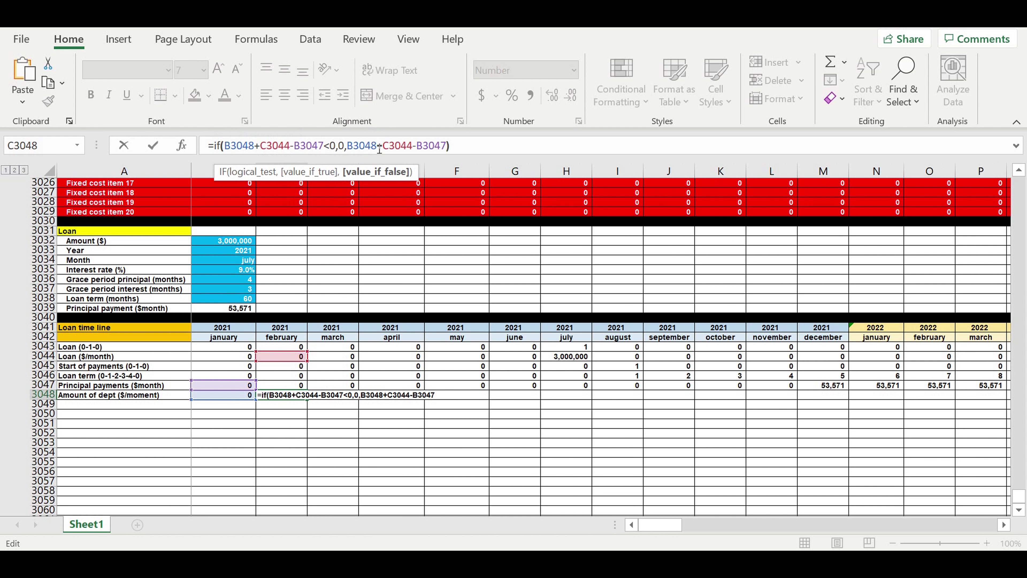
text())
key(ctrl+Return)
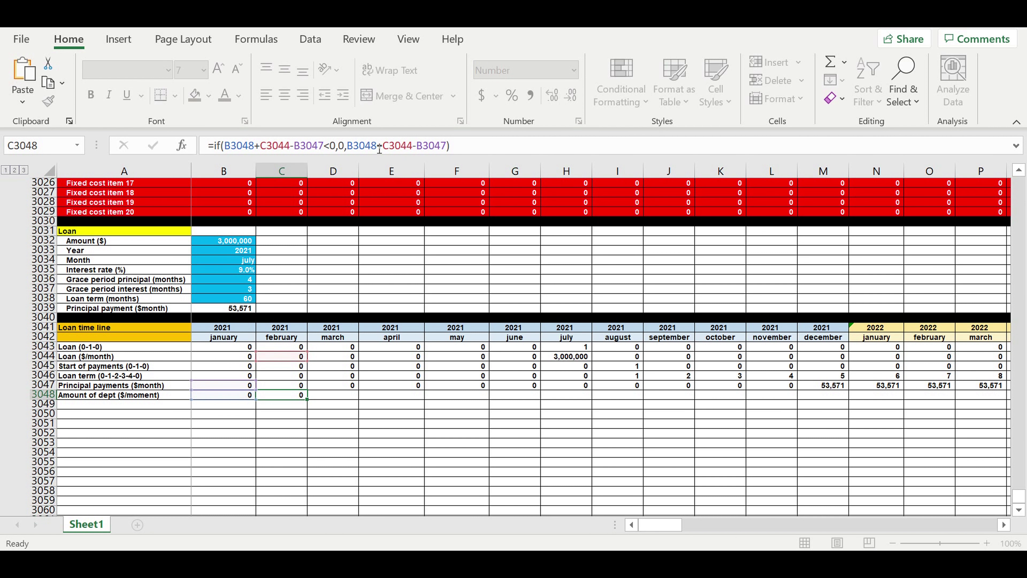
Step: Fill the C3048 debt formula across row 3048 through December 2030
click(288, 394)
drag(312, 403, 799, 408)
drag(967, 526, 658, 526)
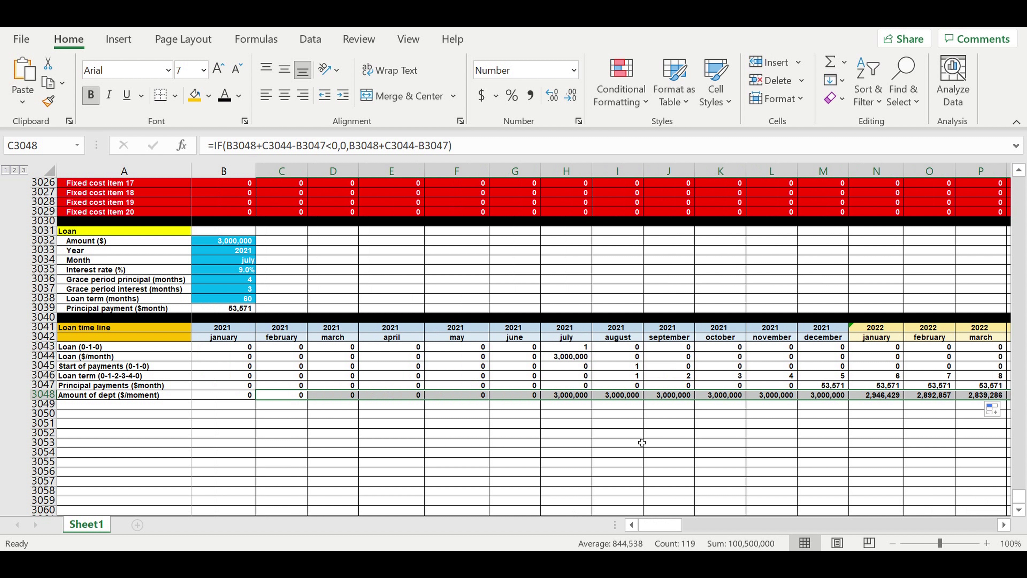
click(641, 442)
click(725, 412)
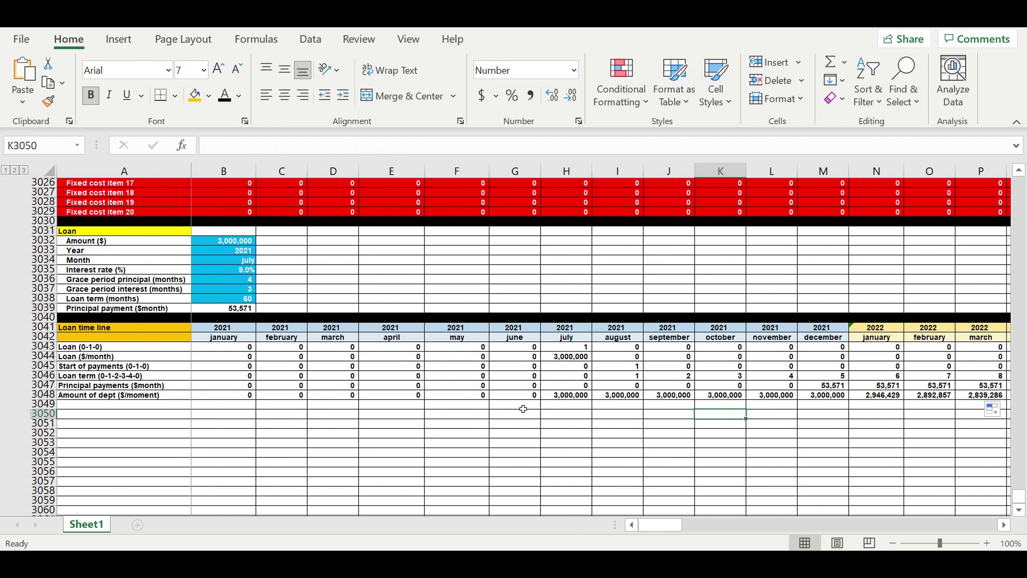
click(566, 398)
click(581, 415)
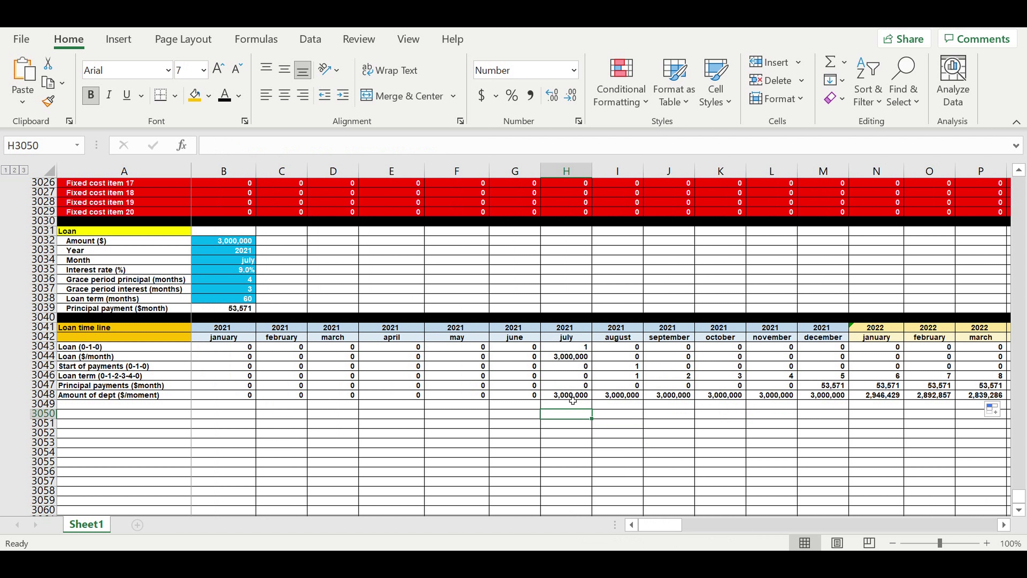
drag(574, 395, 1023, 399)
scroll(728, 404, right, 5)
click(671, 415)
drag(631, 525, 632, 525)
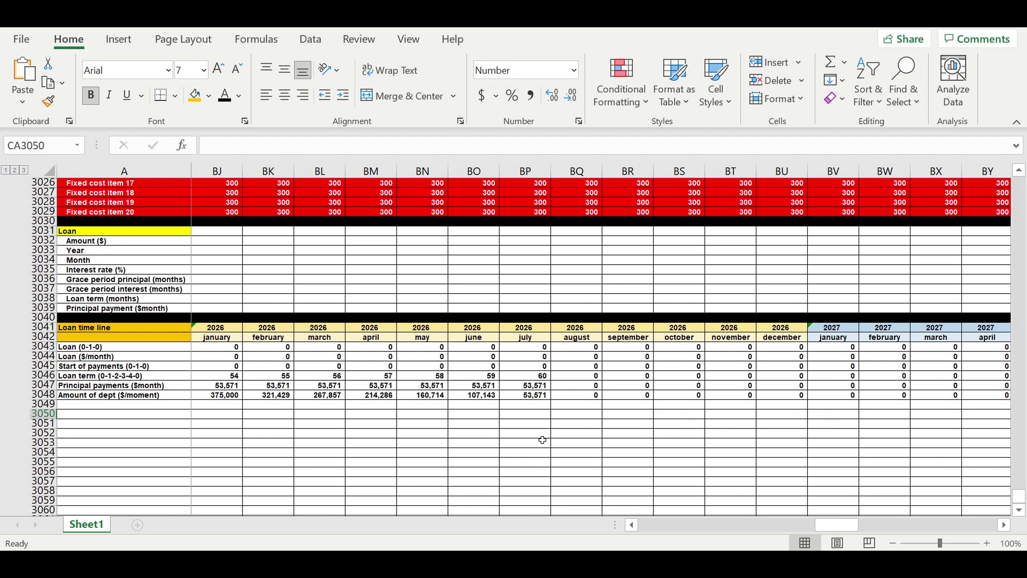
drag(471, 395, 683, 395)
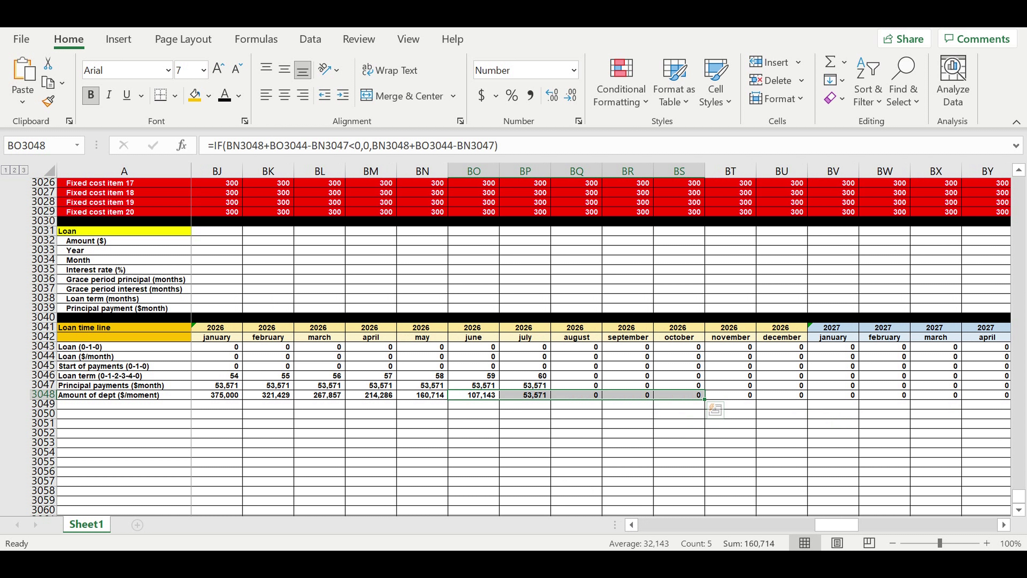
drag(834, 523, 610, 524)
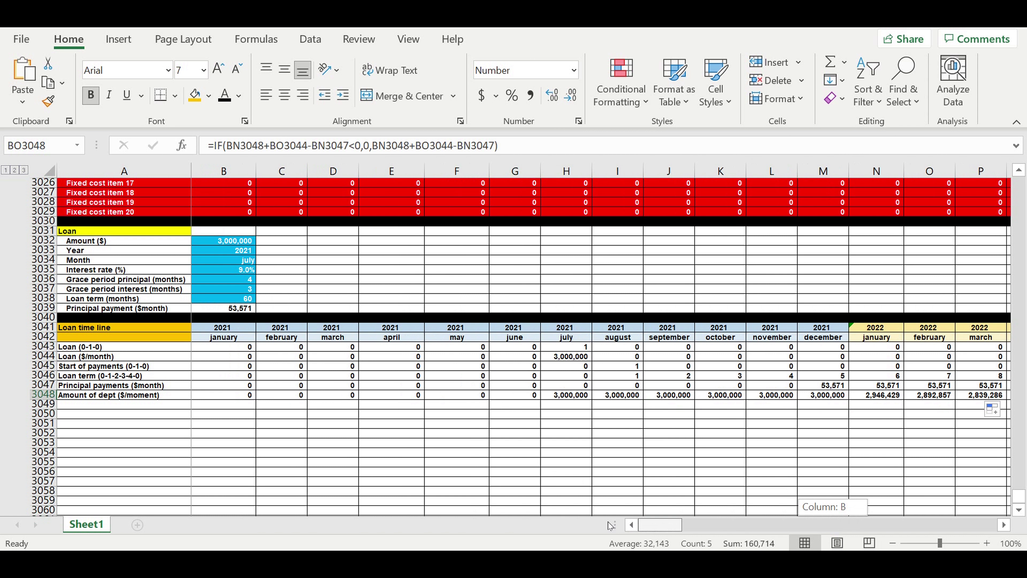
click(526, 413)
click(580, 396)
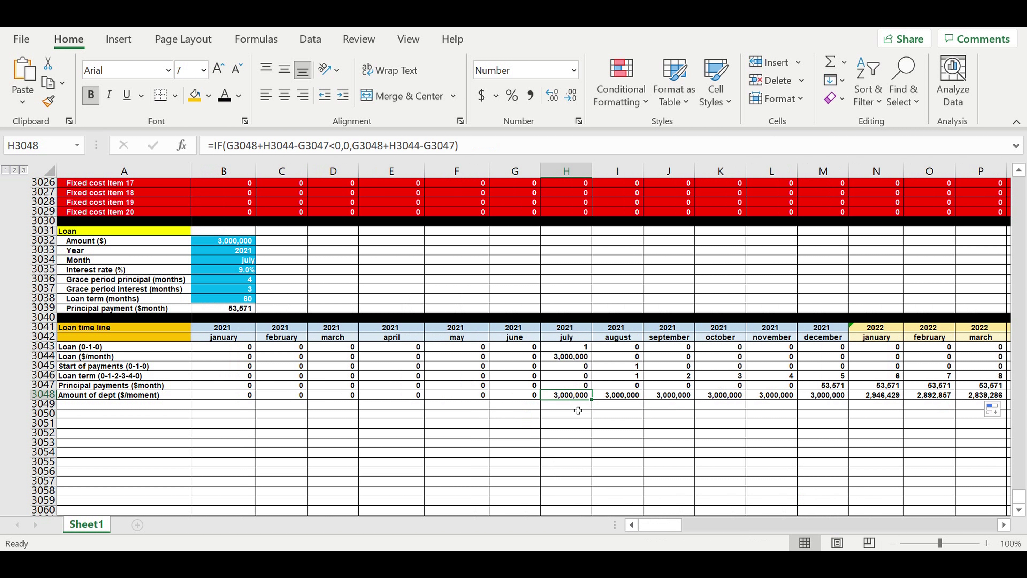
key(Down)
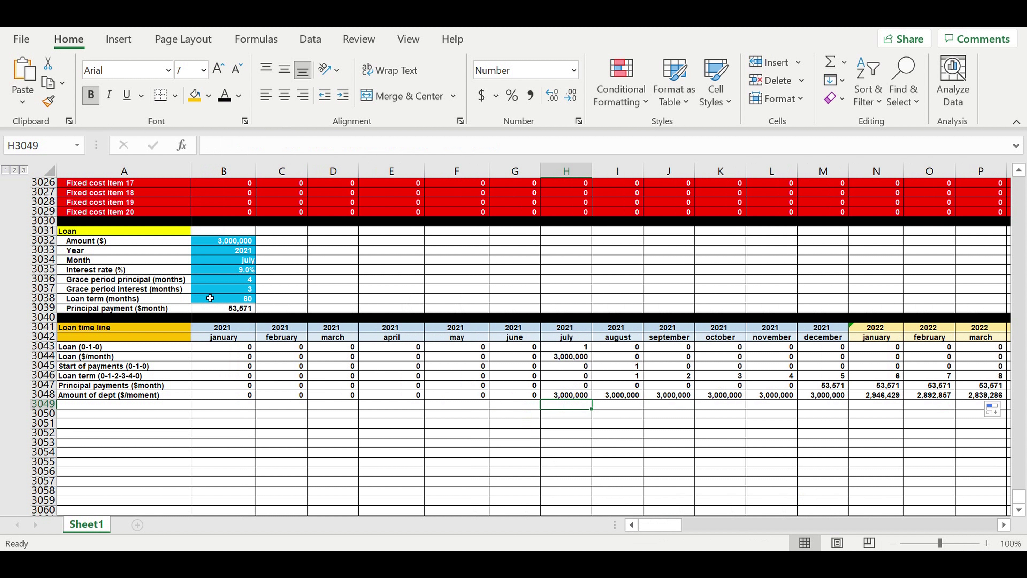
click(225, 282)
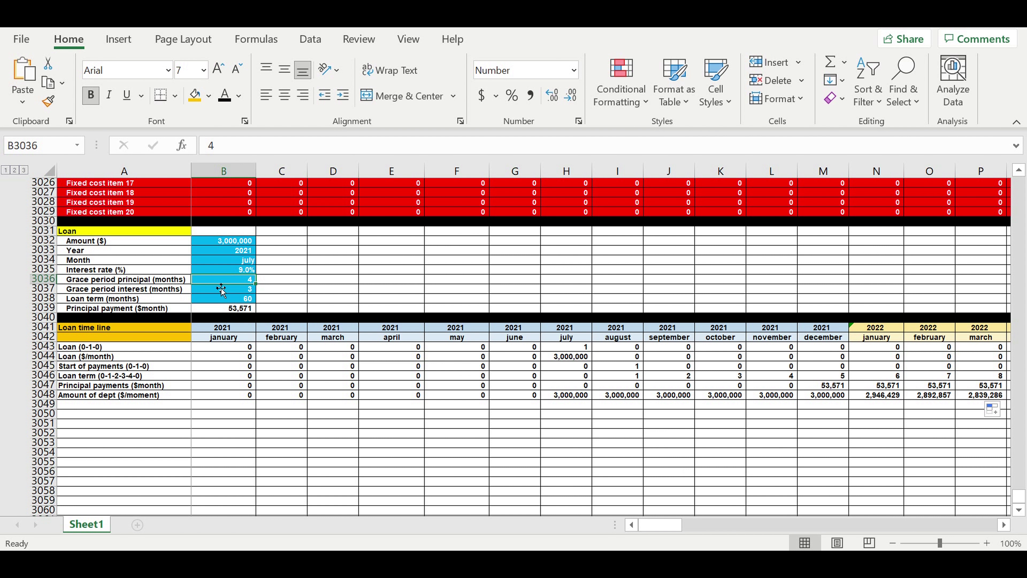
click(221, 289)
click(244, 434)
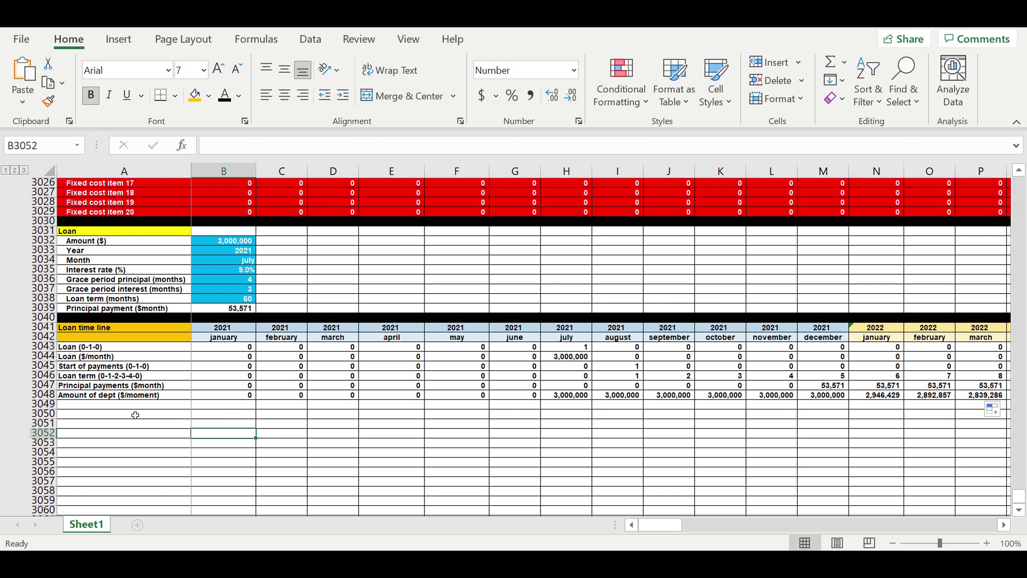
click(109, 405)
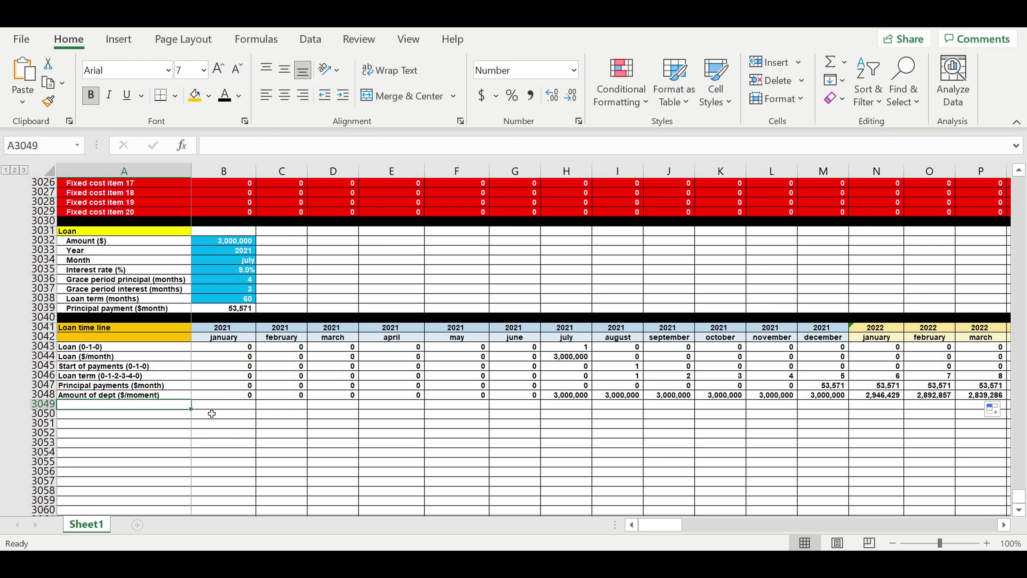
Step: Label A3049 'Interest payments' and move to B3049
text(Inte)
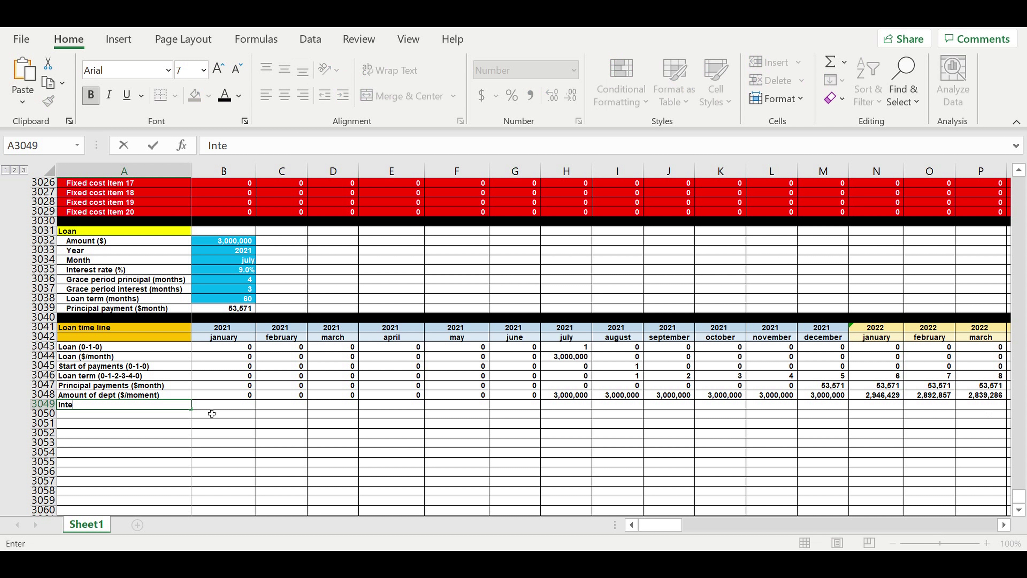
text(rest payments)
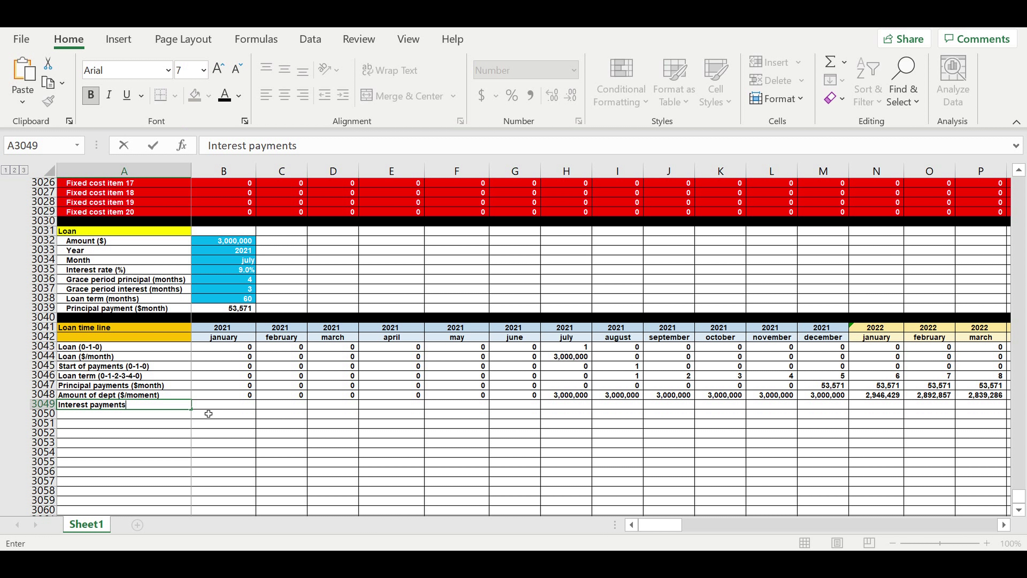
key(Tab)
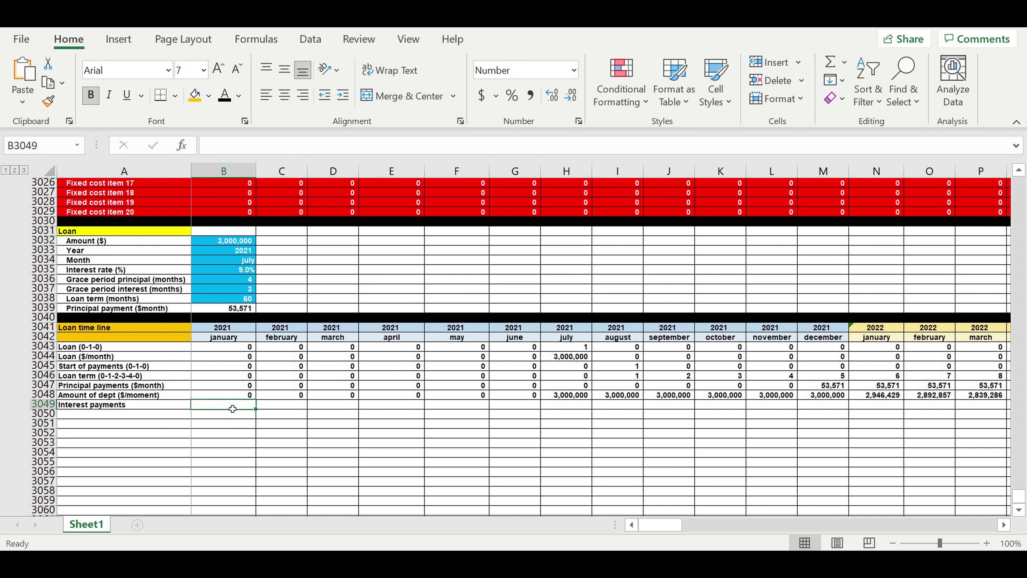
text(if)
key(BackSpace)
key(BackSpace)
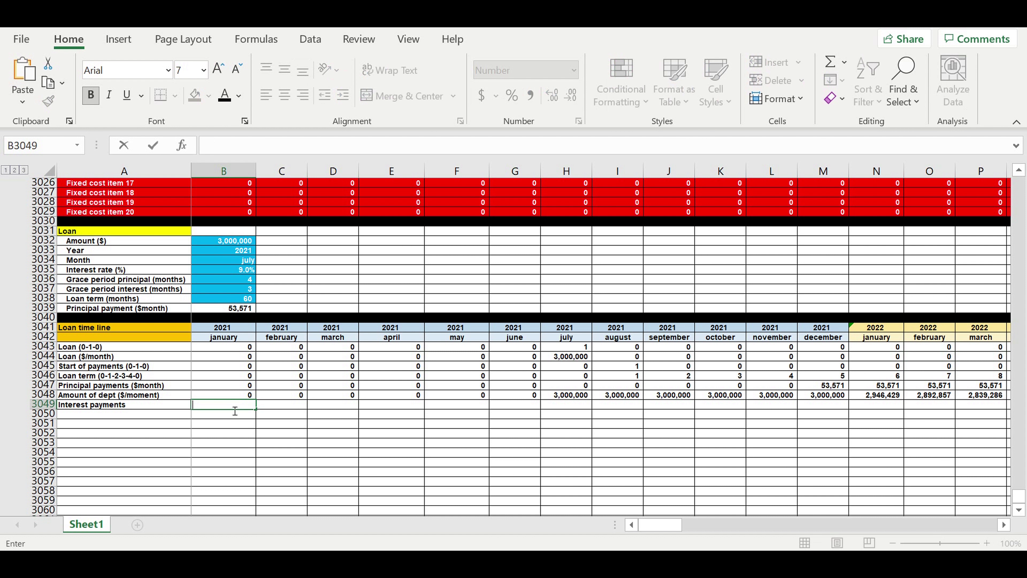
Step: Start B3049 with =IF(AND(B3046>0,B3037=0),1, for the interest payment flag
text(=if)
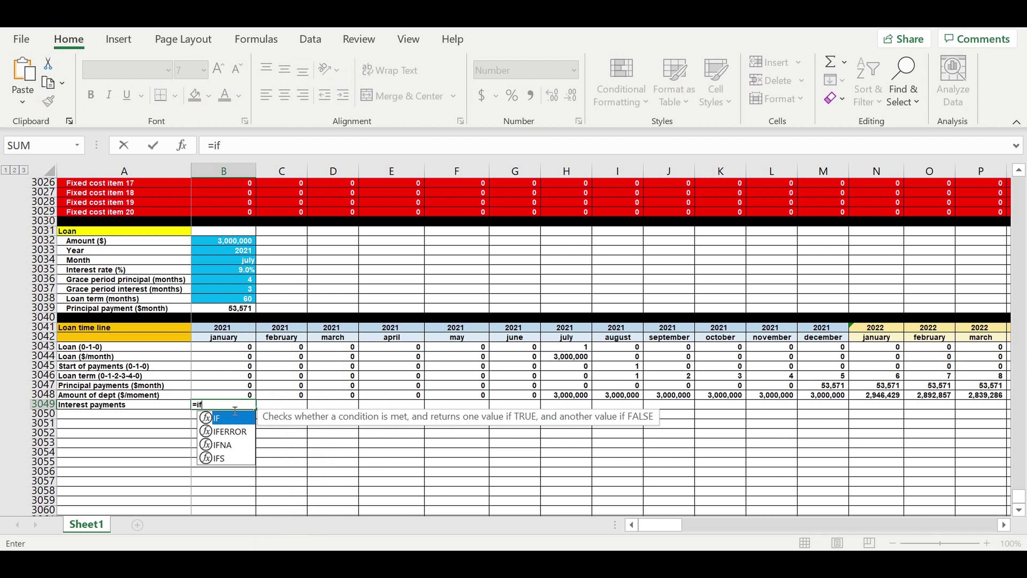
text((and()
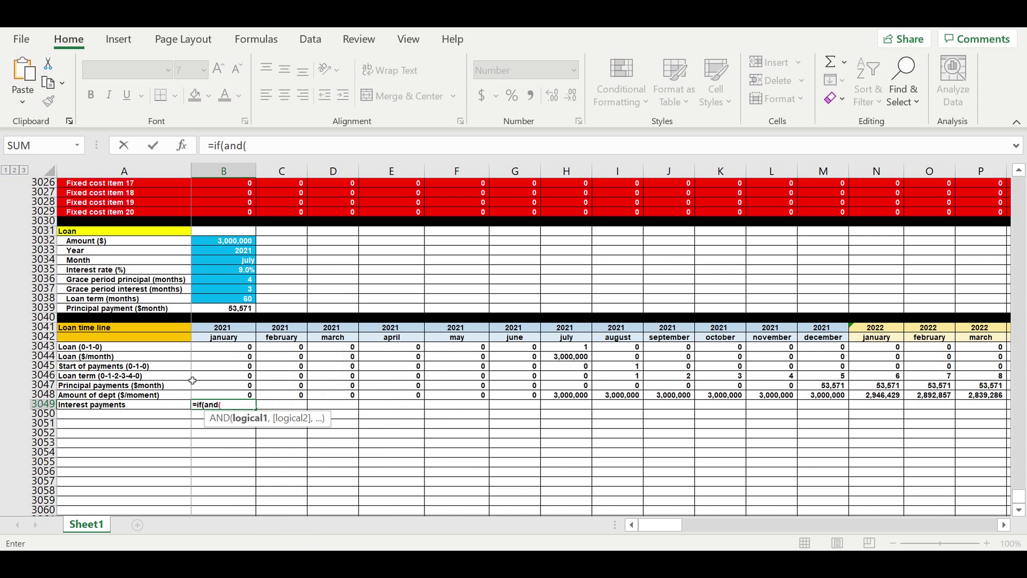
click(223, 380)
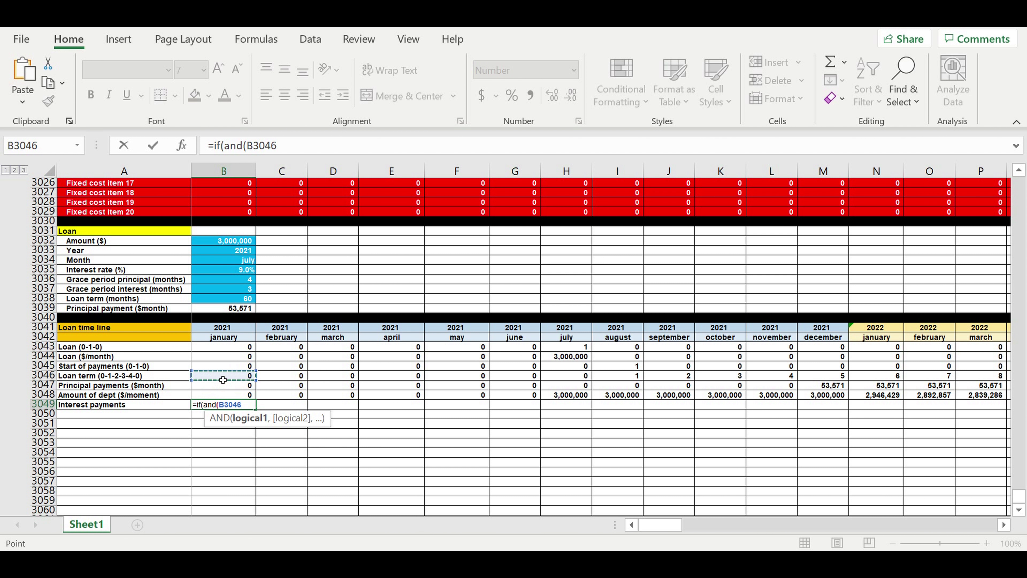
text(0,)
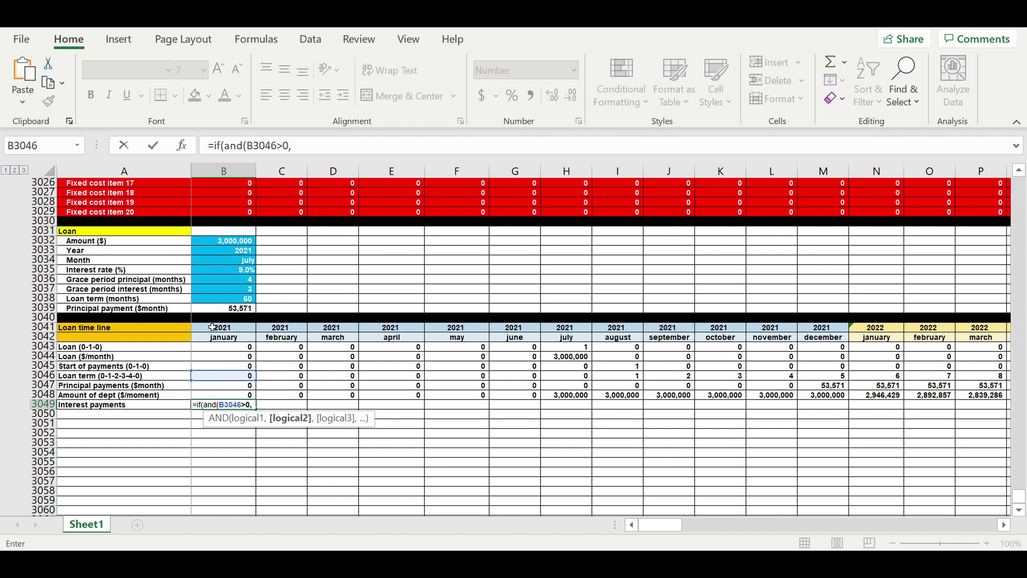
click(319, 150)
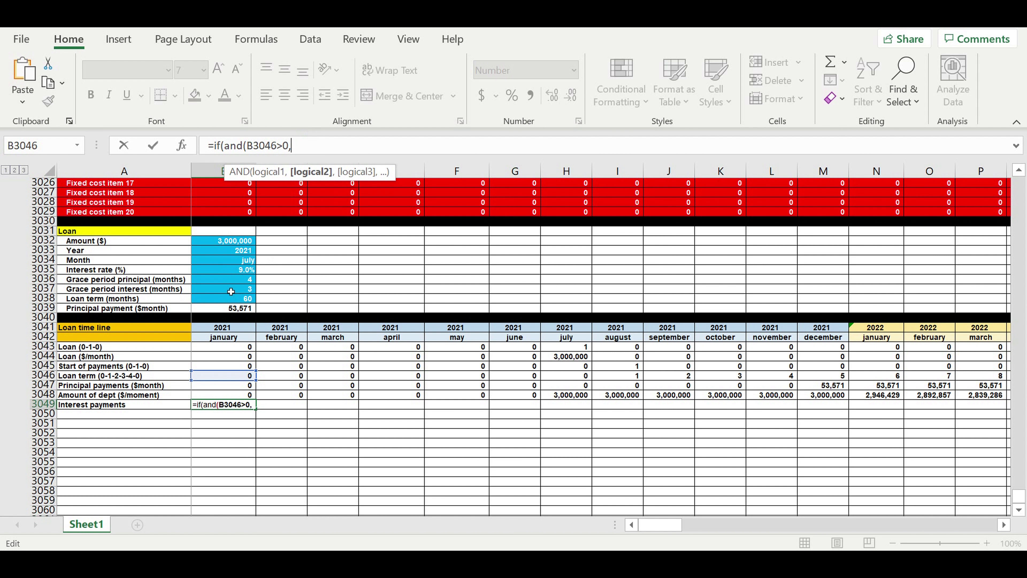
click(230, 291)
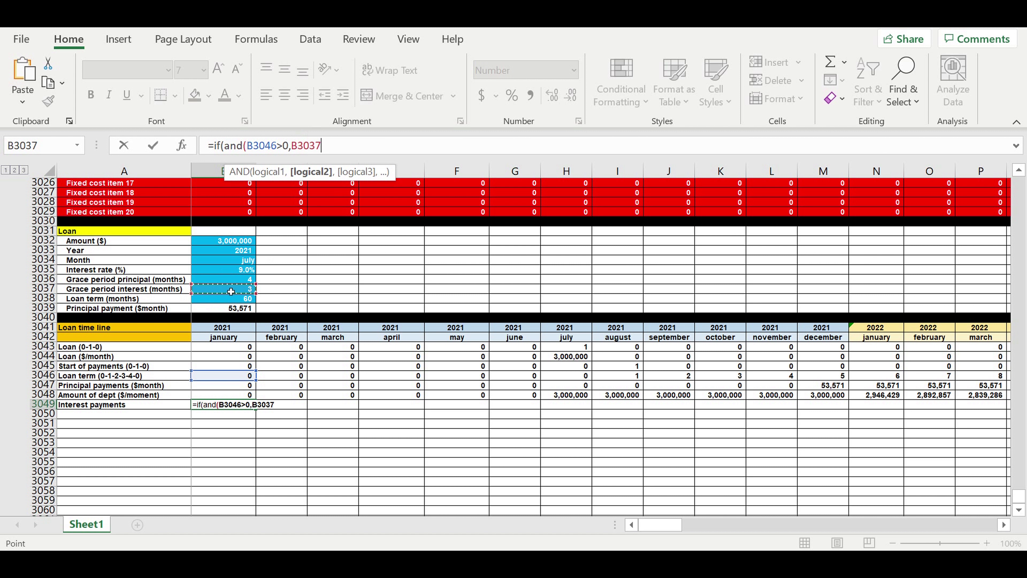
text(=0),,)
key(BackSpace)
text(1)
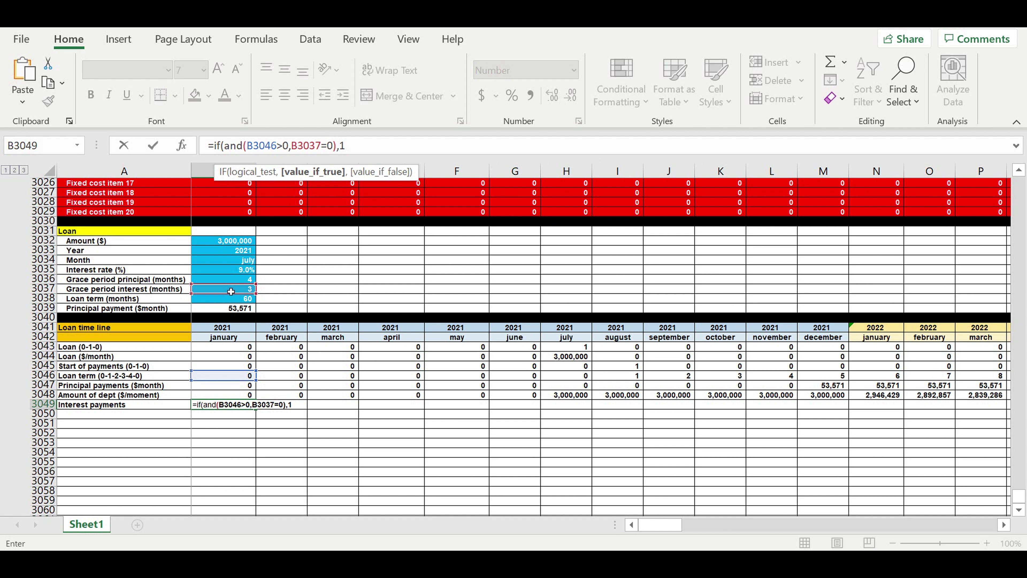
text(,)
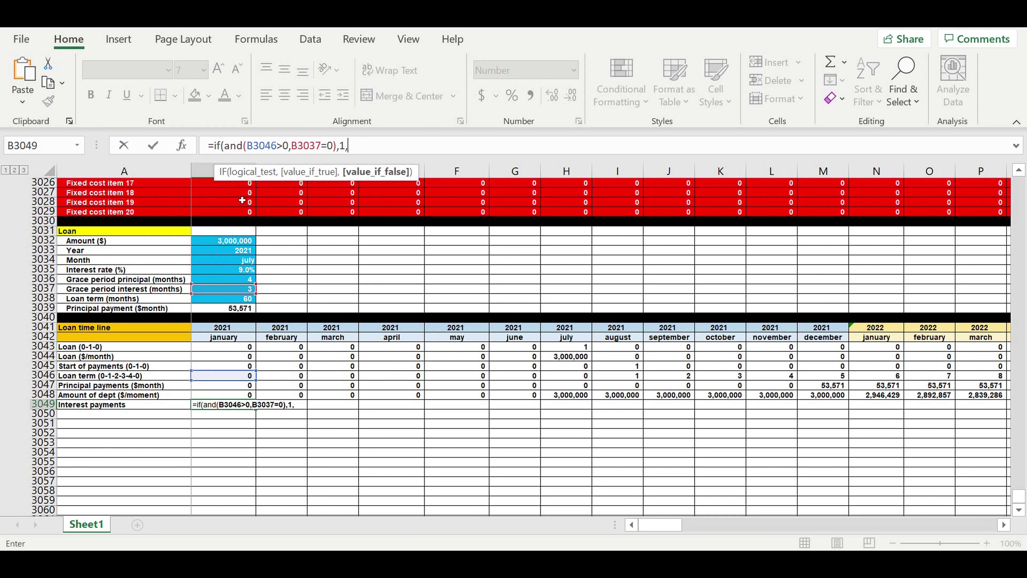
click(275, 150)
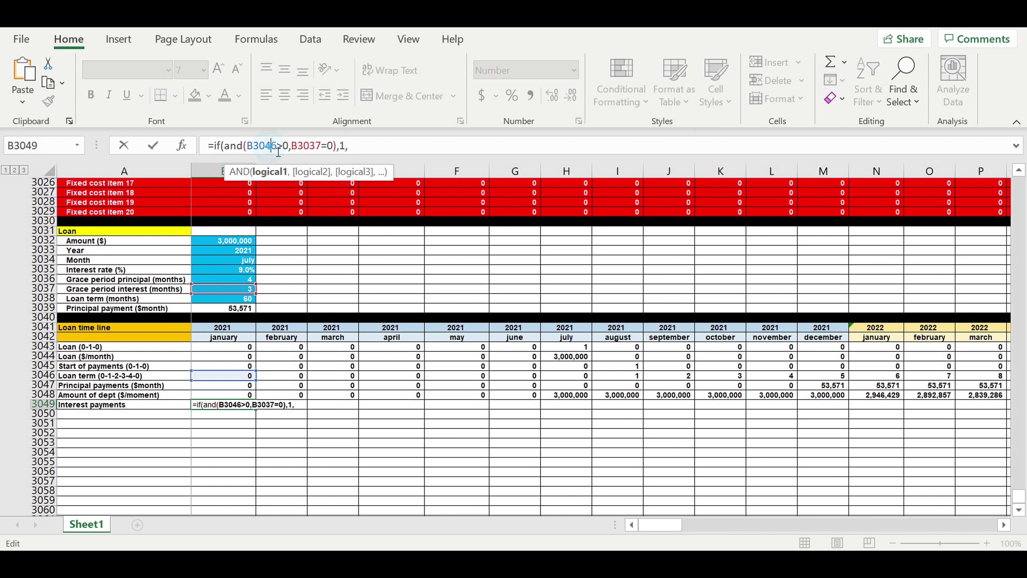
drag(371, 149, 215, 149)
click(389, 149)
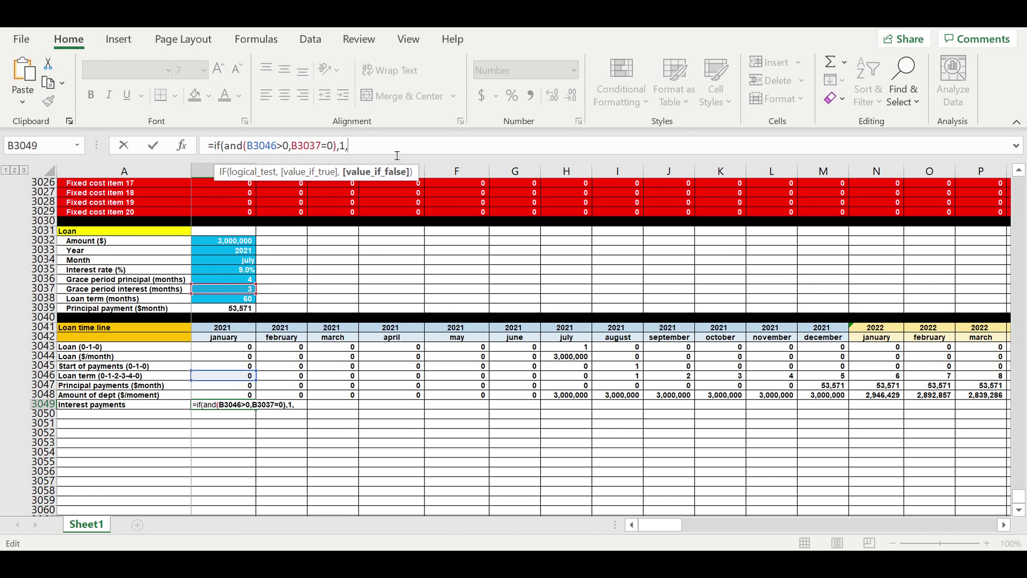
Step: Add the nested IF(AND(B3046>0,B3037>0,B3046>B3037),1,0) as the false result
text(if(a)
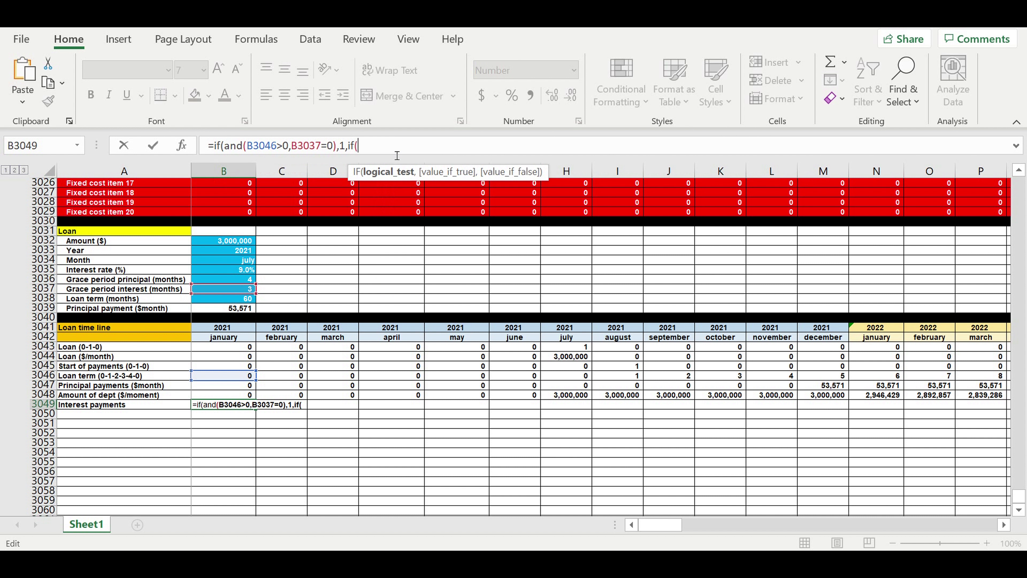
text(nd()
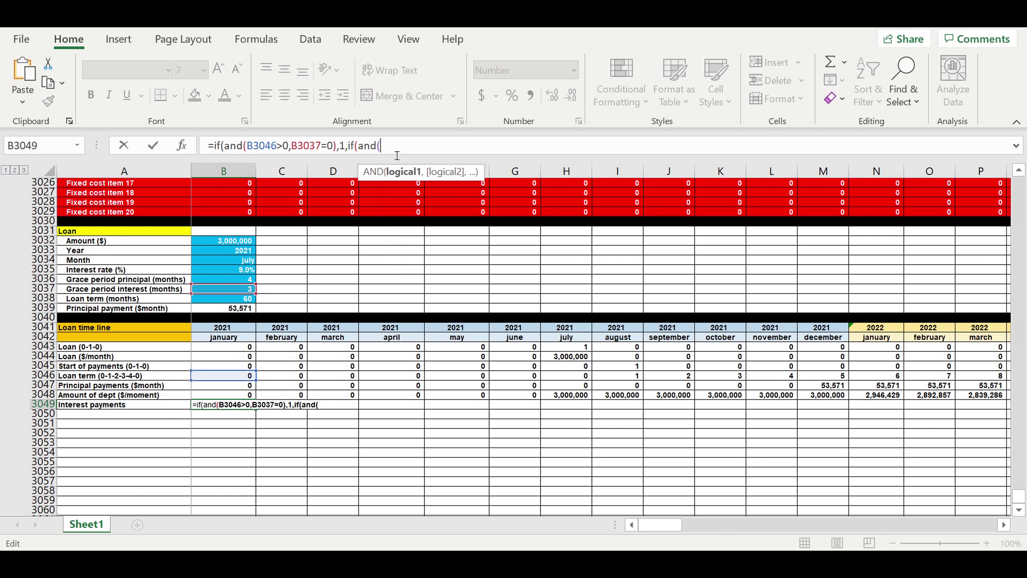
click(218, 378)
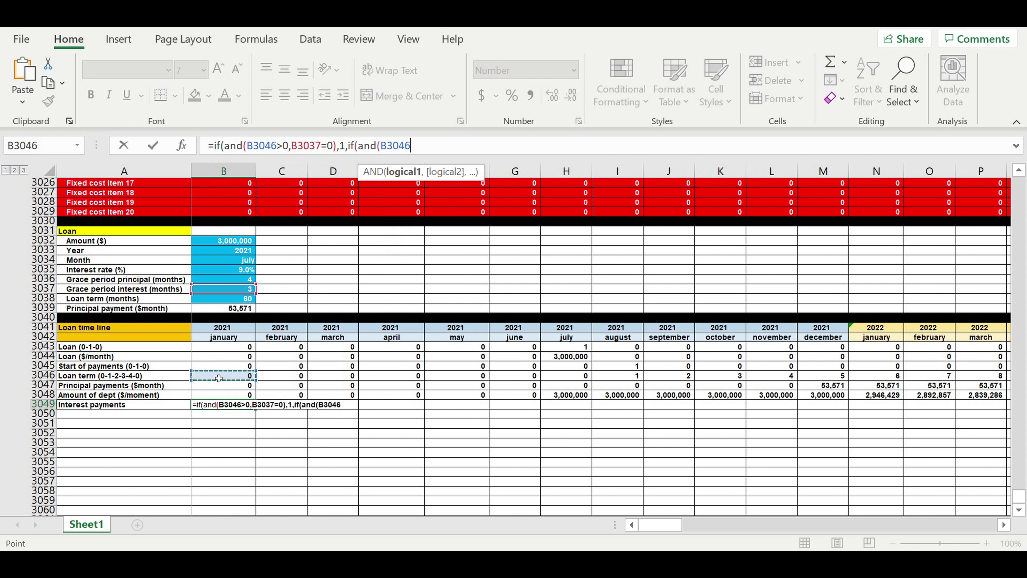
text(>0,)
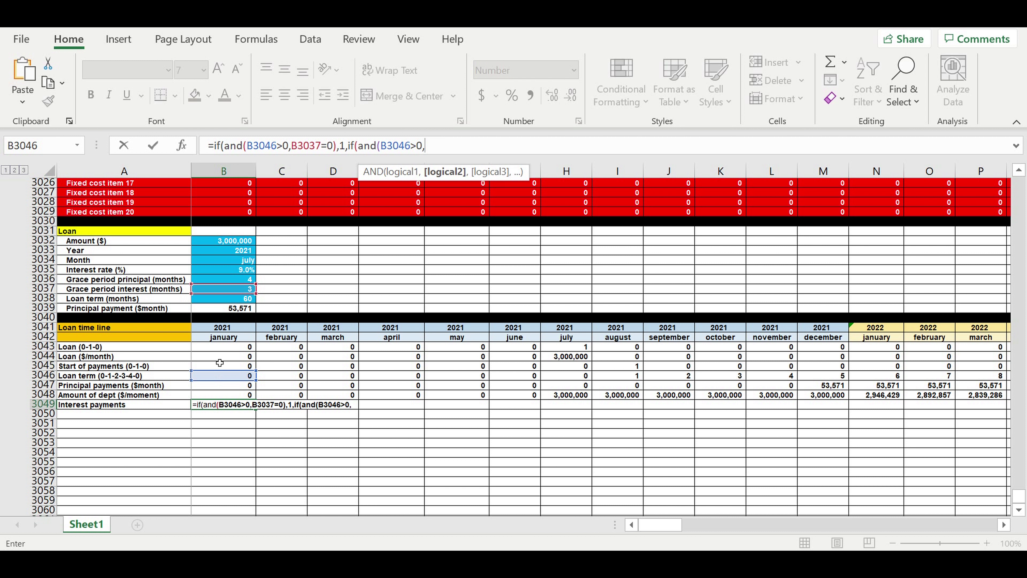
click(223, 293)
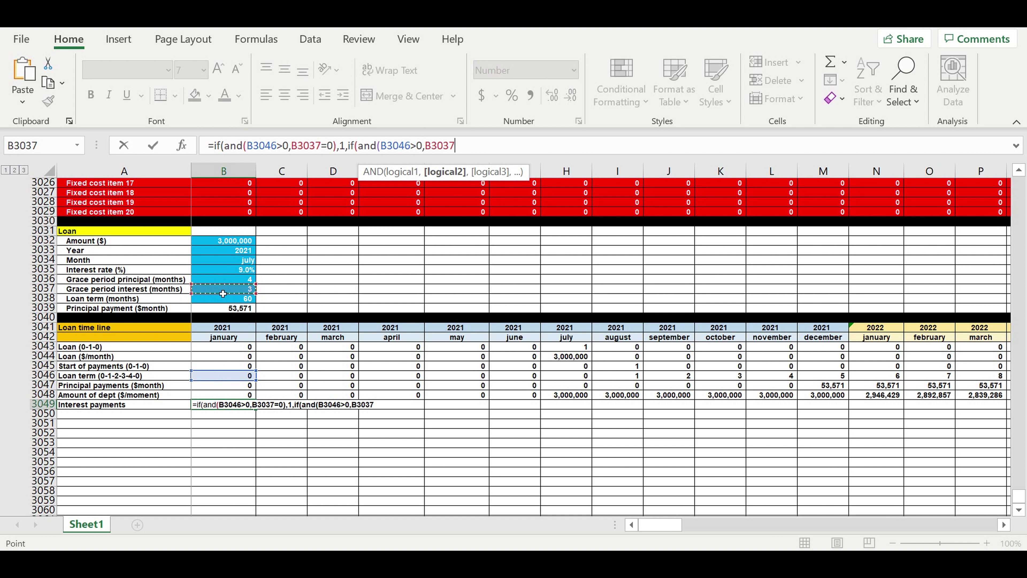
text(>0,)
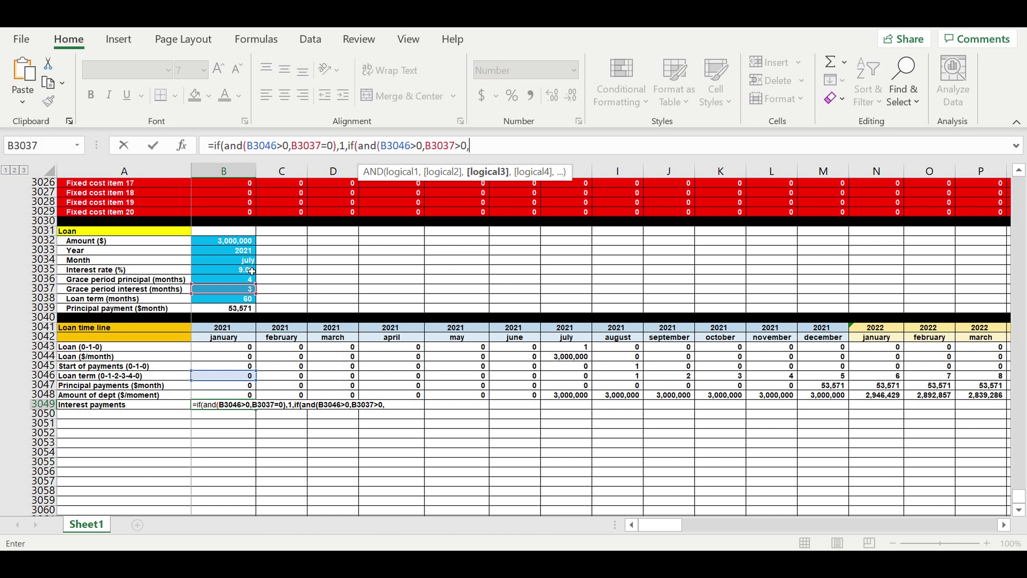
click(215, 378)
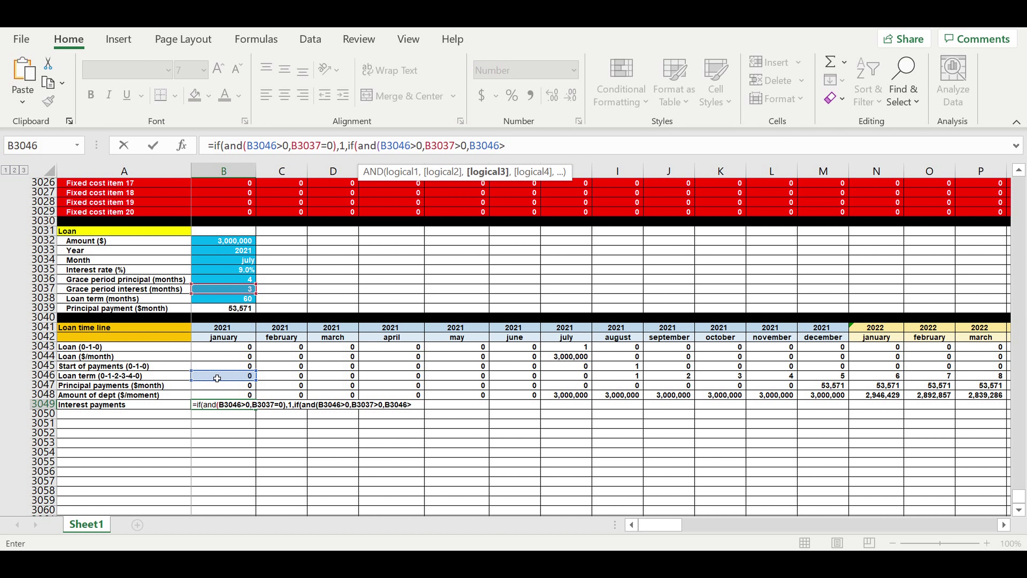
click(212, 292)
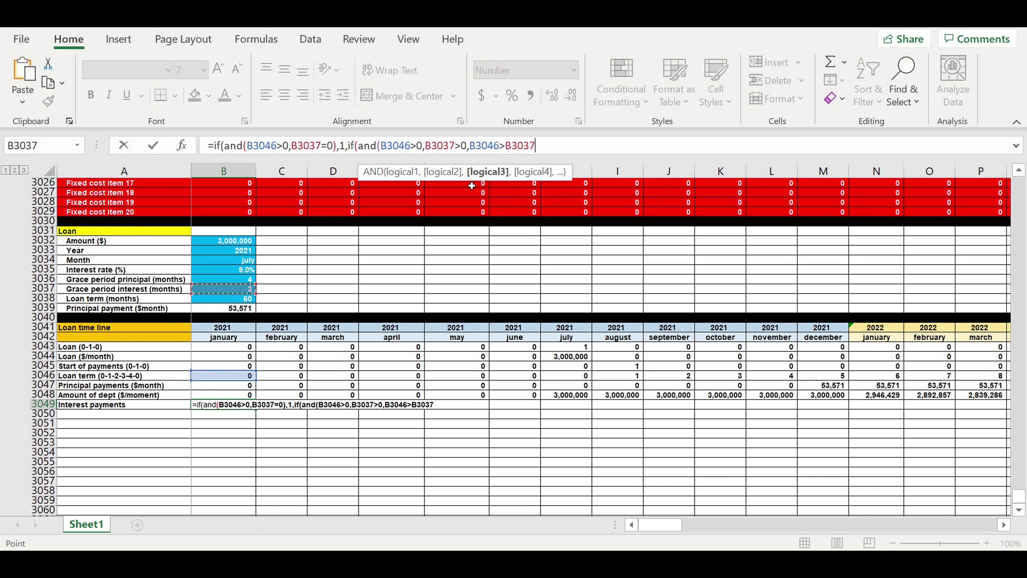
text(),1,)
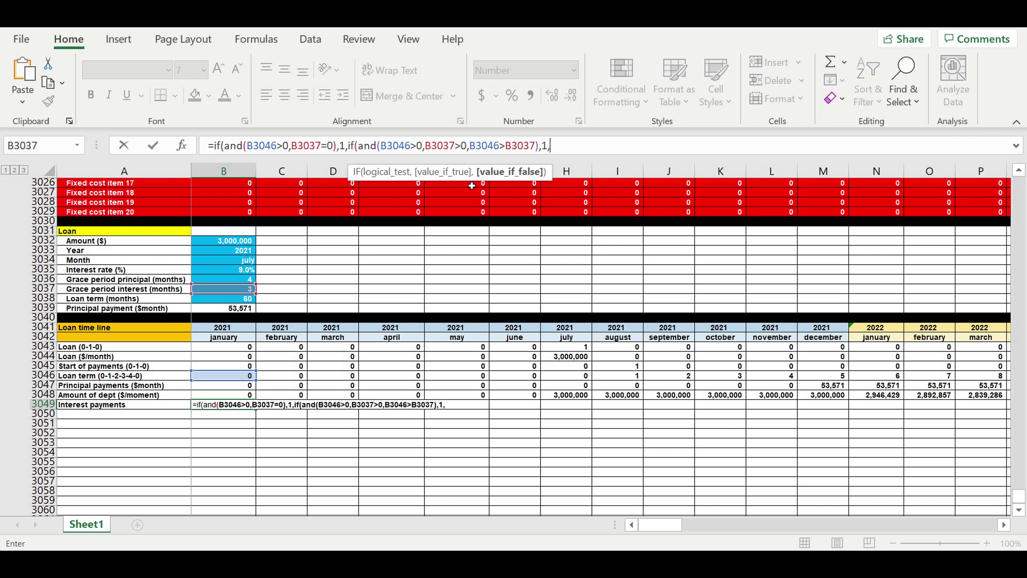
text(0)))
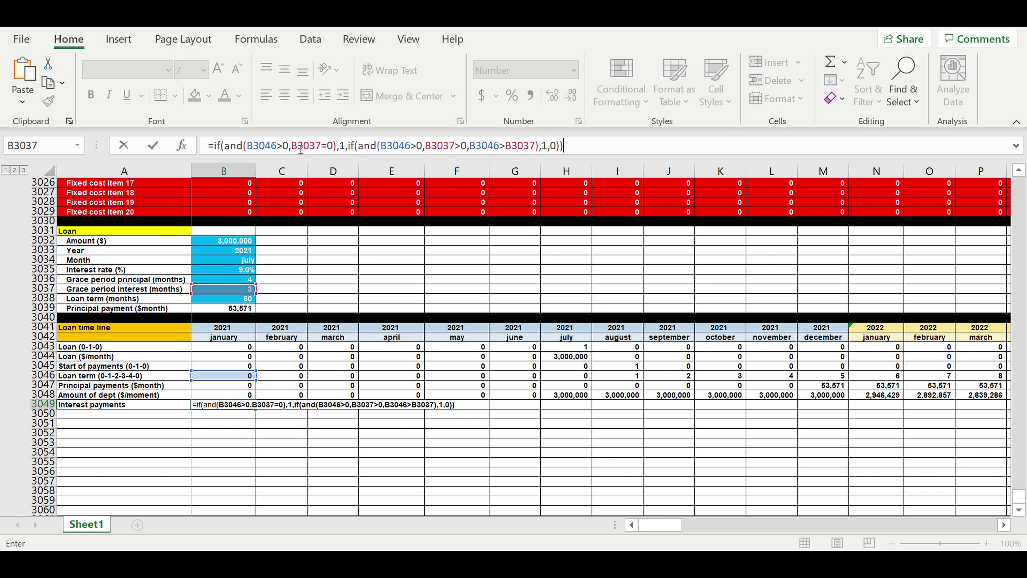
Step: Change every B3037 in B3049's interest-flag formula to $B$3037 and commit it
click(292, 146)
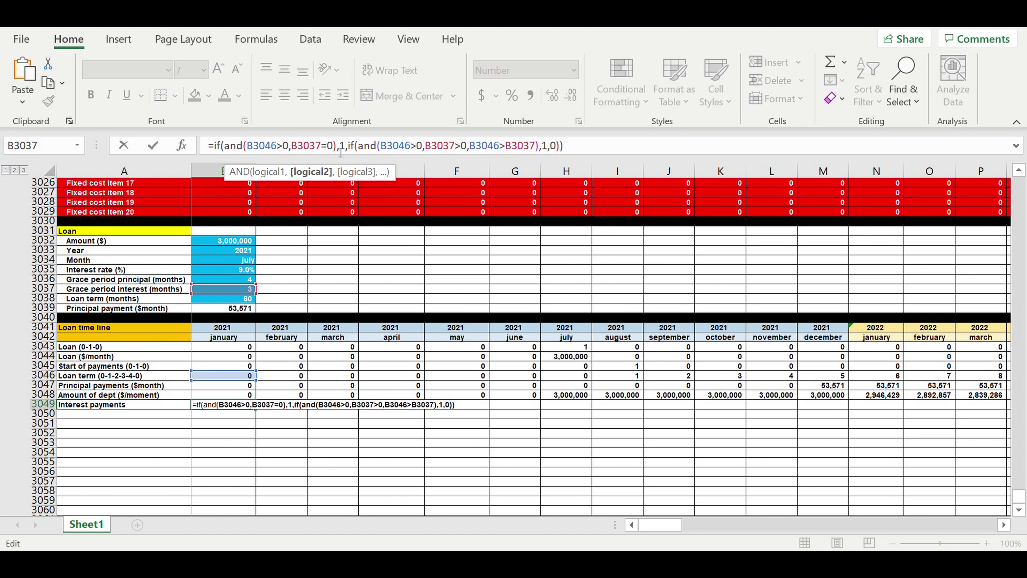
text($)
key(Right)
text($)
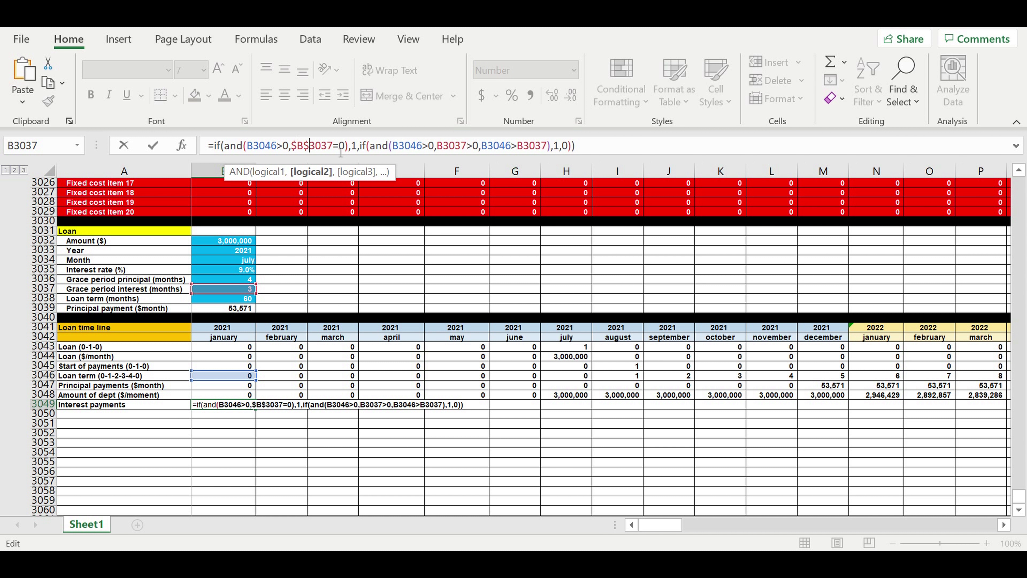
key(Right)
key(Right)
key(Right)
key(Right)
key(Right)
key(Right)
key(Right)
key(Right)
key(Right)
key(Right)
key(Right)
key(Right)
key(Right)
key(Right)
key(Right)
key(Right)
key(Right)
key(Right)
key(Right)
key(Right)
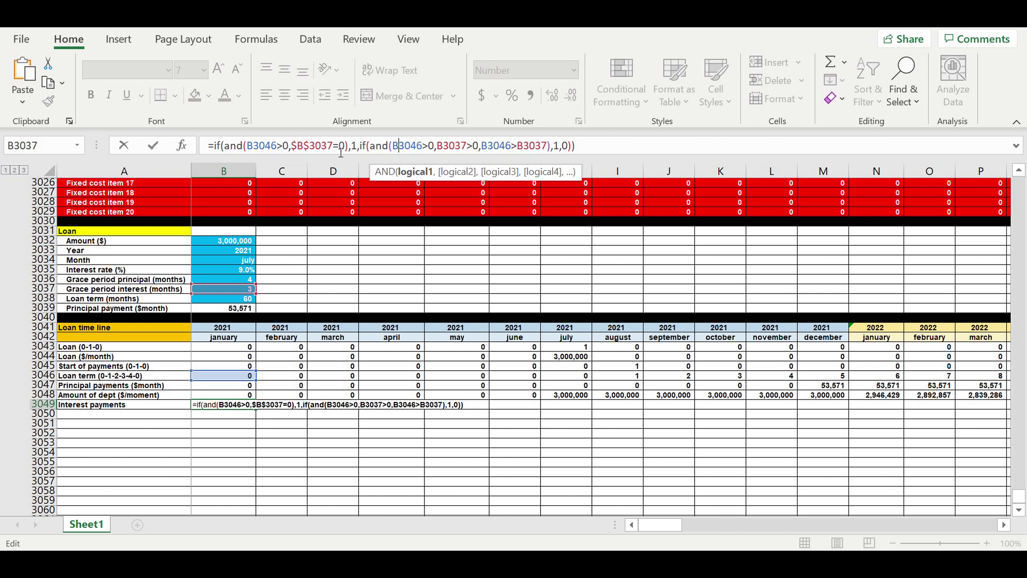
key(Left)
key(Left)
key(Left)
key(Left)
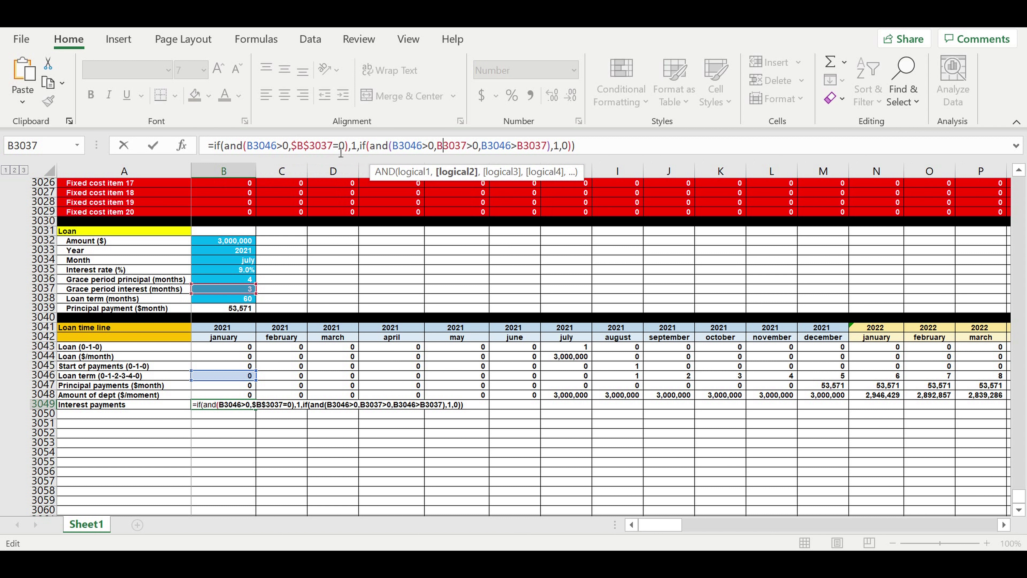
text($B)
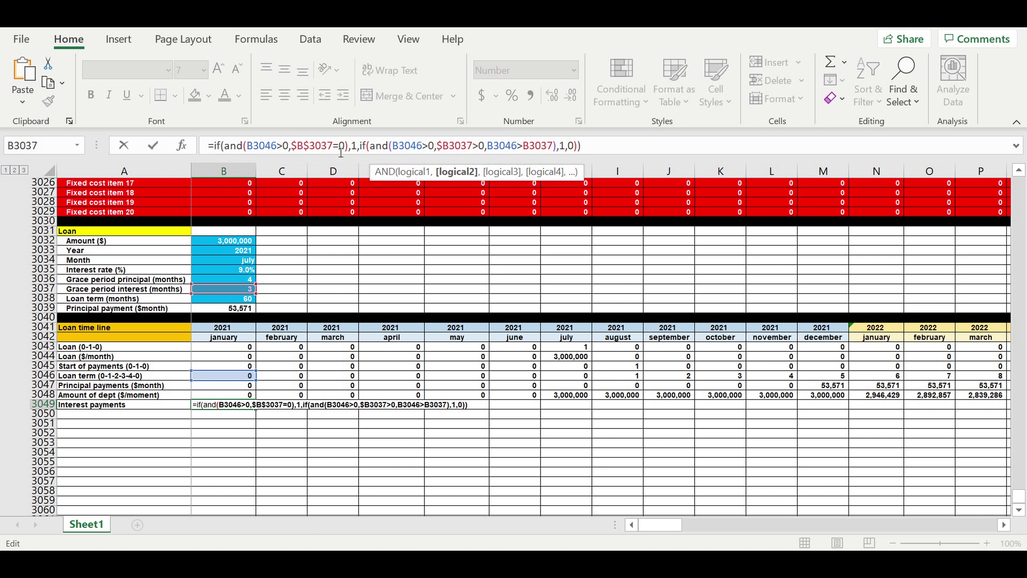
text($)
key(Right)
key(Right)
key(Right)
key(Right)
key(Right)
text($B$)
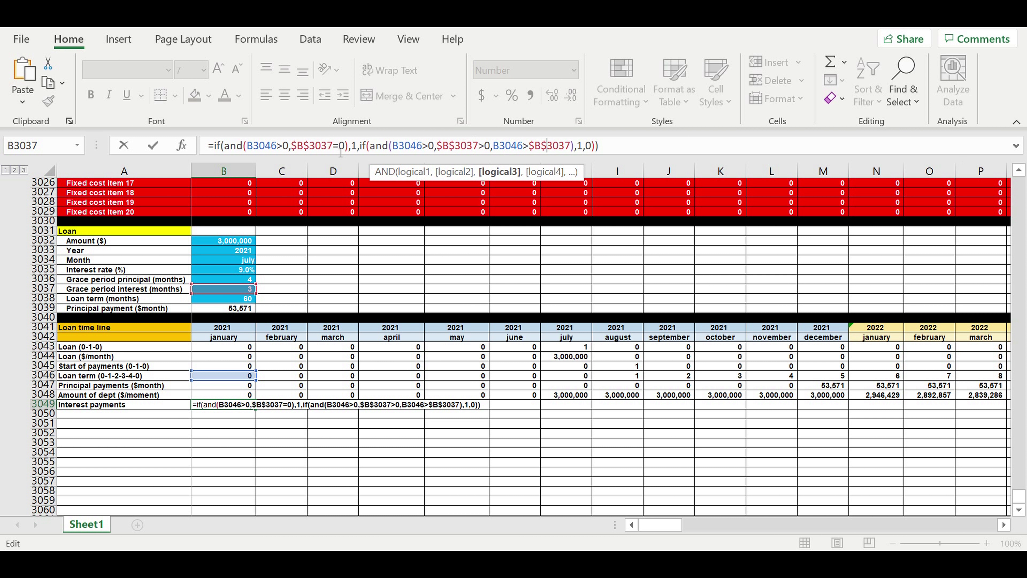
key(Return)
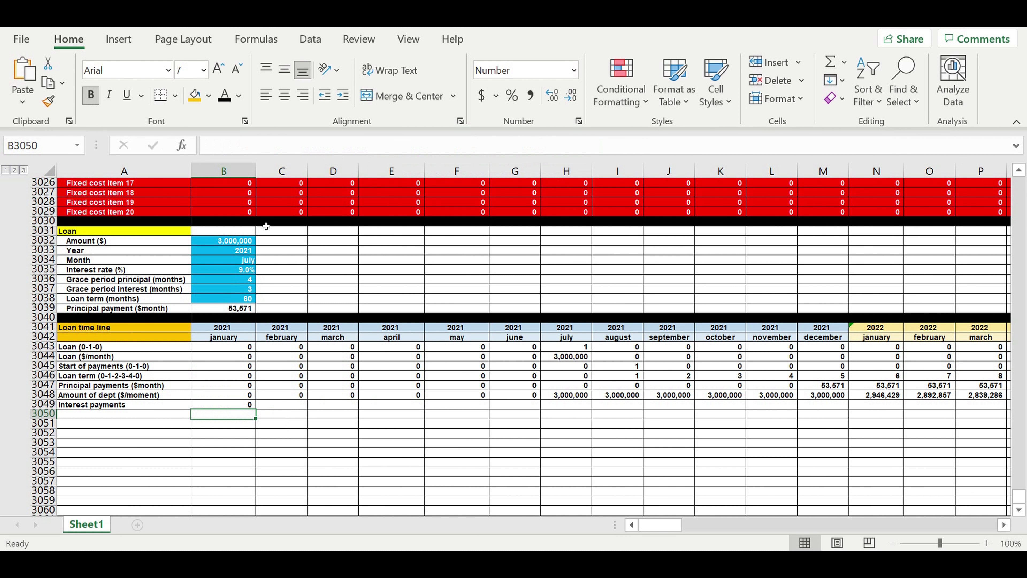
Step: Fill B3049's interest-flag formula right through December 2030, showing 1 from November 2021
click(223, 406)
drag(256, 410, 897, 420)
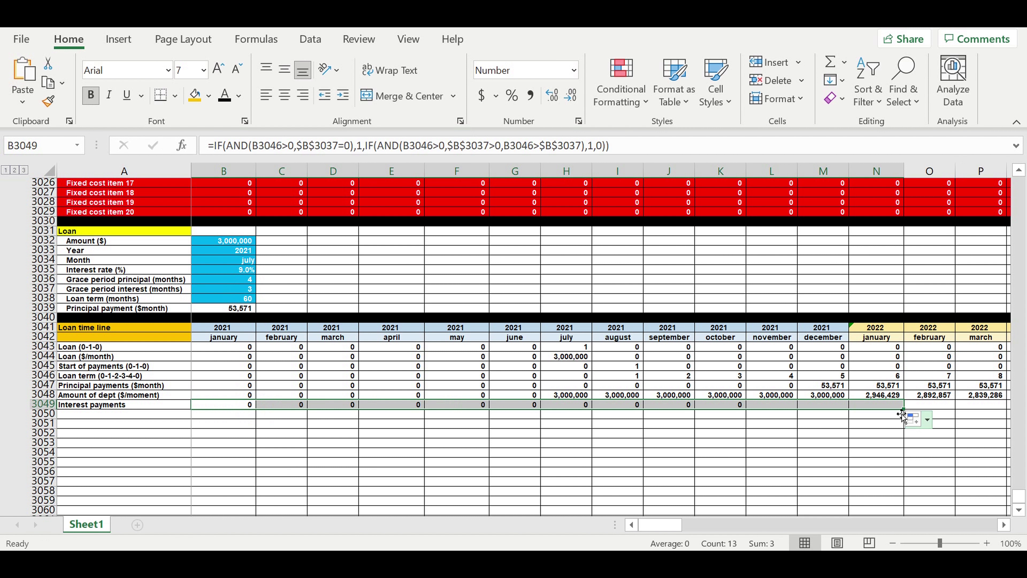
click(818, 435)
click(776, 406)
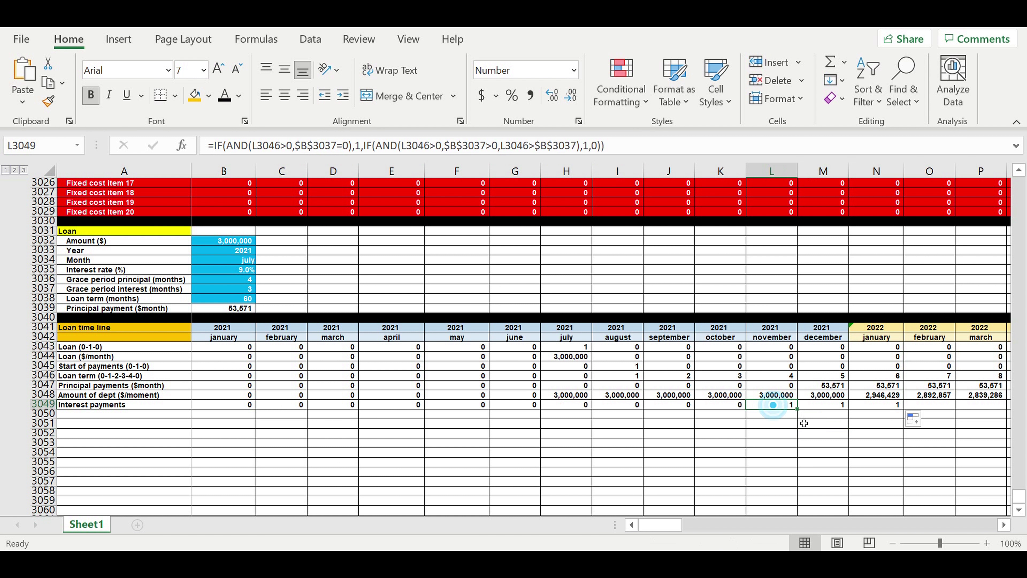
drag(797, 408, 910, 407)
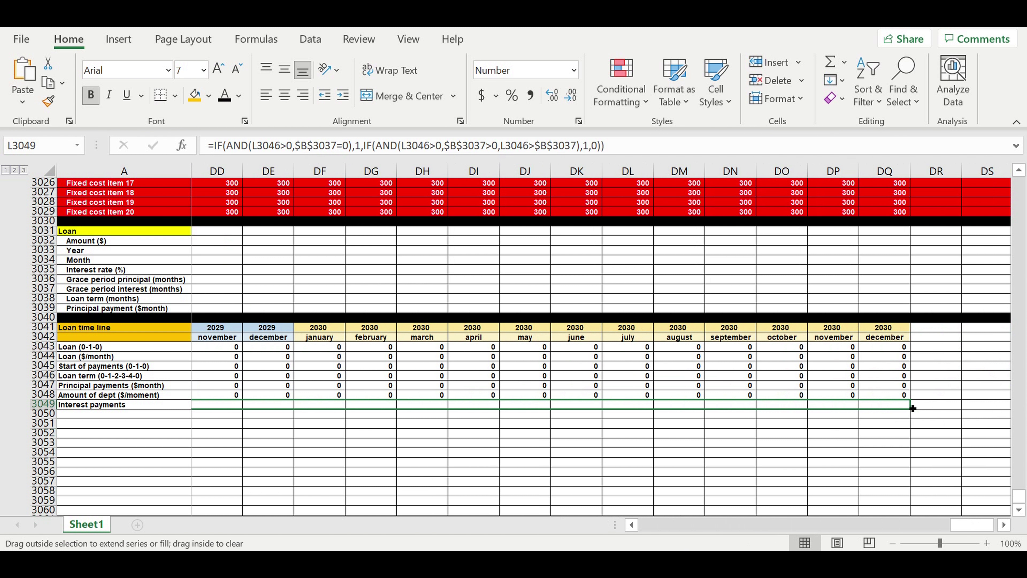
drag(970, 522, 558, 529)
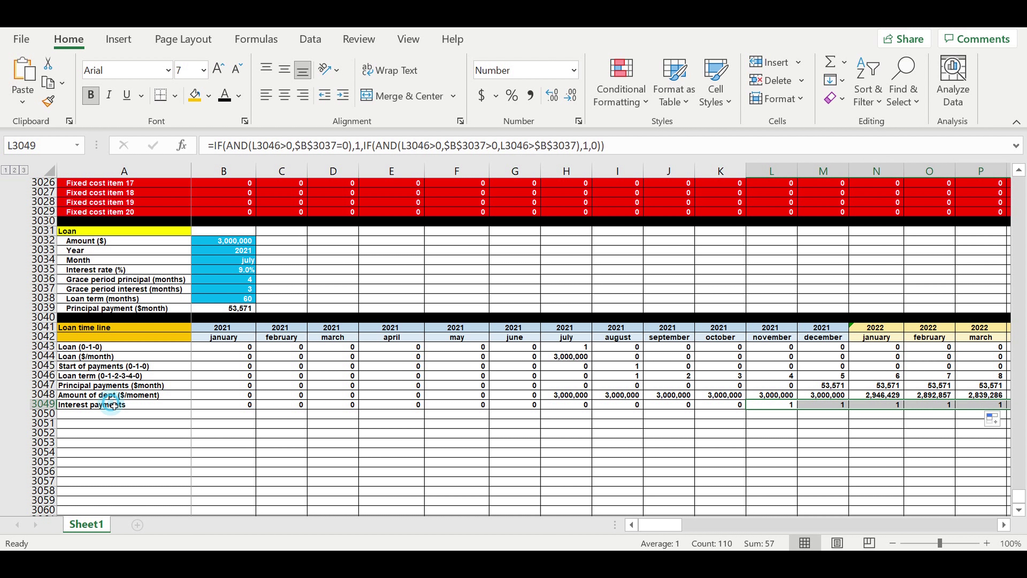
Step: Rename the A3049 label to 'Interest payments (0-1-0)'
click(103, 405)
click(318, 154)
text((0-1-0))
key(Return)
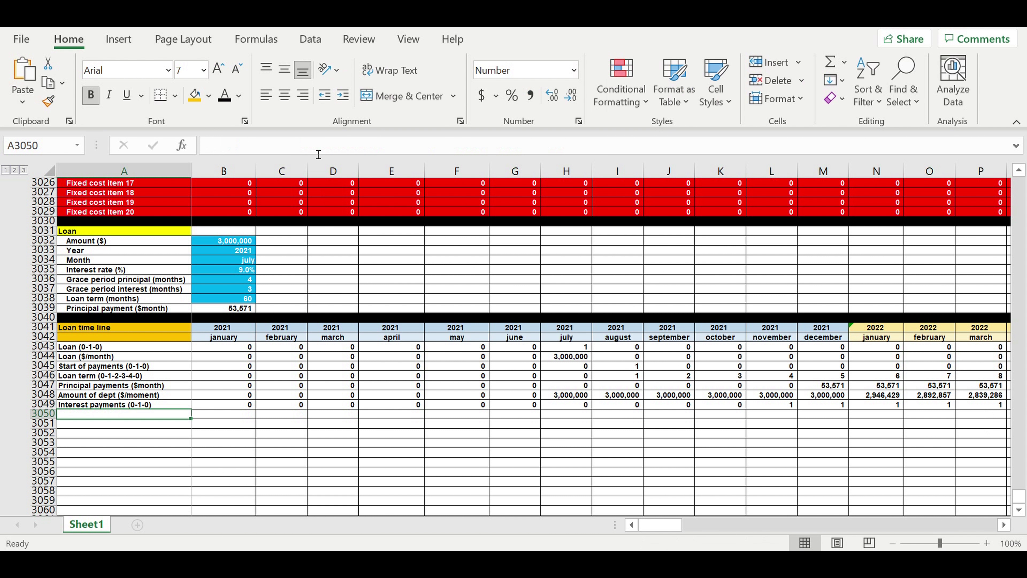
Step: Copy the A3049 label down to A3050 and change '0-1-0' to '$/month'
click(91, 403)
drag(190, 409, 190, 417)
click(123, 414)
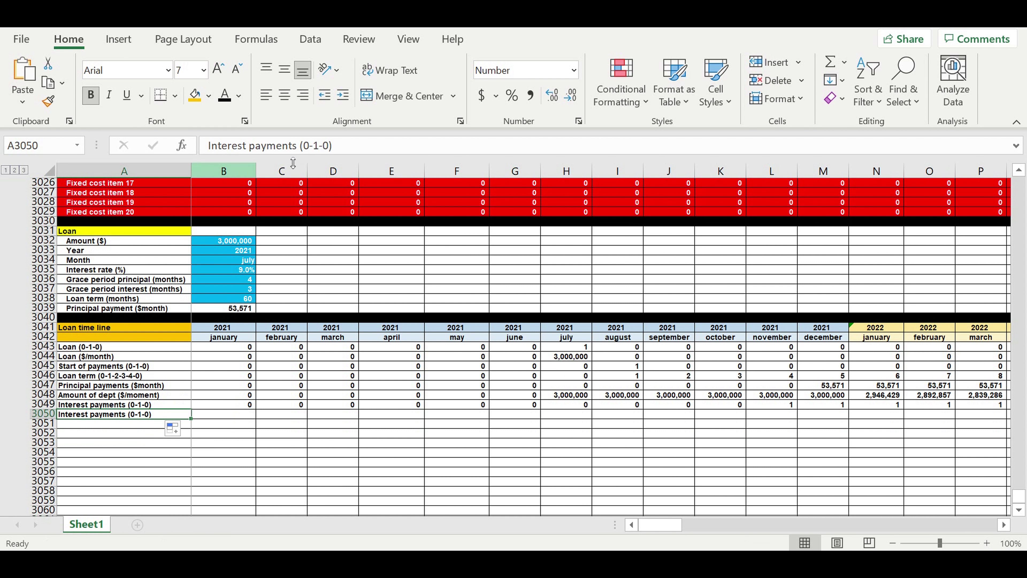
drag(303, 145, 329, 159)
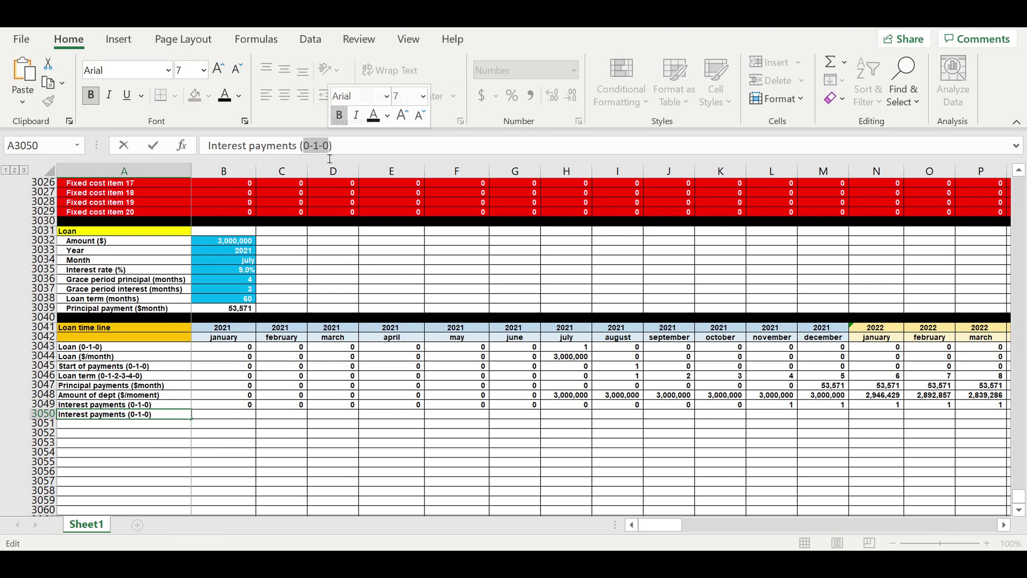
text($)
text(/)
text(mon)
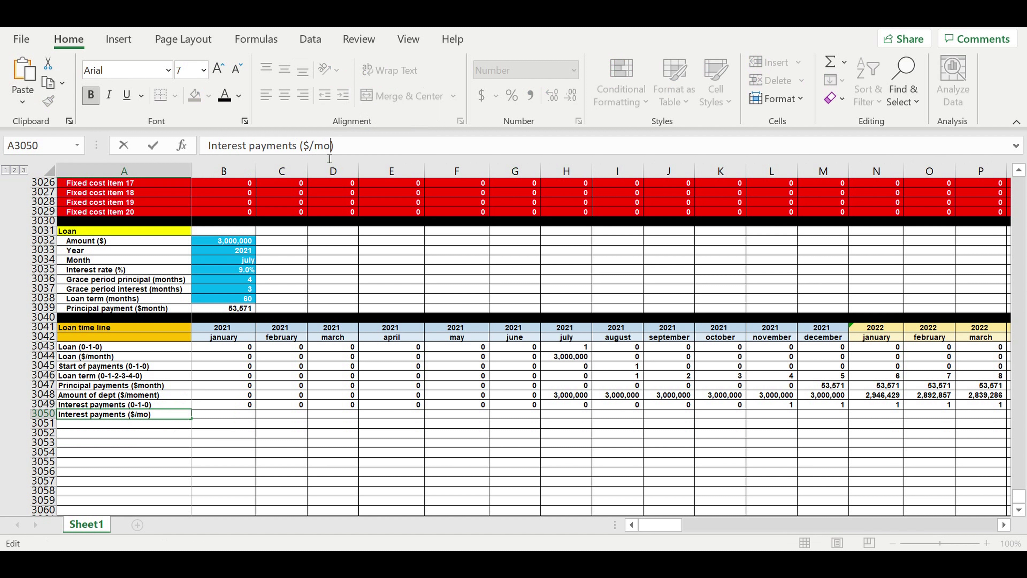
text(th)
key(Return)
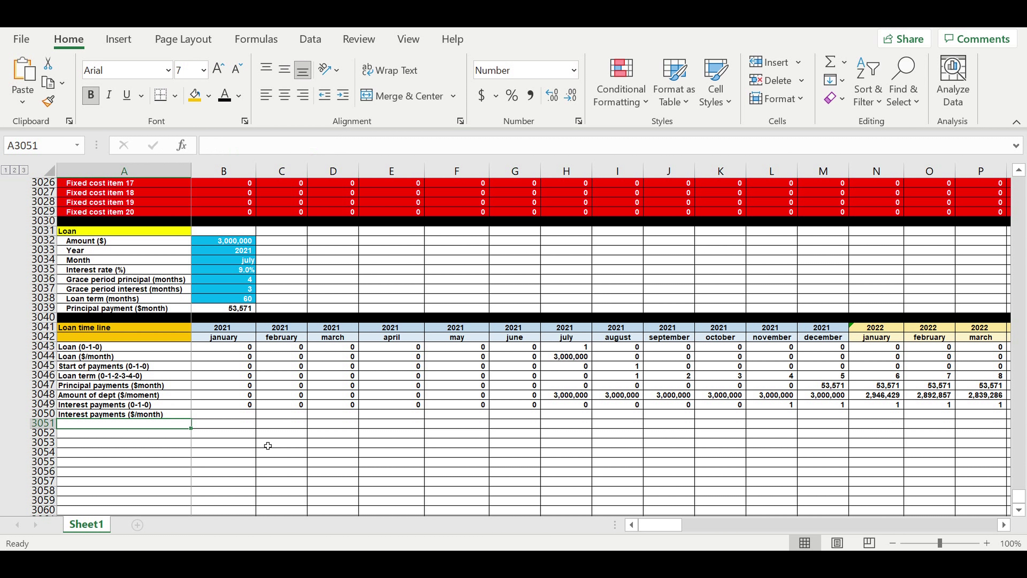
click(239, 419)
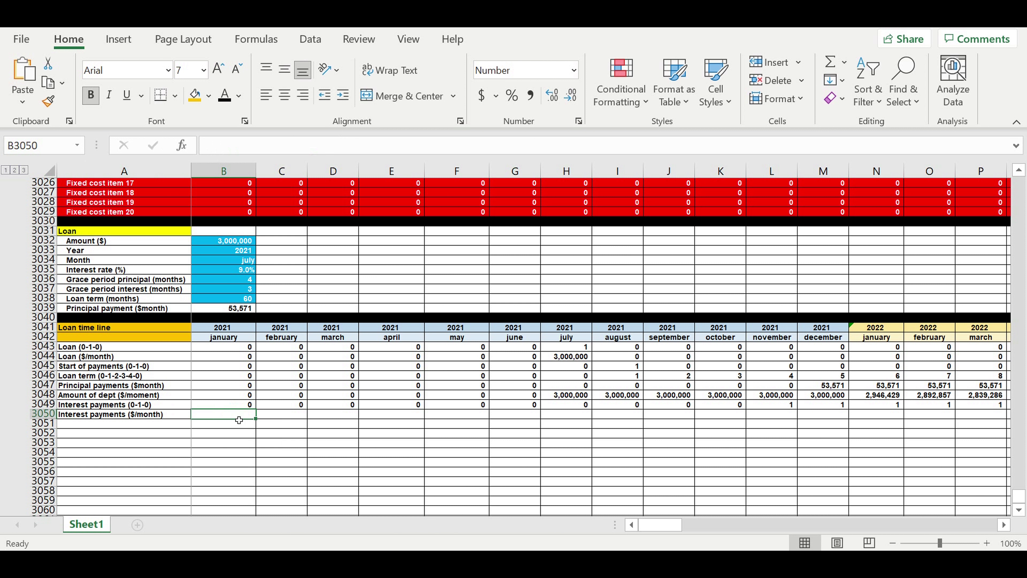
Step: Enter =B3048*B3035/12*B3049 in B3050, correcting the mistaken /2 to /12
text(=)
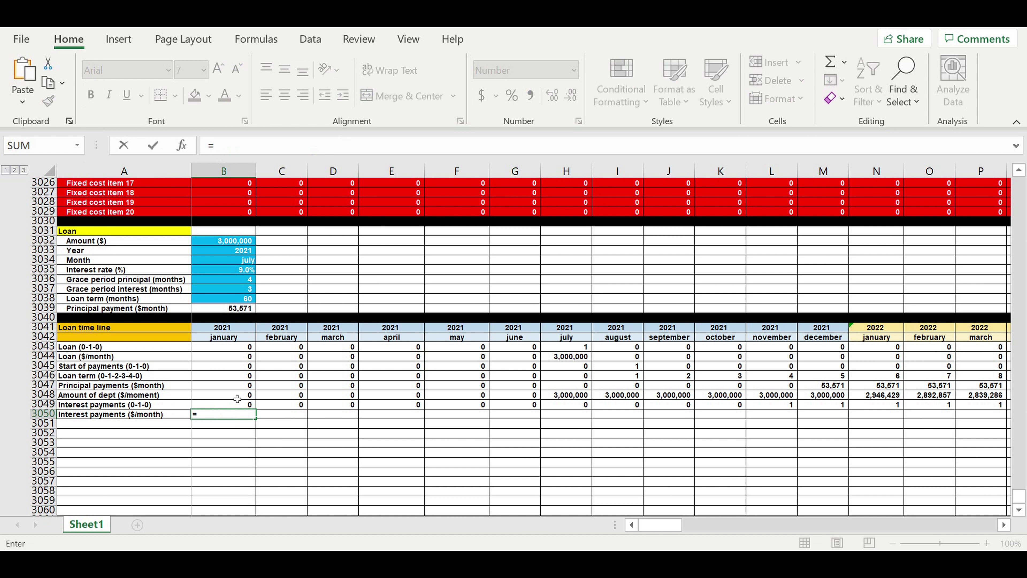
click(220, 397)
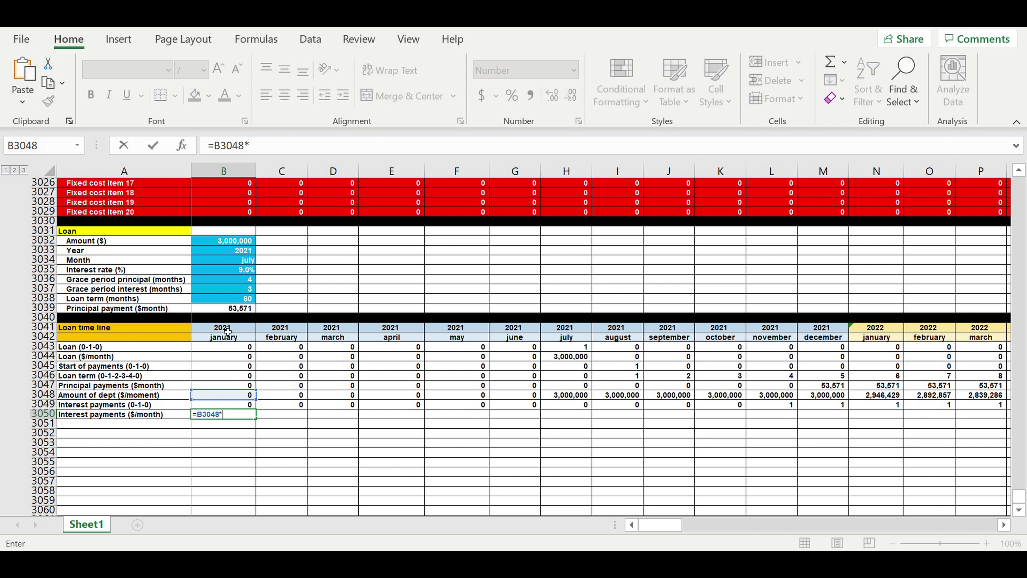
click(221, 274)
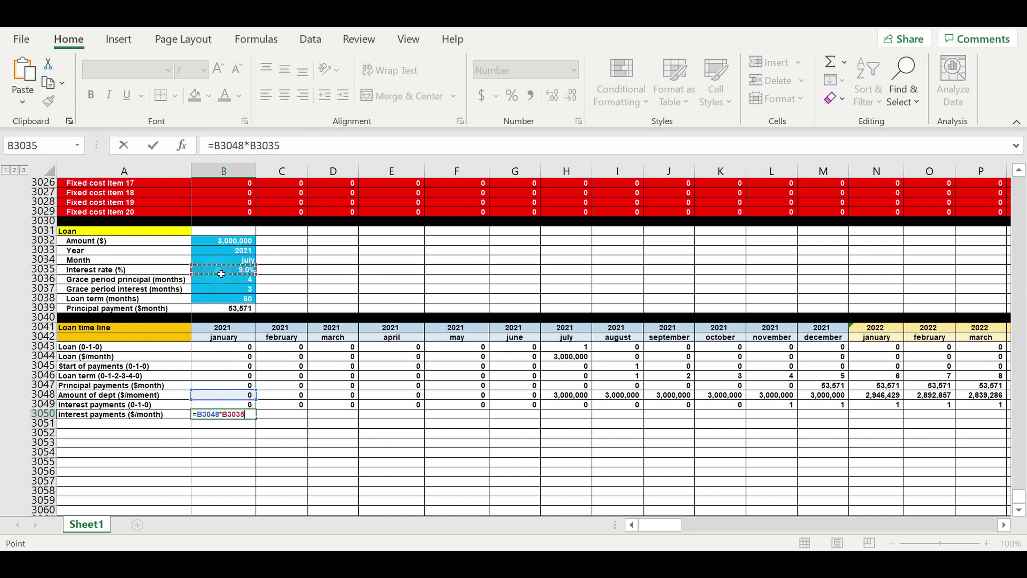
text(/2)
click(303, 145)
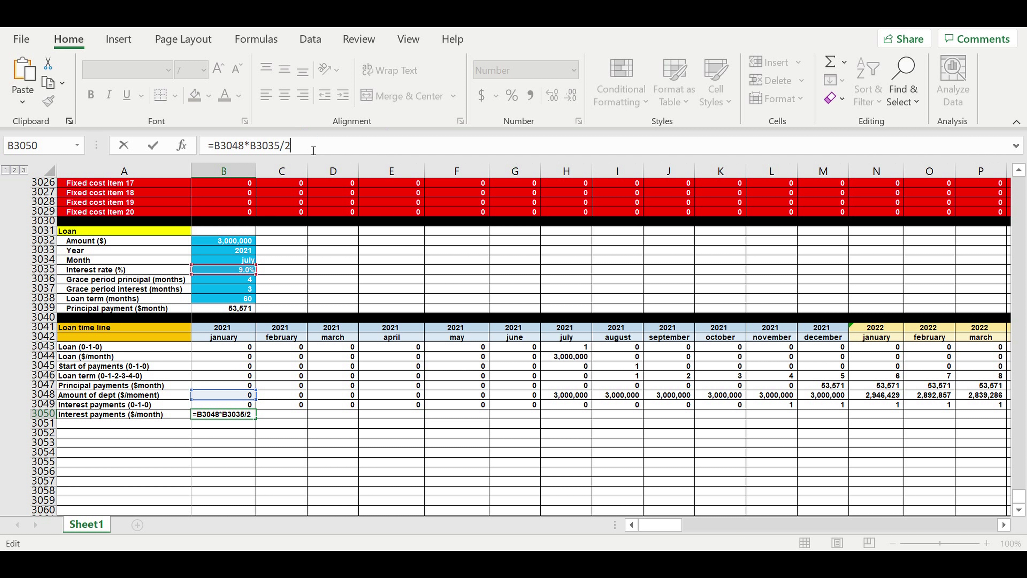
key(BackSpace)
key(BackSpace)
text(/12)
click(224, 406)
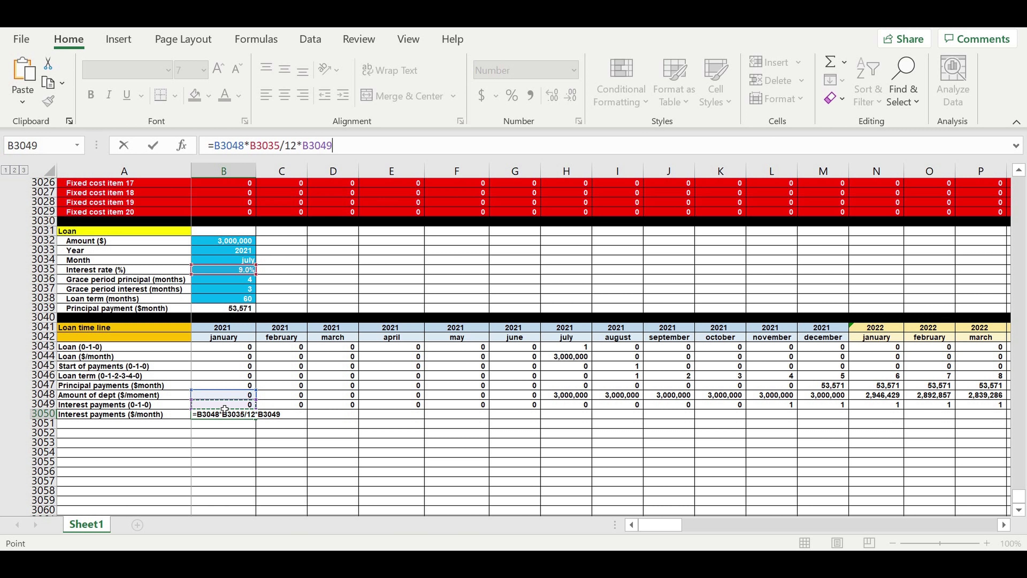
key(Return)
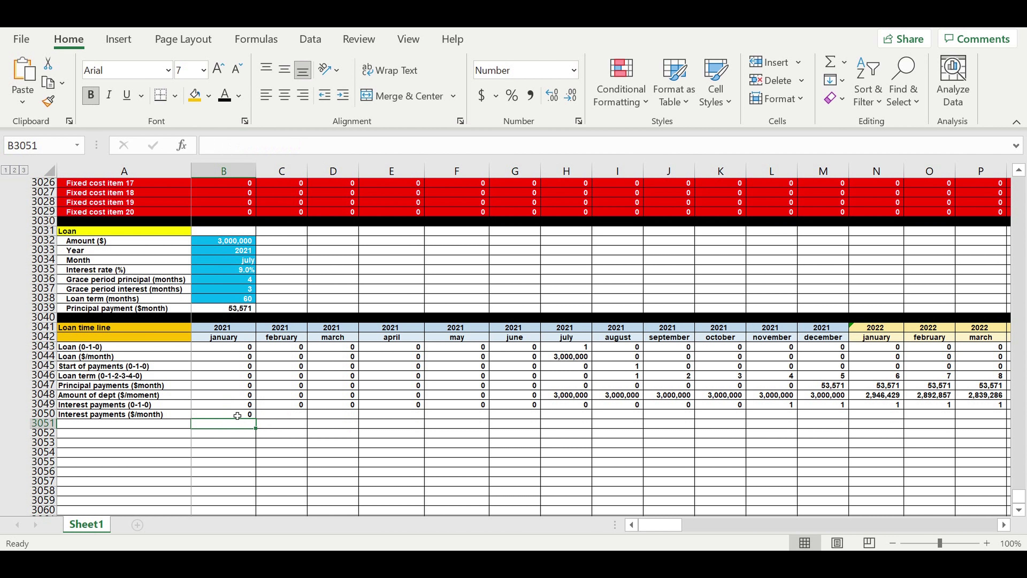
click(248, 414)
Step: Lock the interest-rate reference in B3050's formula as $B$3035
drag(259, 420, 904, 421)
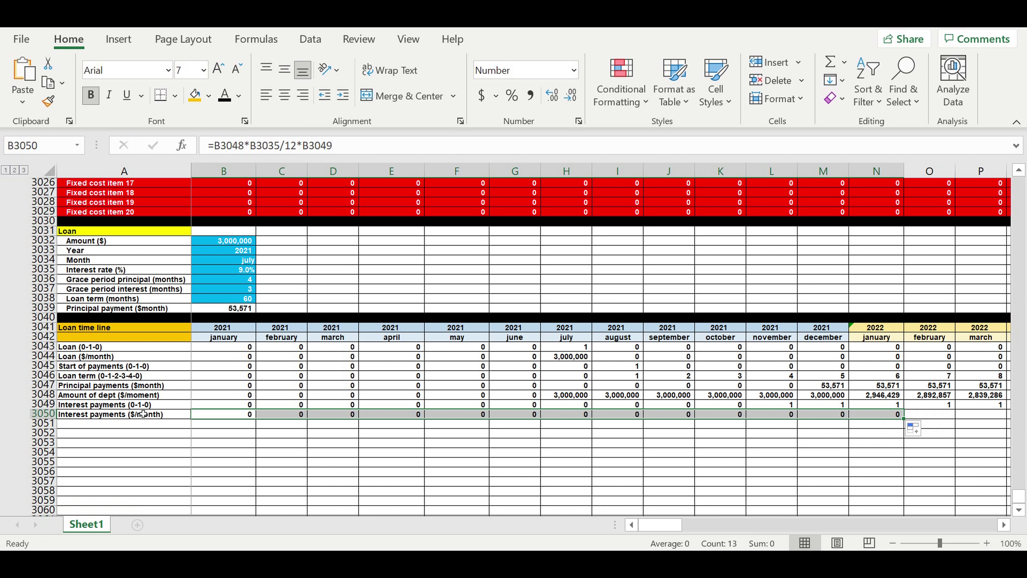
click(217, 414)
click(268, 145)
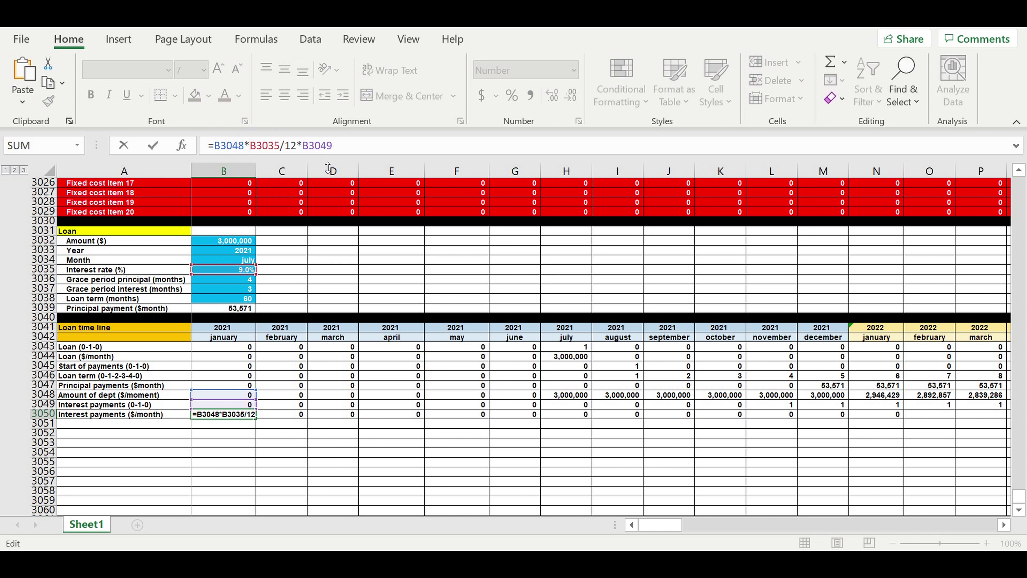
text($B$)
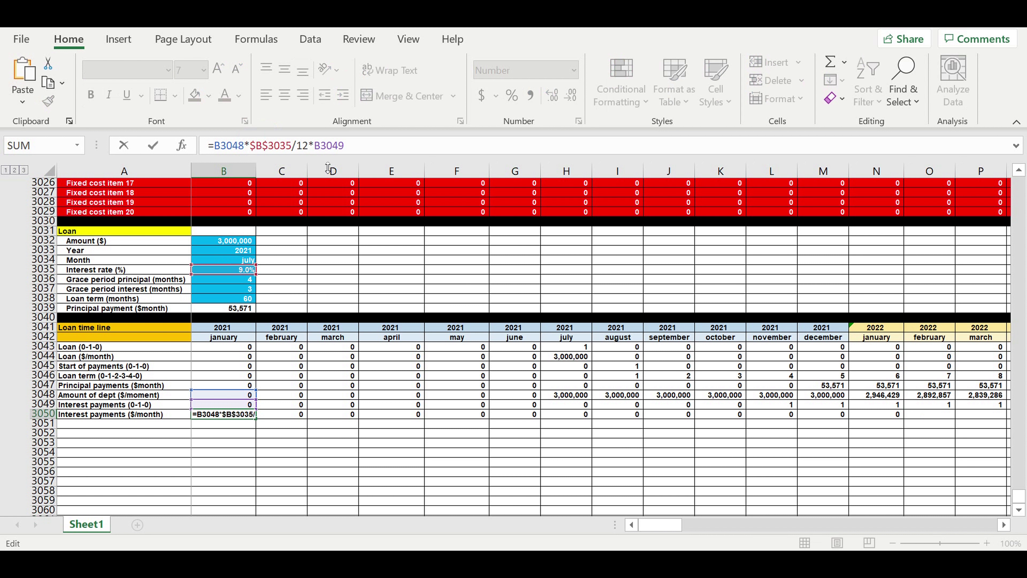
key(Return)
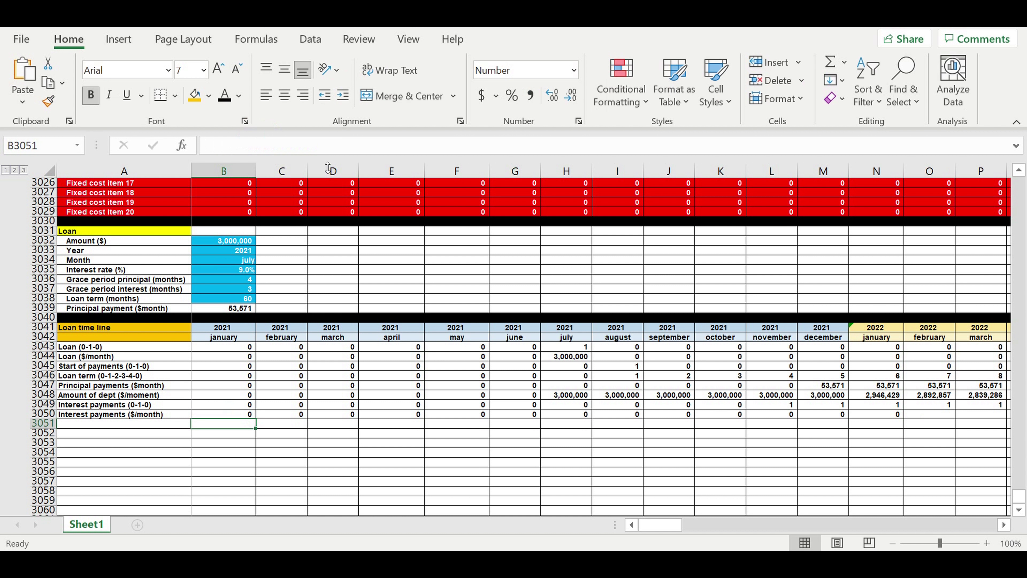
Step: Fill the corrected interest formula through December 2030, showing 22,500 from November 2021
click(236, 415)
drag(256, 418, 910, 414)
click(773, 416)
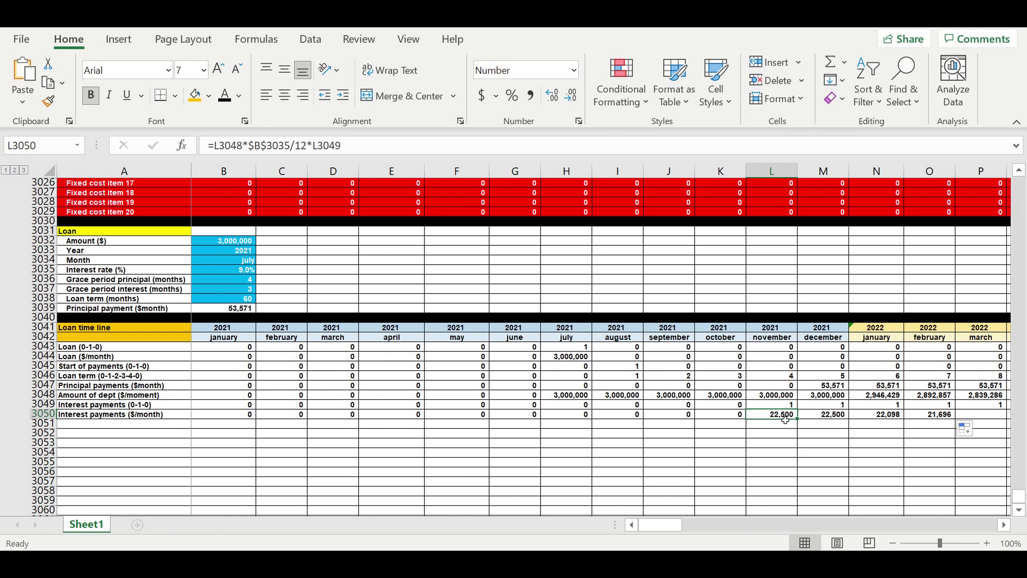
drag(796, 418, 845, 424)
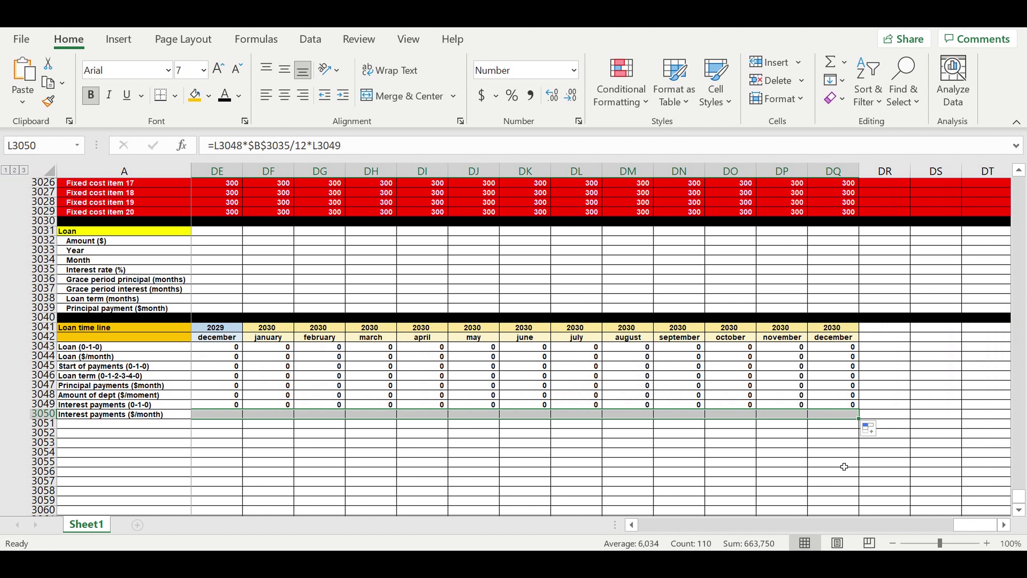
drag(966, 528, 658, 526)
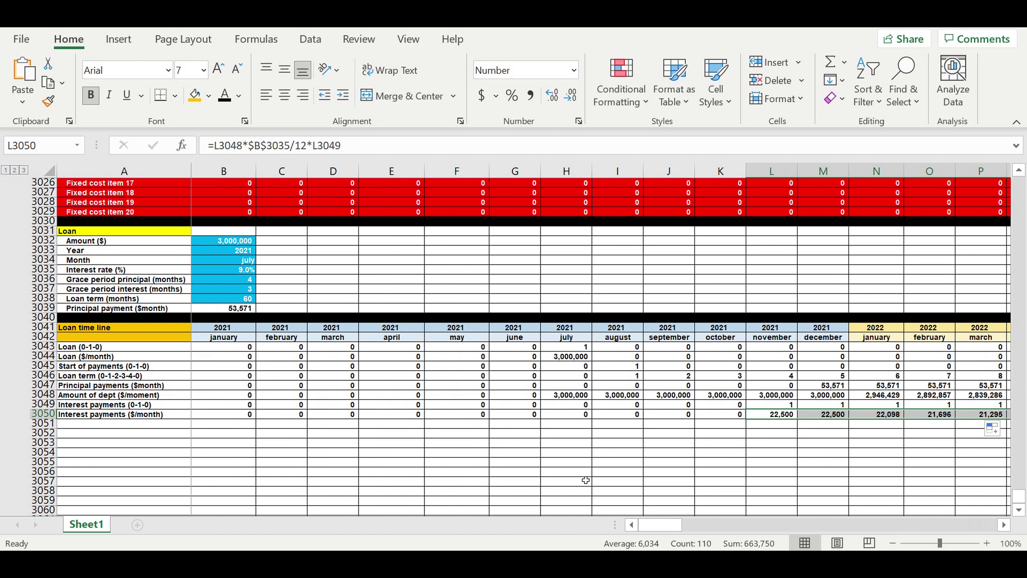
click(43, 423)
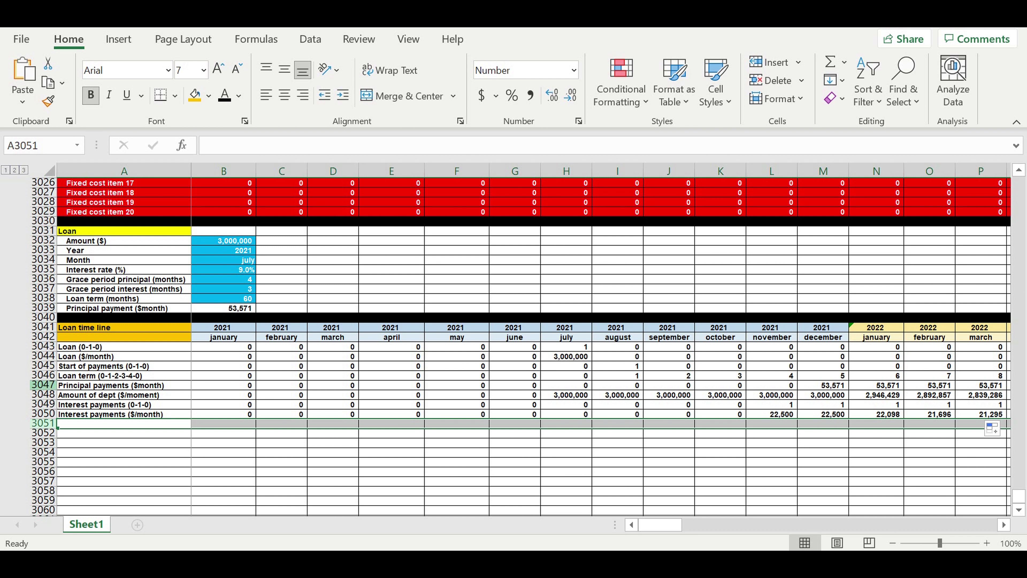
Step: Fill row 3051 black as a separator below the time line
click(209, 96)
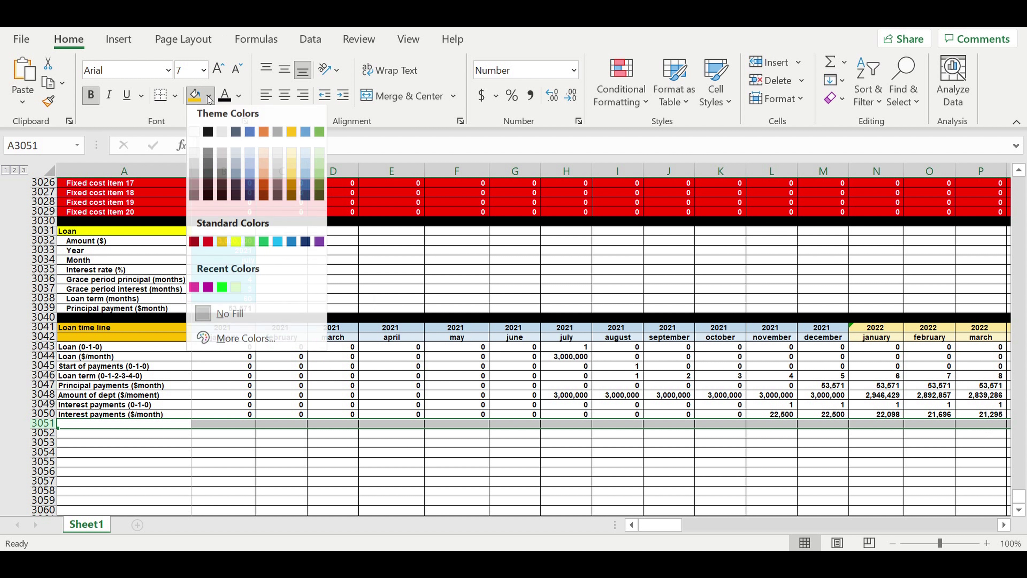
click(208, 138)
click(239, 318)
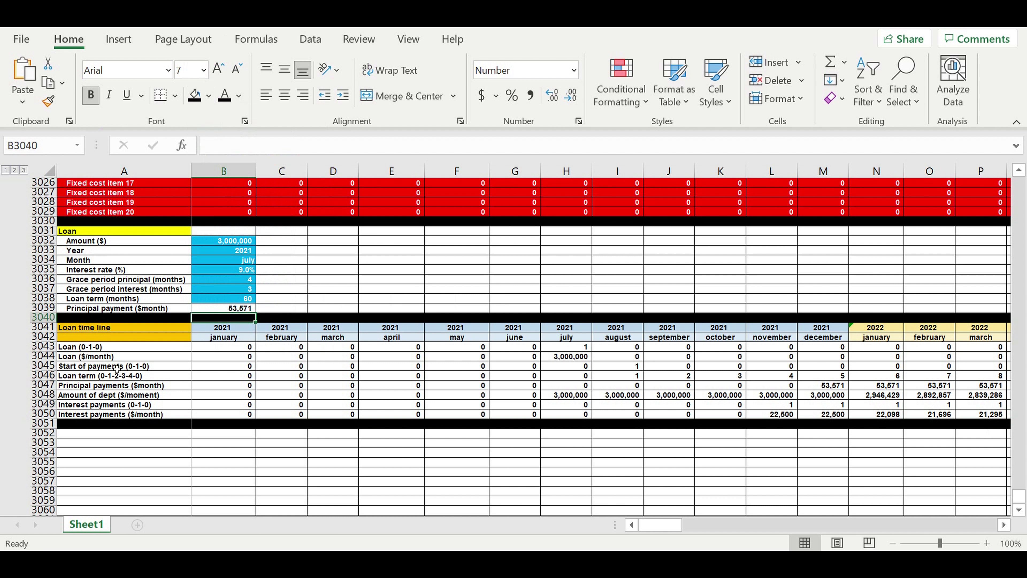
Step: Indent the row labels from Loan (0-1-0) down to Interest payments
click(116, 368)
drag(83, 348, 92, 415)
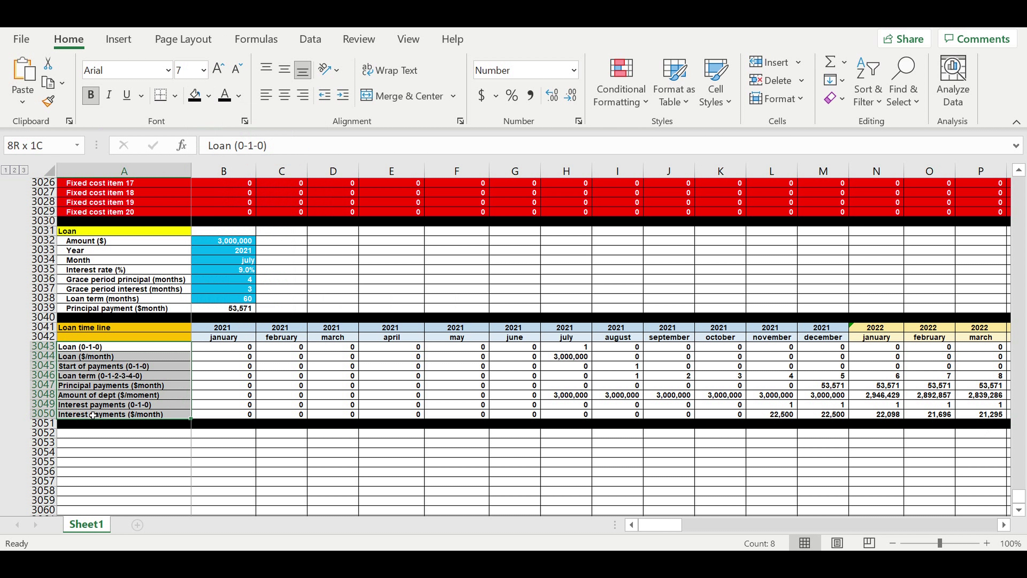
click(343, 95)
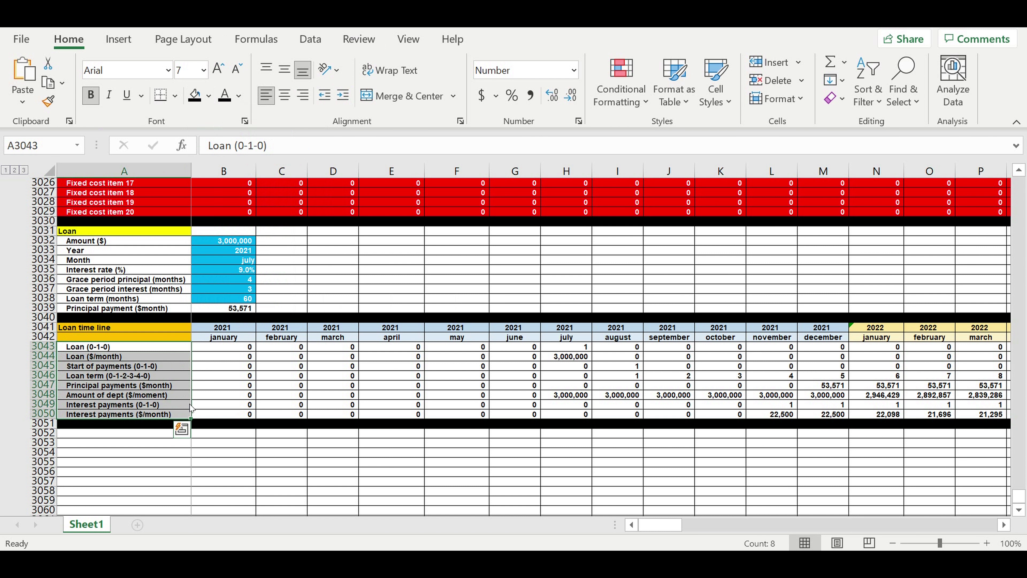
click(569, 357)
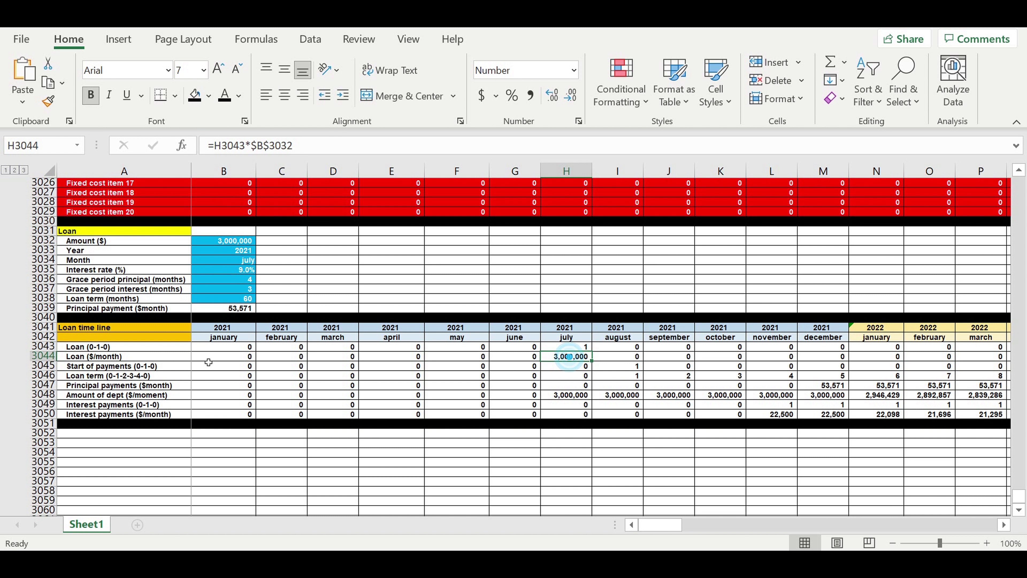
Step: Colour the Loan ($/month) row green
click(44, 357)
click(209, 96)
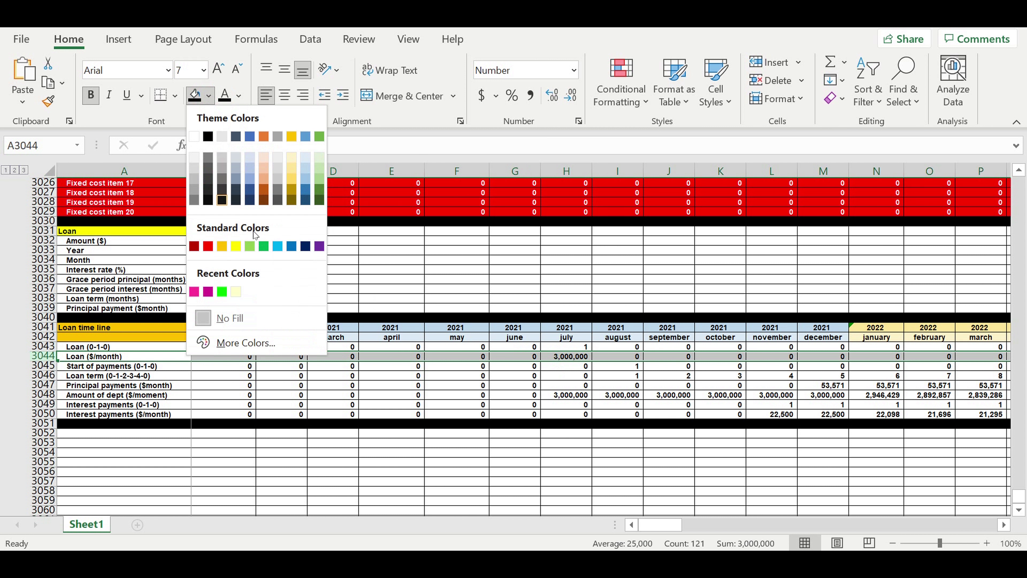
click(221, 291)
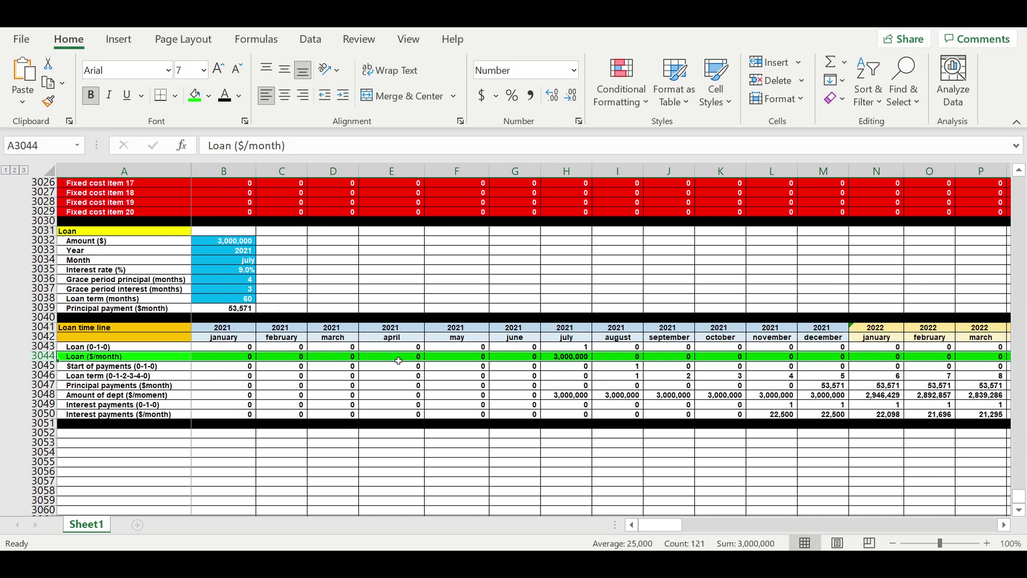
click(568, 387)
click(566, 356)
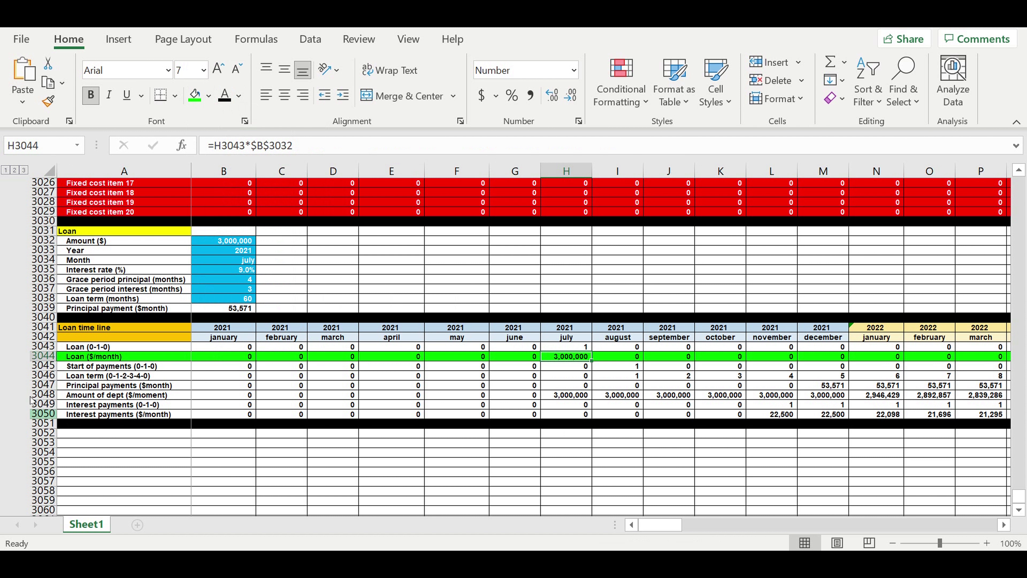
click(84, 394)
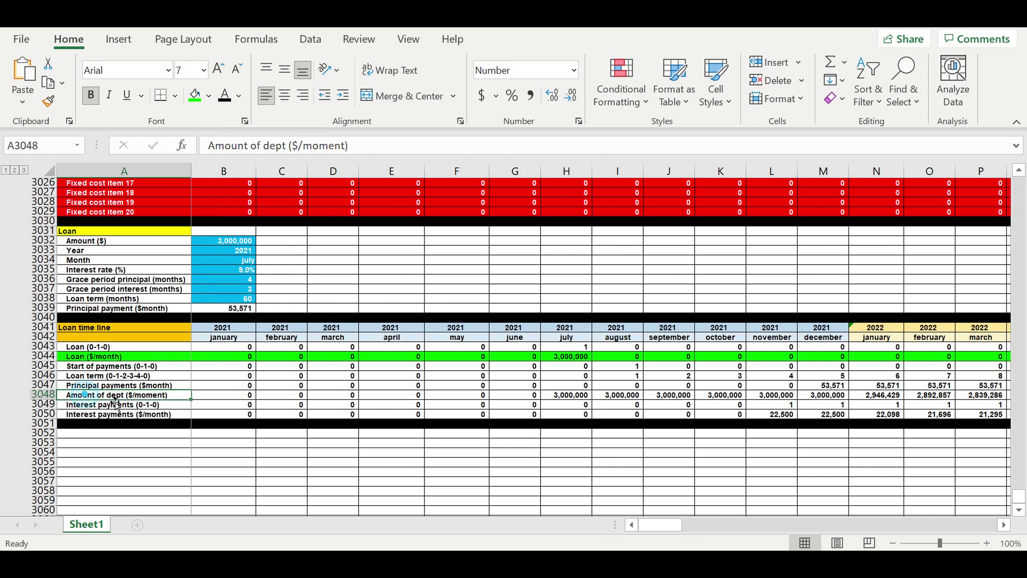
Step: Give the Principal payments row a red fill with white text
click(819, 387)
click(40, 386)
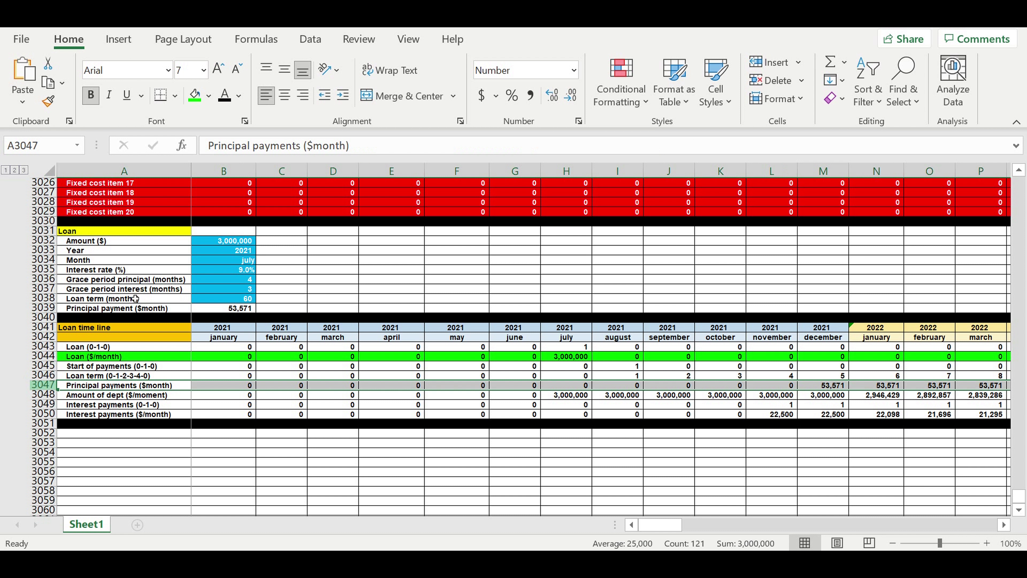
click(209, 96)
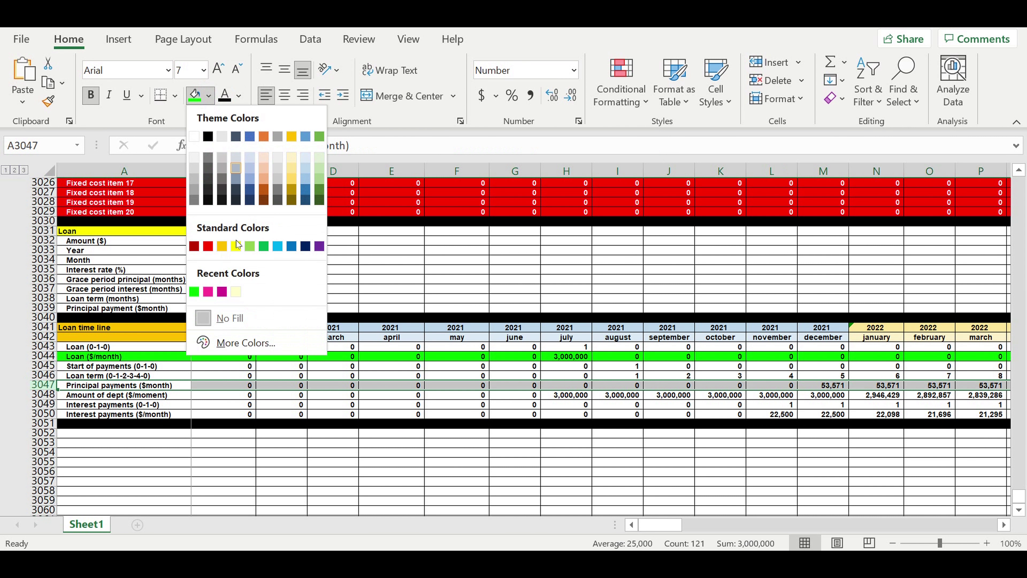
click(208, 246)
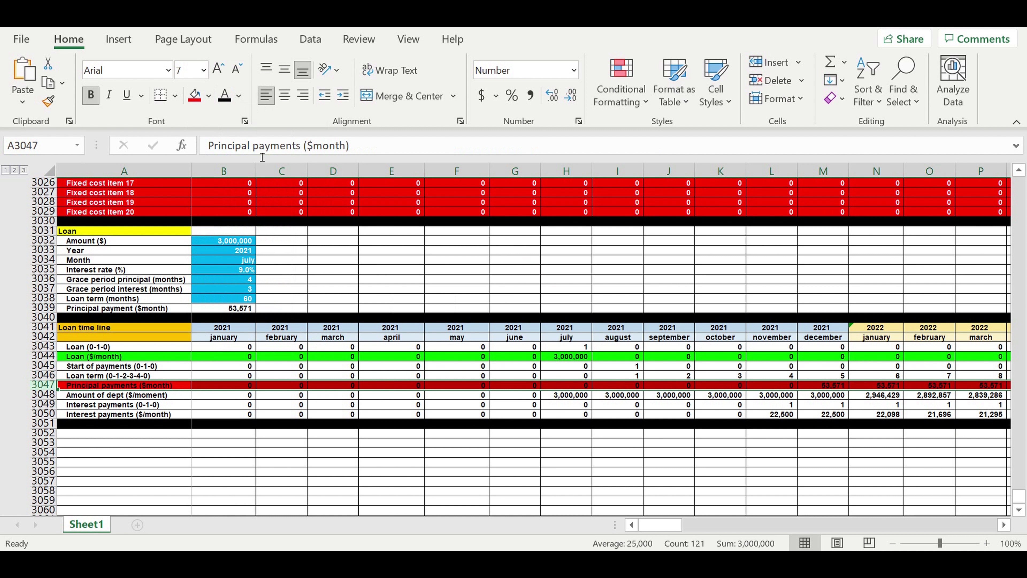
click(239, 103)
click(229, 156)
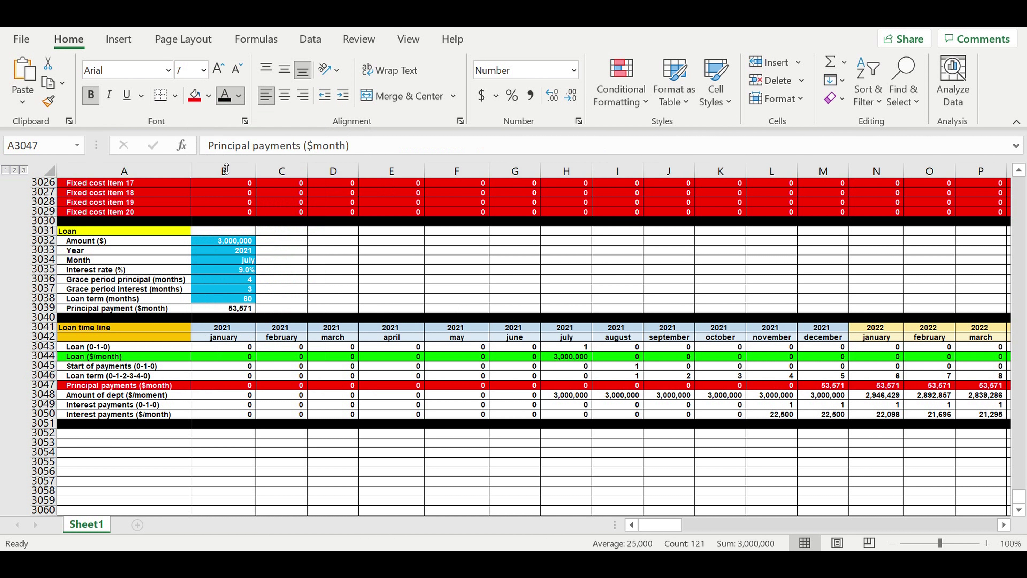
click(590, 320)
Step: Give the Interest payments ($/month) row a red fill with white text
click(836, 387)
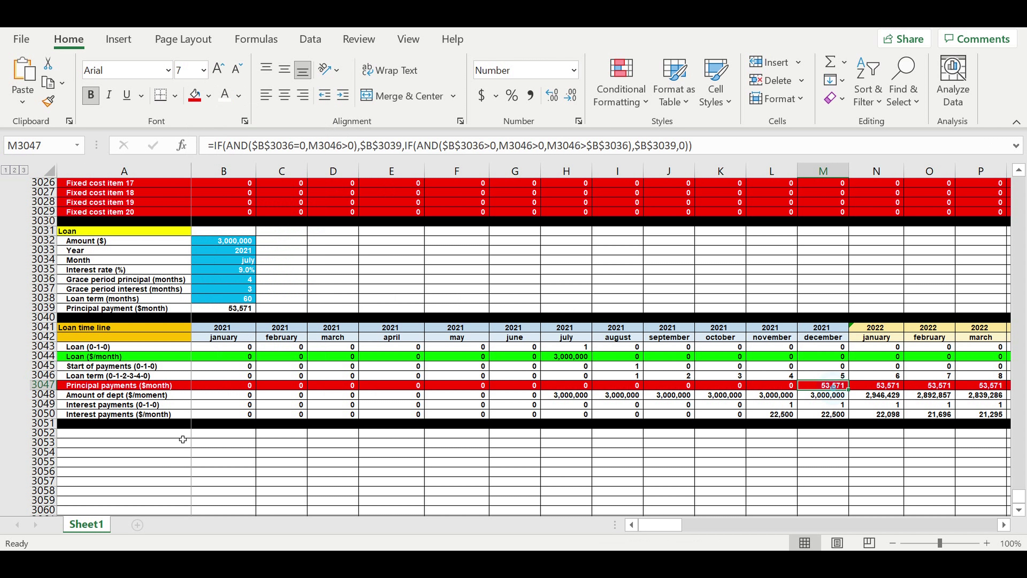
click(85, 417)
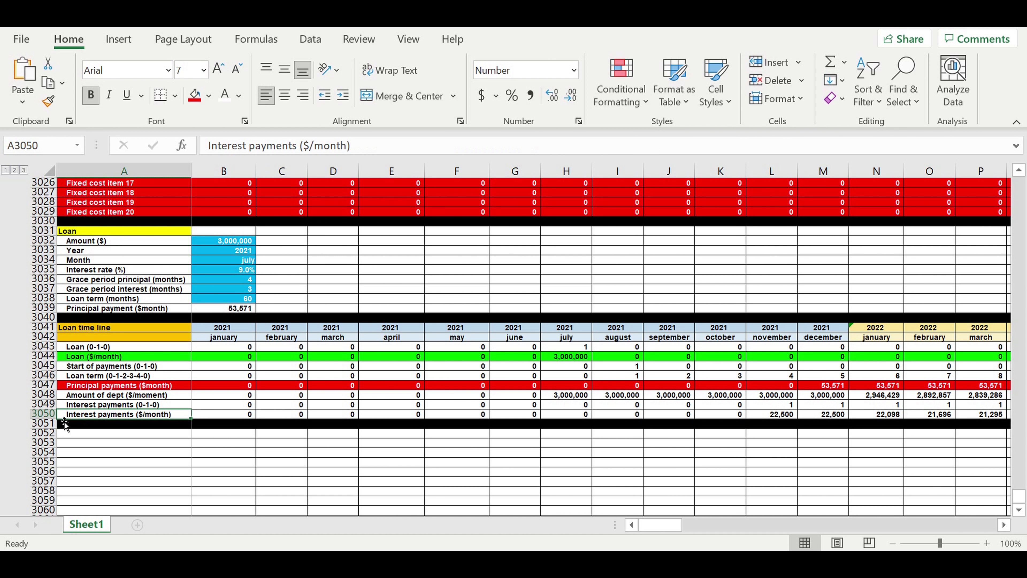
click(43, 414)
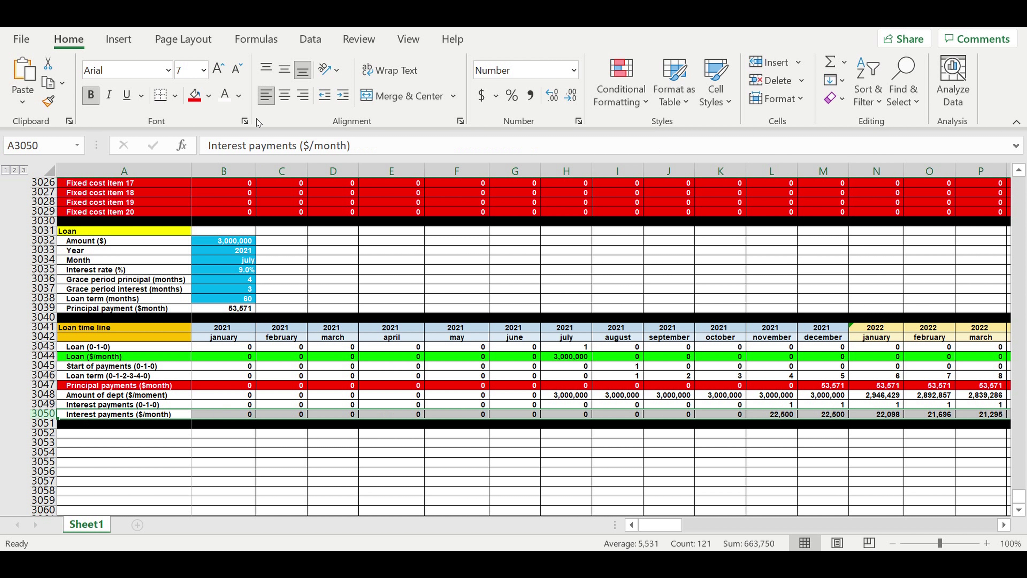
click(194, 95)
click(226, 97)
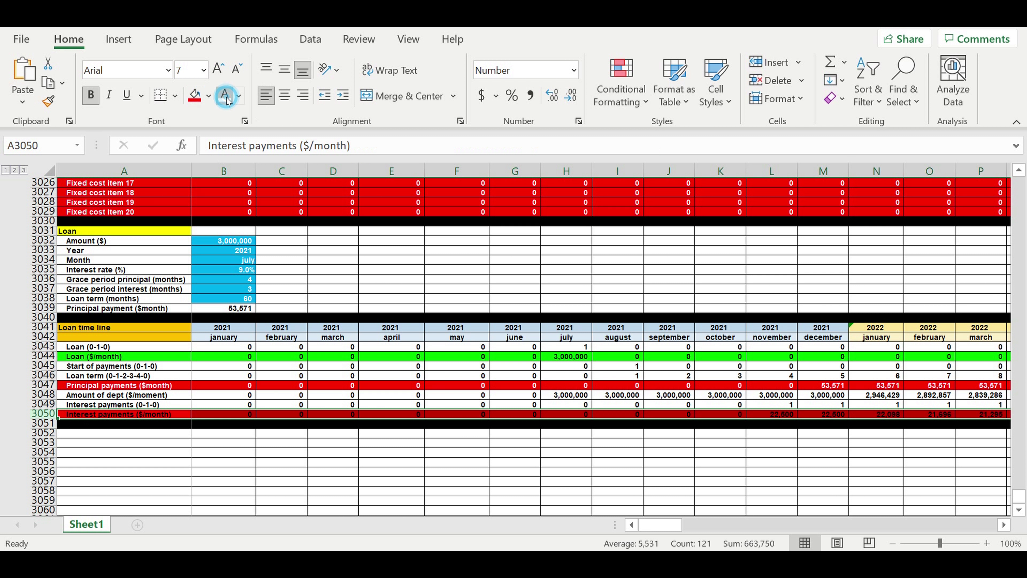
click(618, 453)
Step: Review the loan, principal and interest formulas in columns K and L
click(780, 417)
click(780, 386)
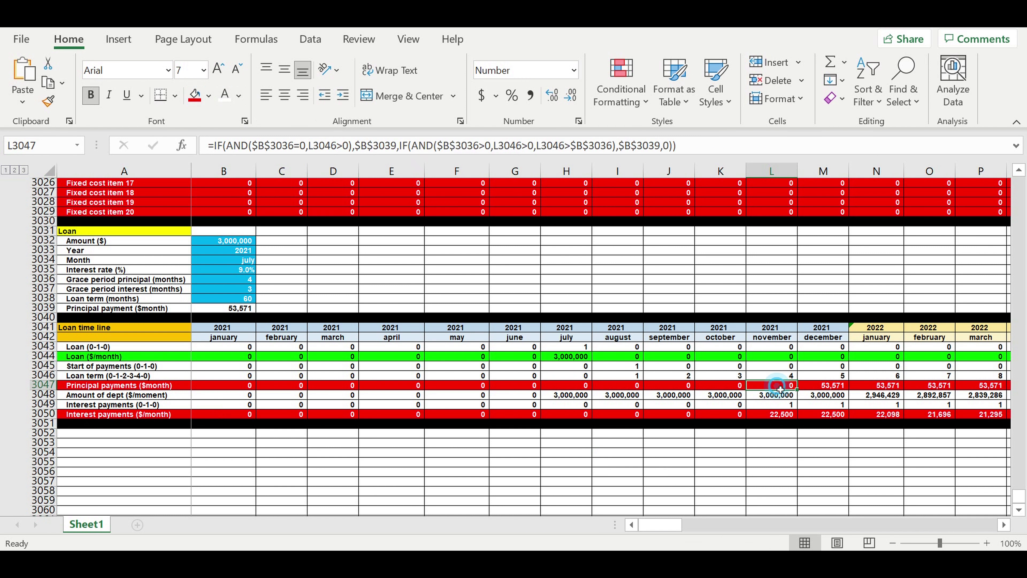
click(741, 357)
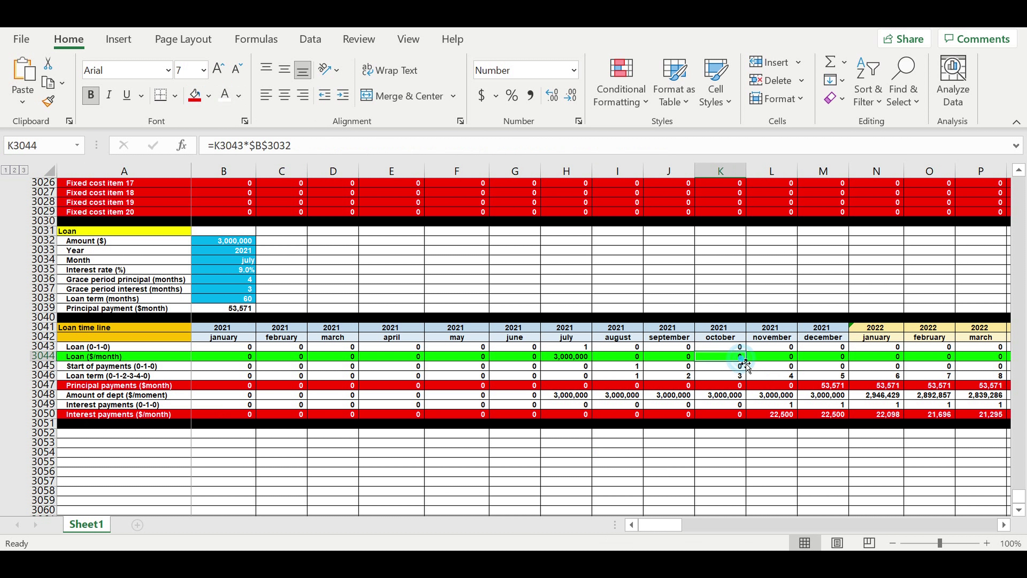
click(726, 385)
click(733, 413)
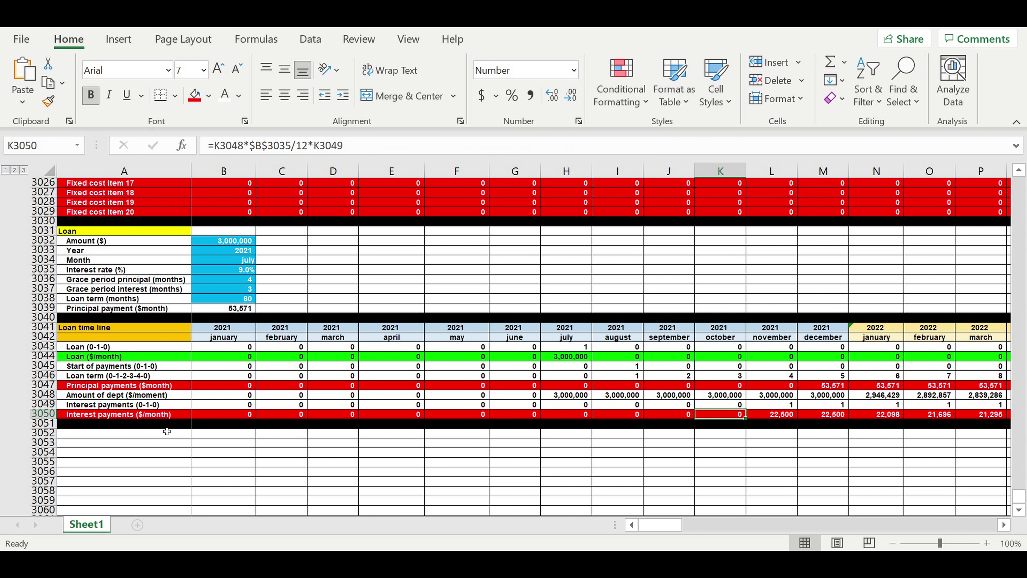
click(75, 453)
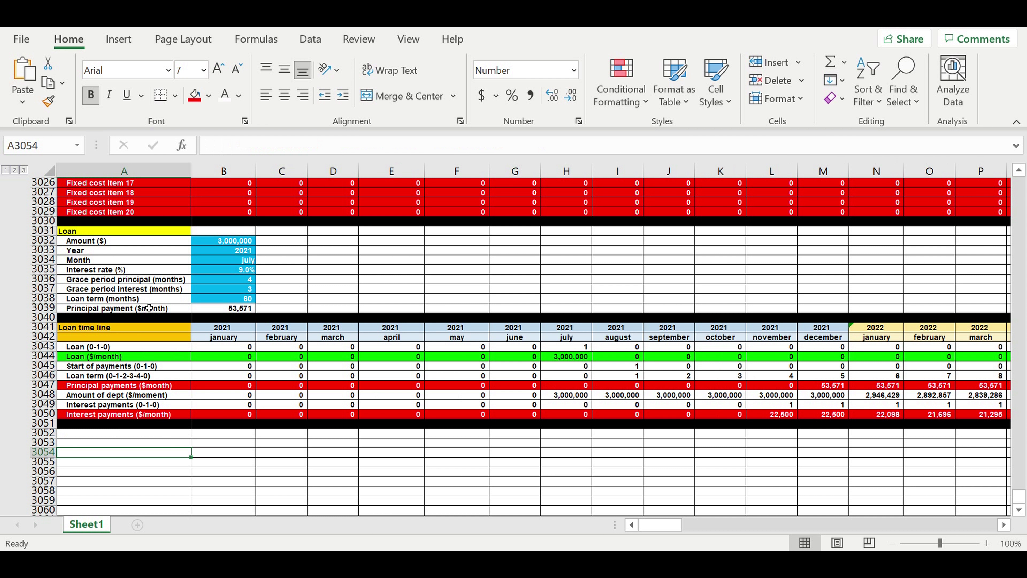
Step: Change the loan amount in B3032 to 2,000,000
click(182, 355)
click(223, 241)
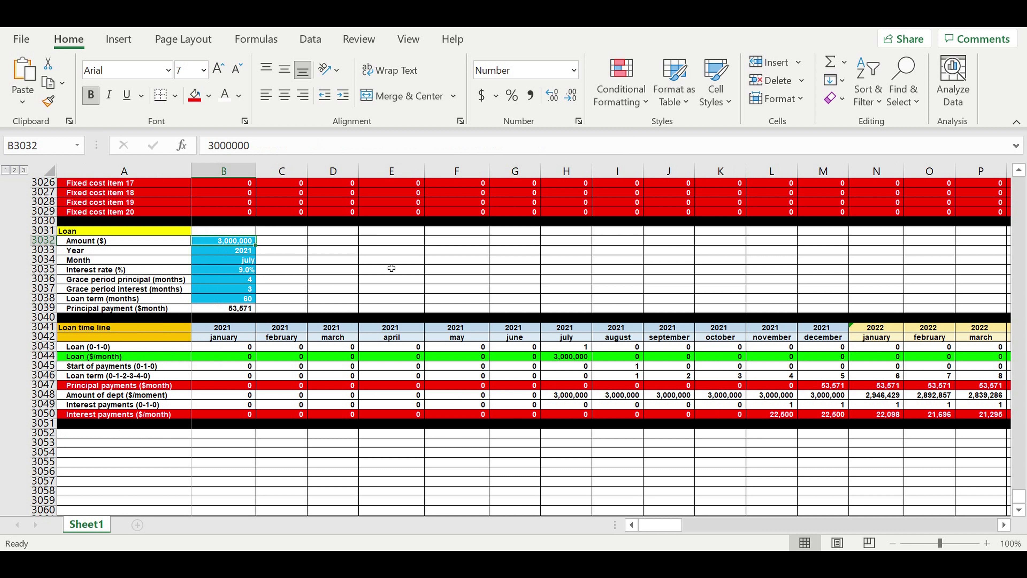
text(2)
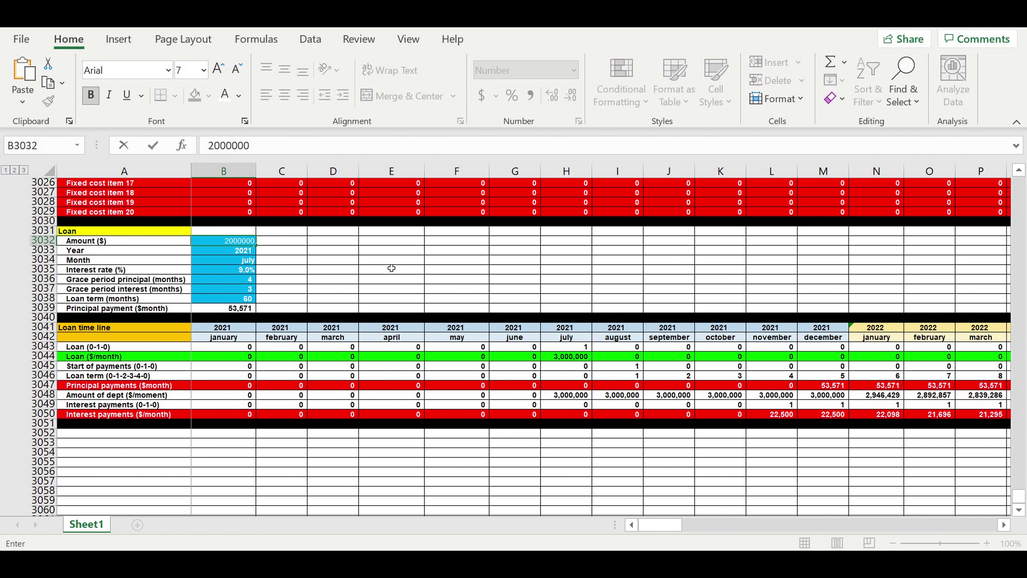
key(Return)
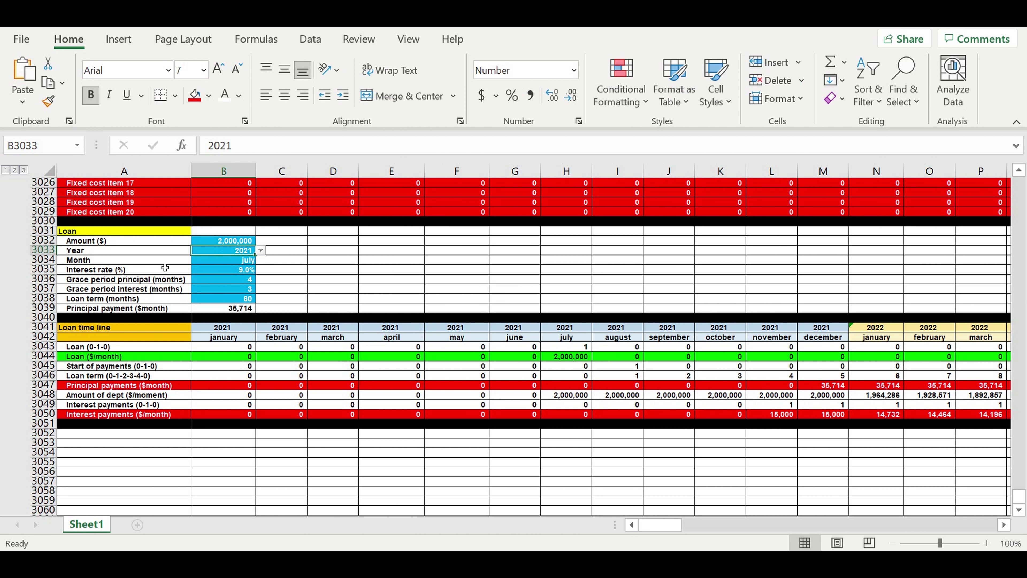
Step: Set both the principal and interest grace periods to 0
click(232, 283)
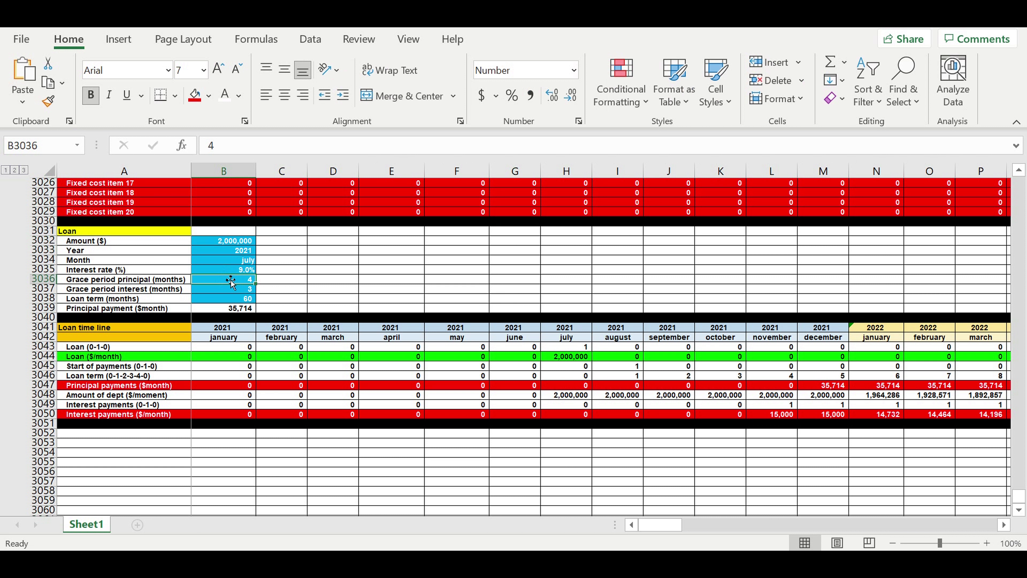
text(0)
key(Return)
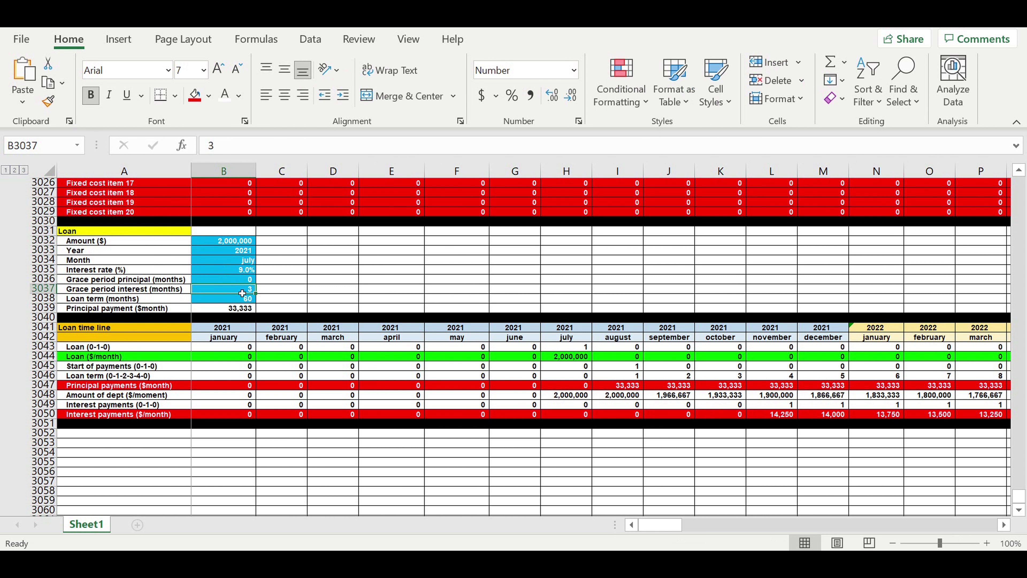
text(0)
key(Return)
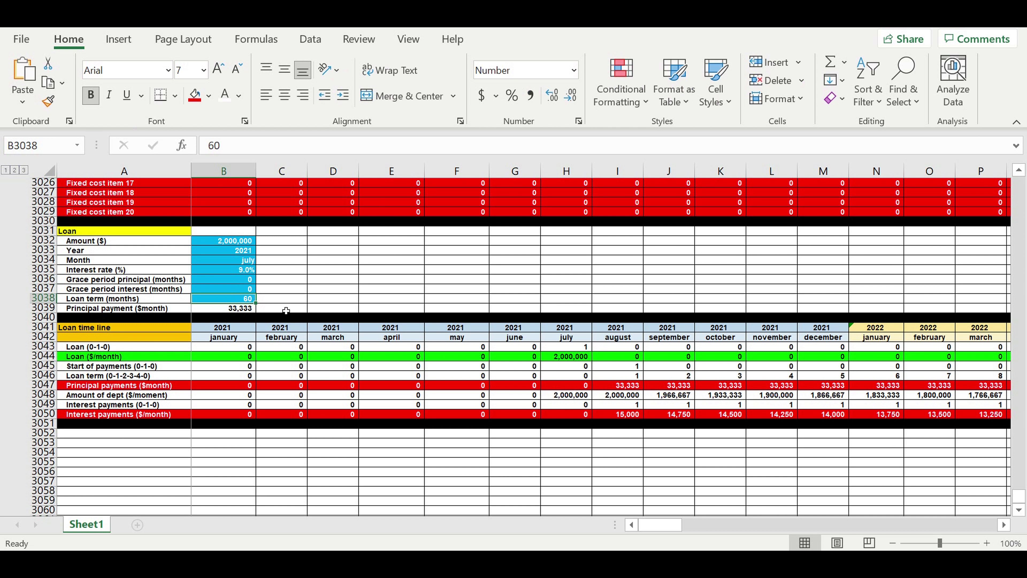
Step: Check the I3047 and I3050 formulas showing 33,333 principal and 15,000 interest from August 2021
click(626, 387)
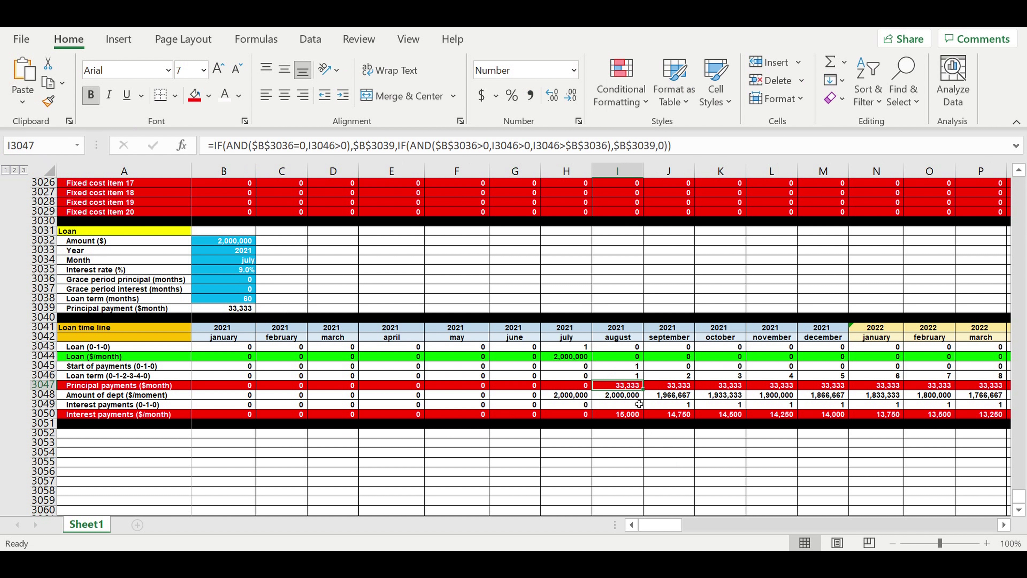
click(622, 414)
click(617, 384)
click(626, 417)
click(616, 383)
click(213, 282)
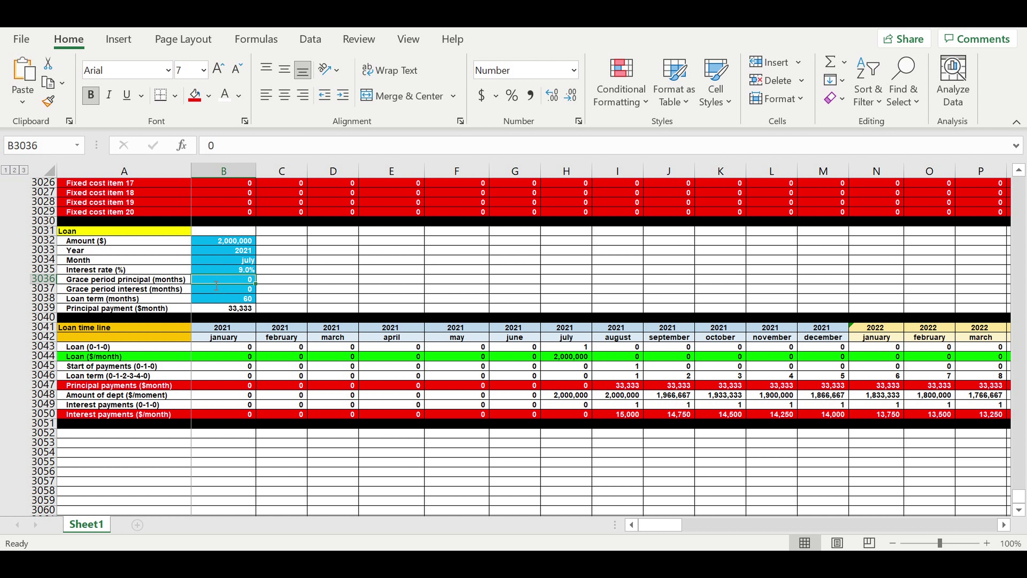
Step: Enter 2 months for the principal grace period and 5 for the interest grace period
text(2)
key(Return)
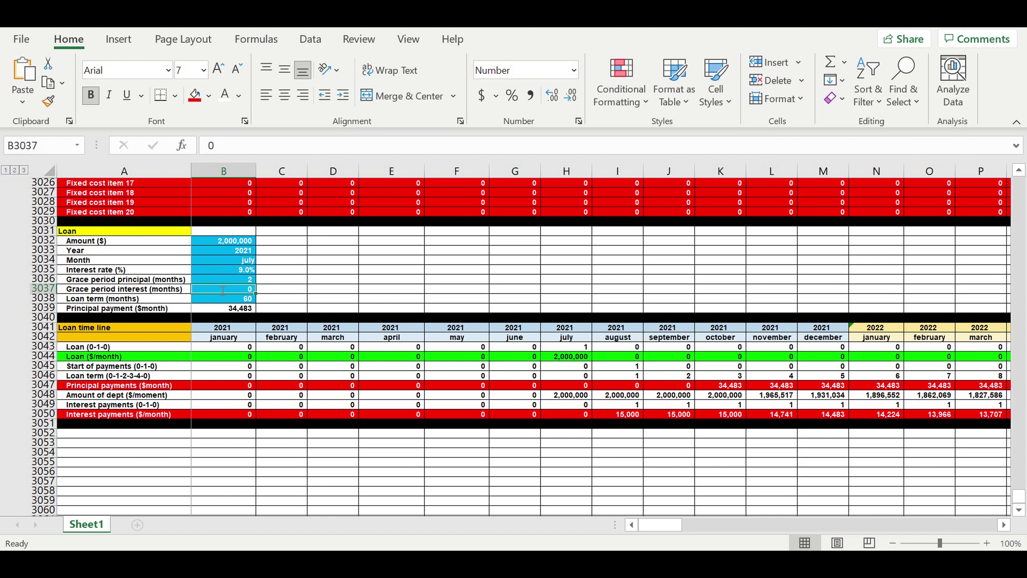
text(5)
key(Return)
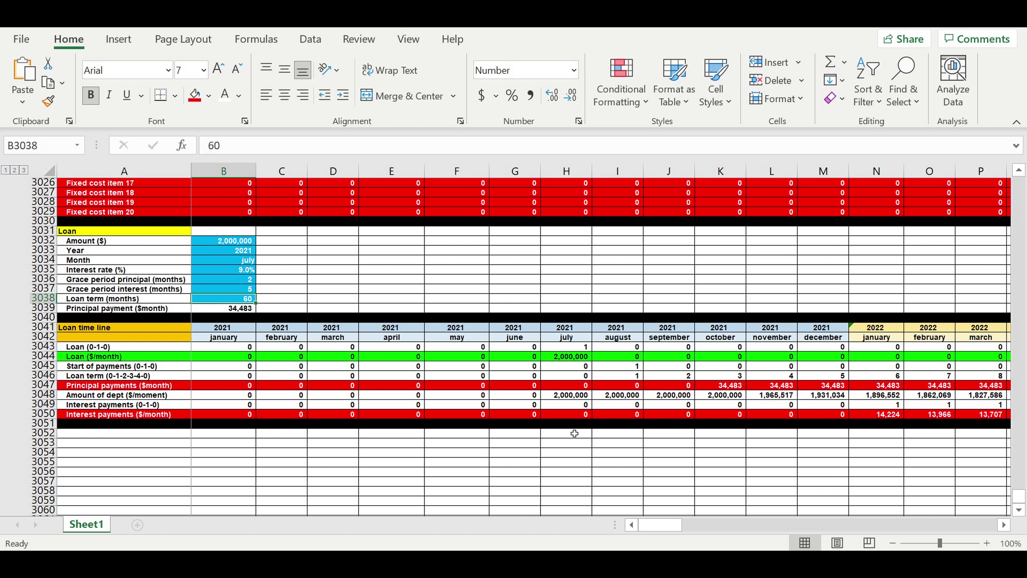
Step: Review the October–February payments: 34,483 principal from October 2021, 14,224 interest from January 2022
click(760, 454)
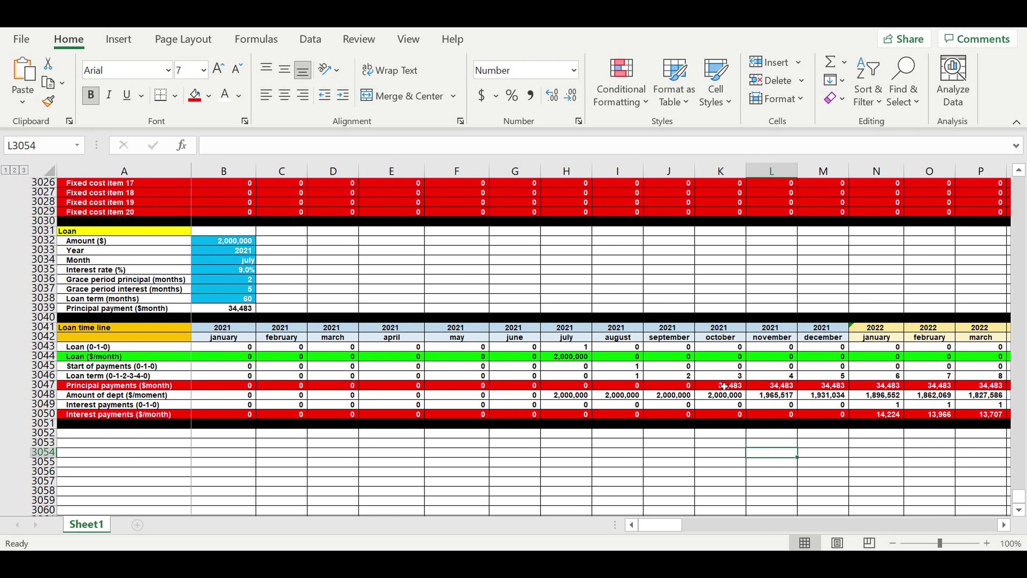
drag(724, 386, 937, 414)
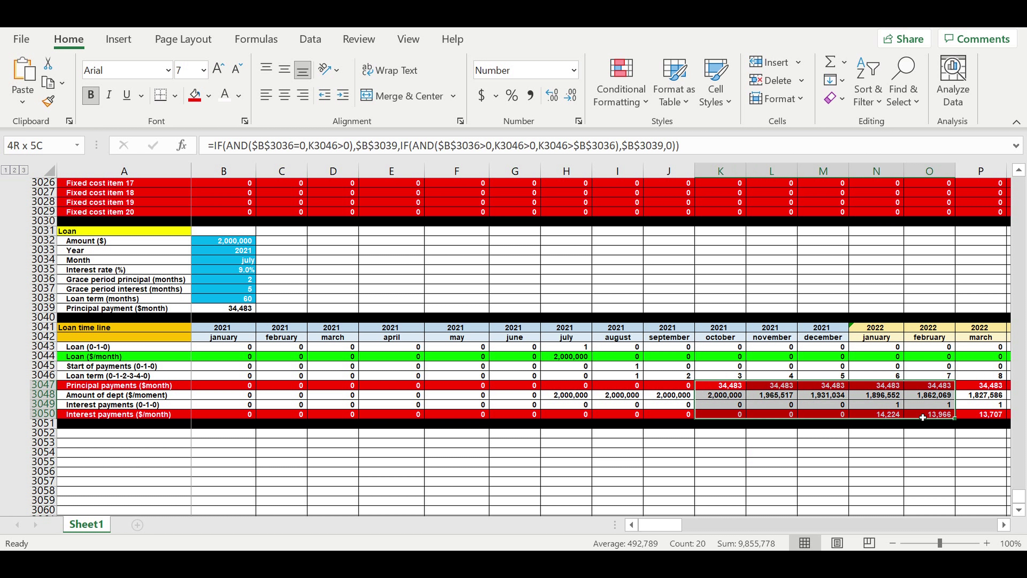
click(703, 464)
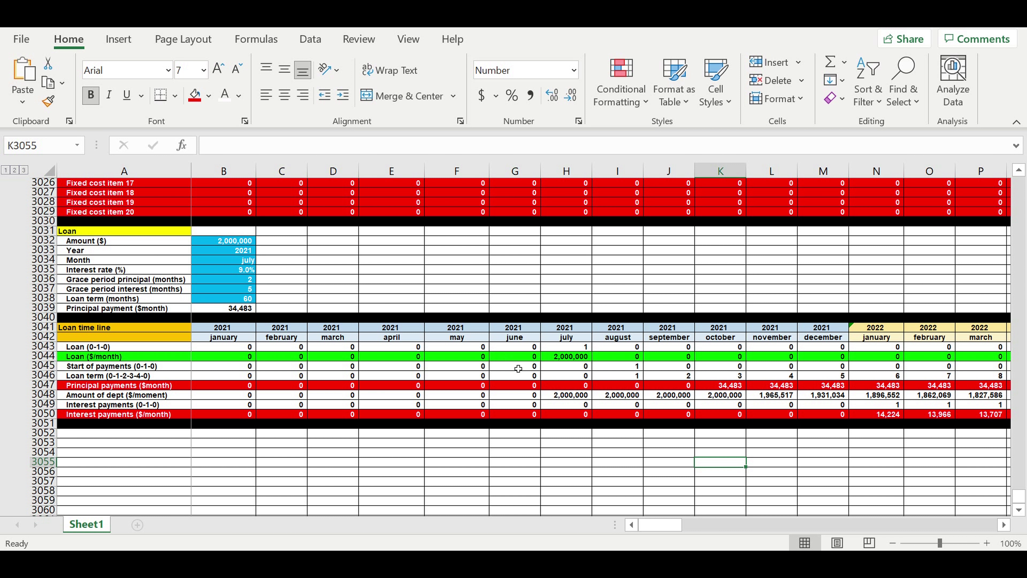
click(453, 437)
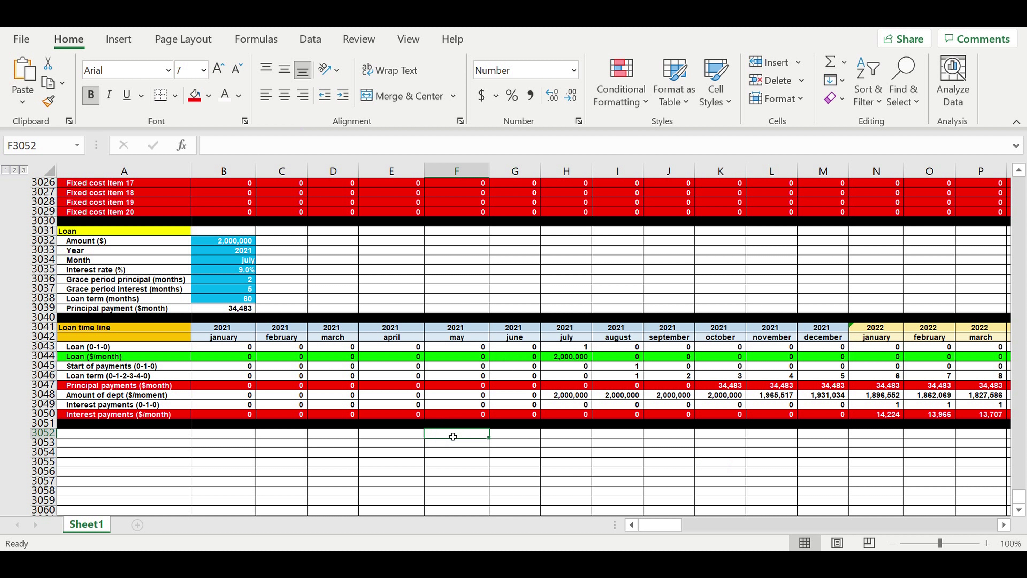